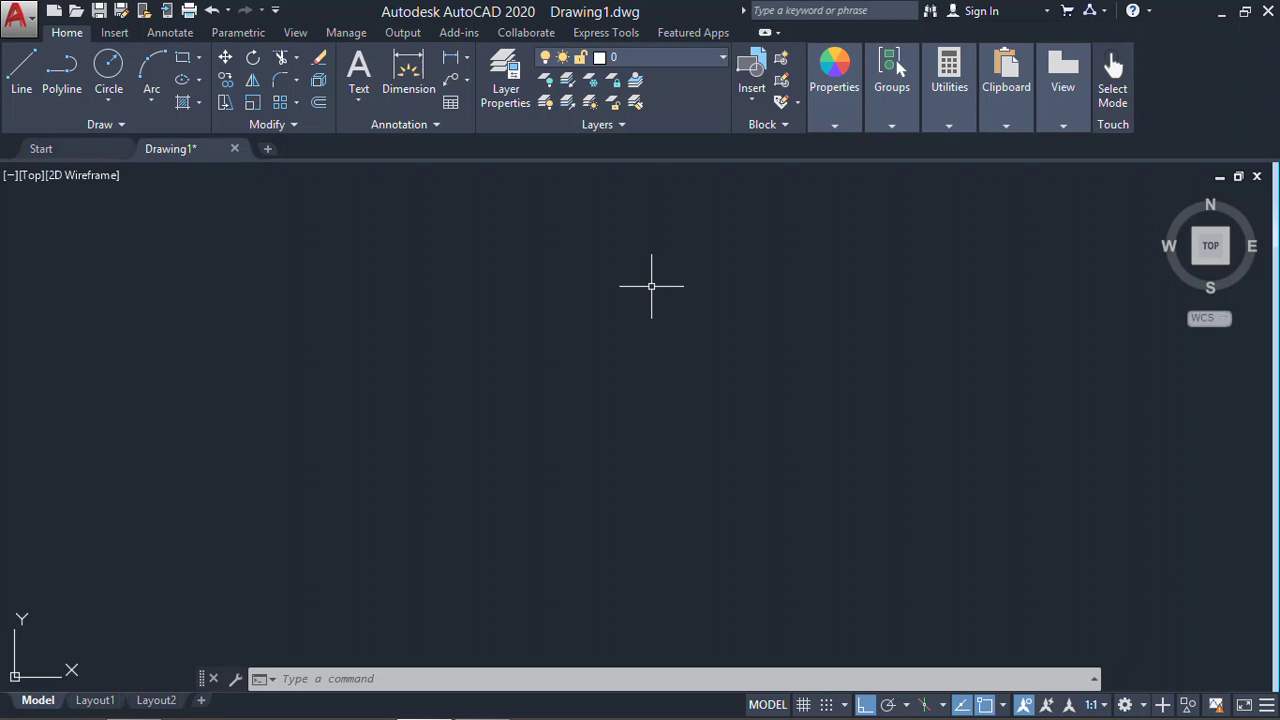
- Draw a horizontal line 5 units long, running left from its start point
type("L")
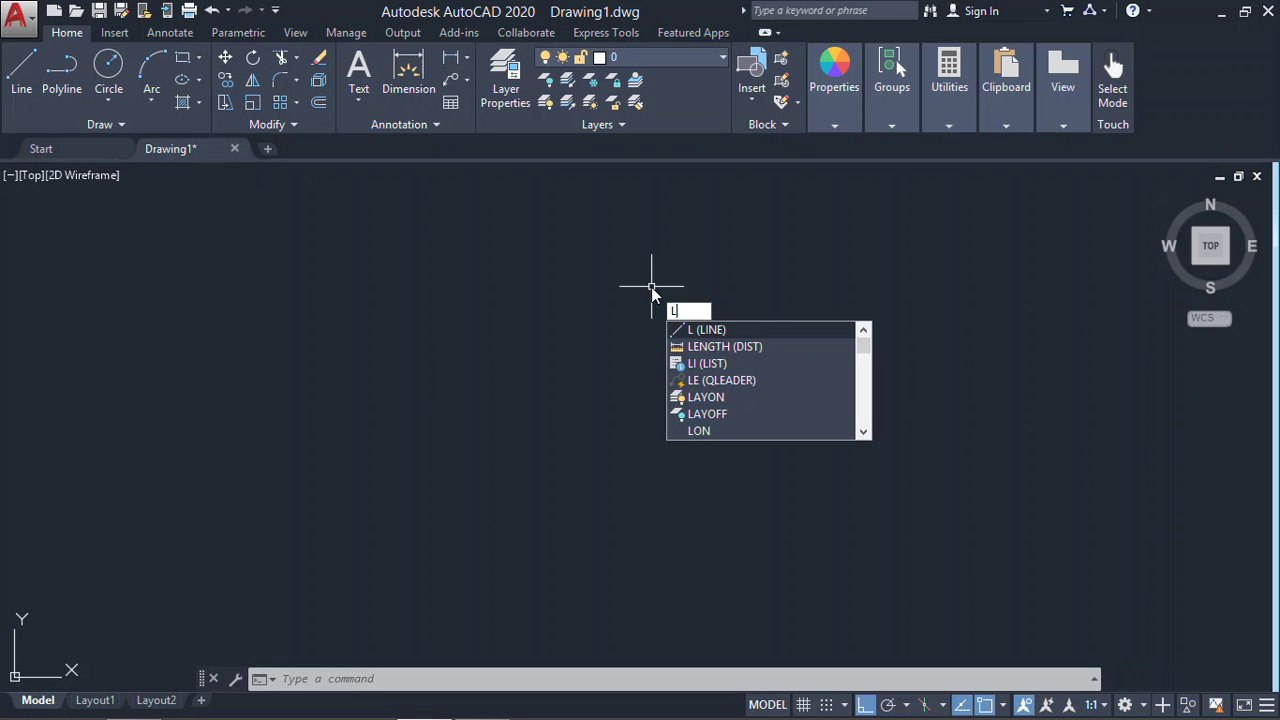
key("Return")
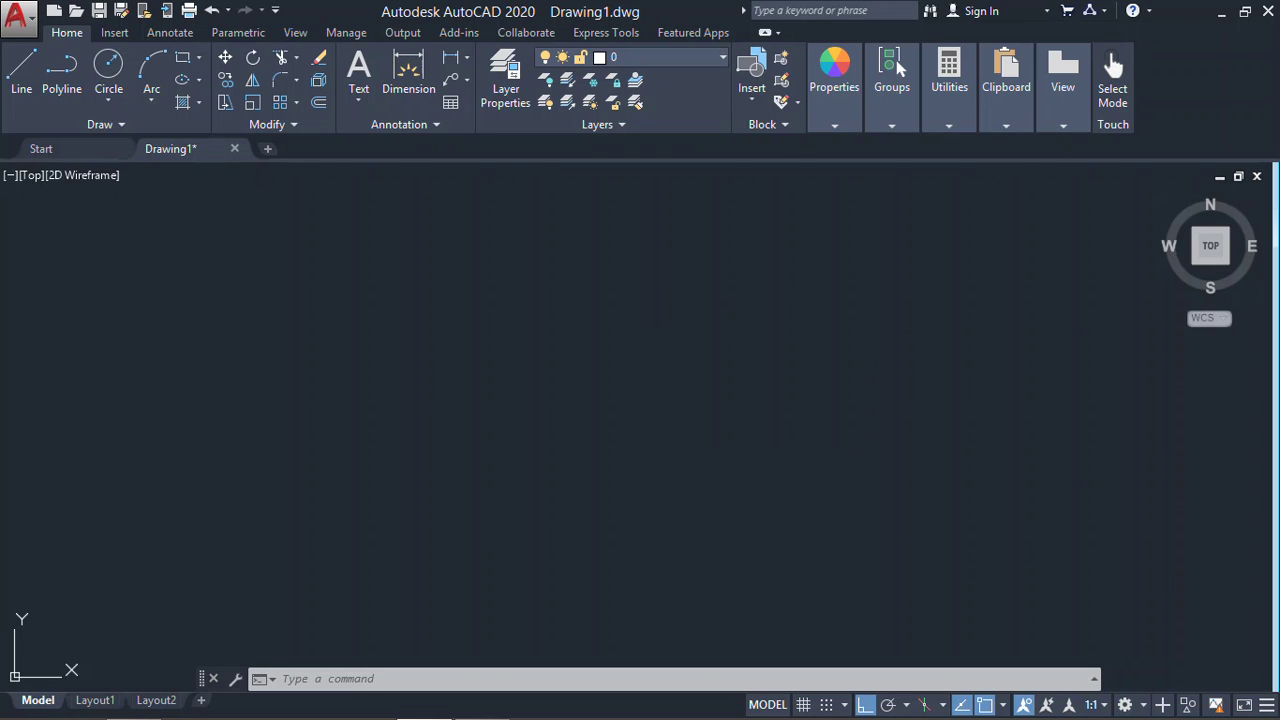
left_click(726, 310)
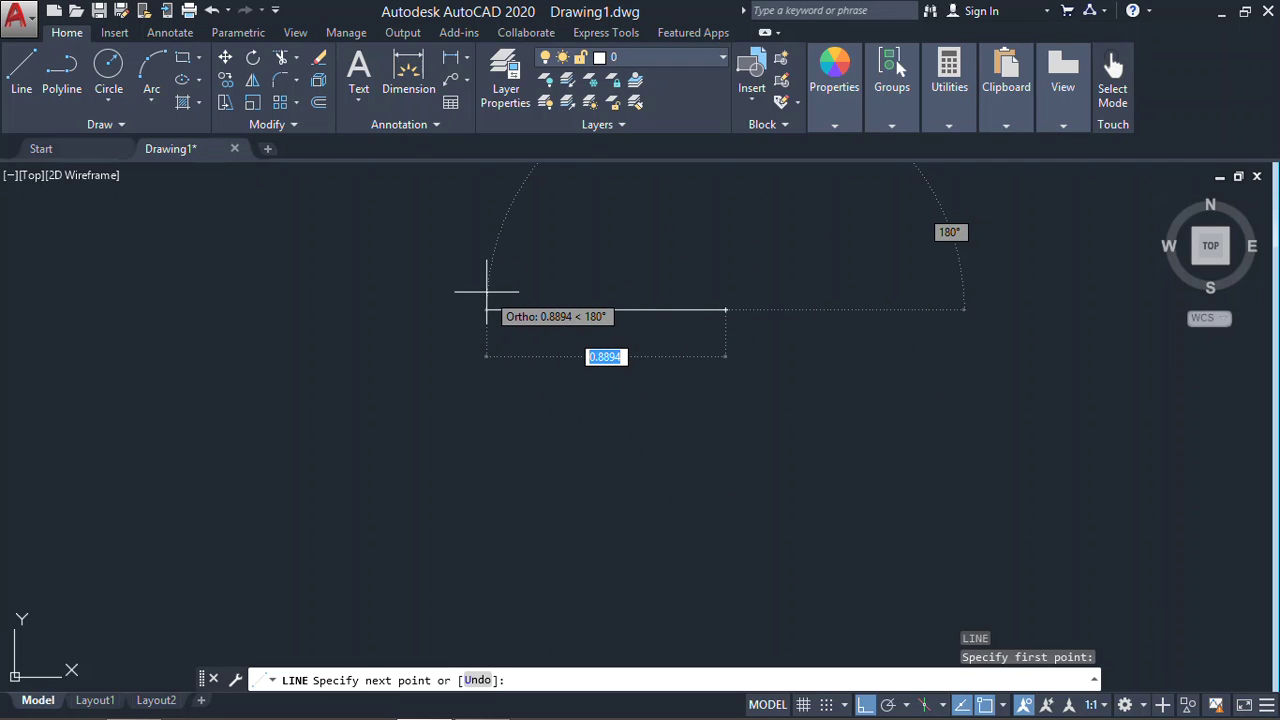
type("5")
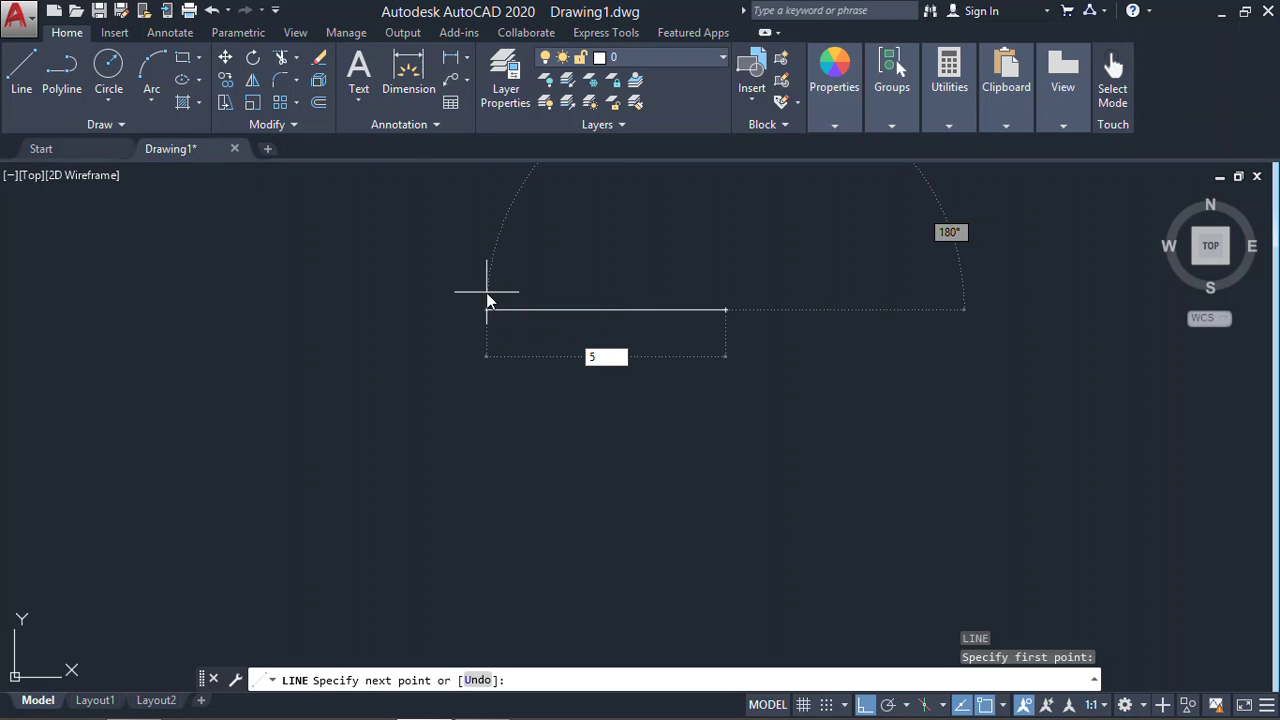
key("Return")
key("Return")
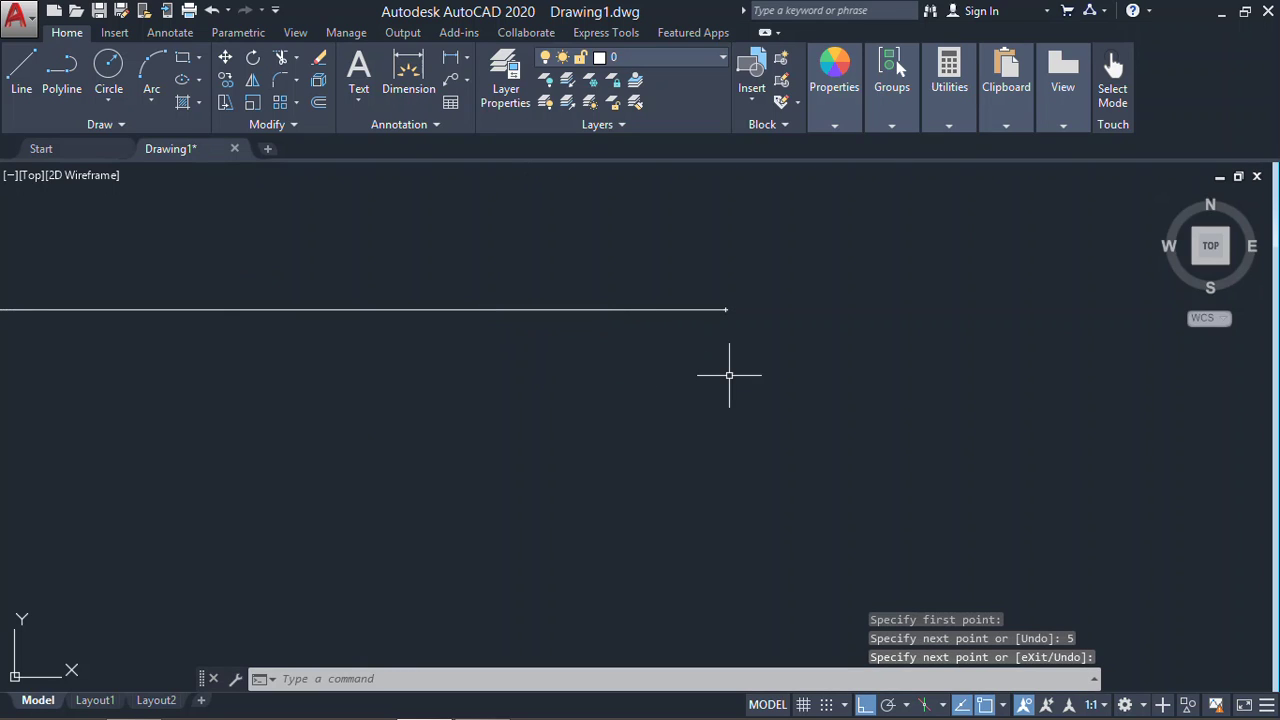
scroll(774, 389, "down", 1)
scroll(885, 373, "down", 3)
scroll(860, 376, "down", 2)
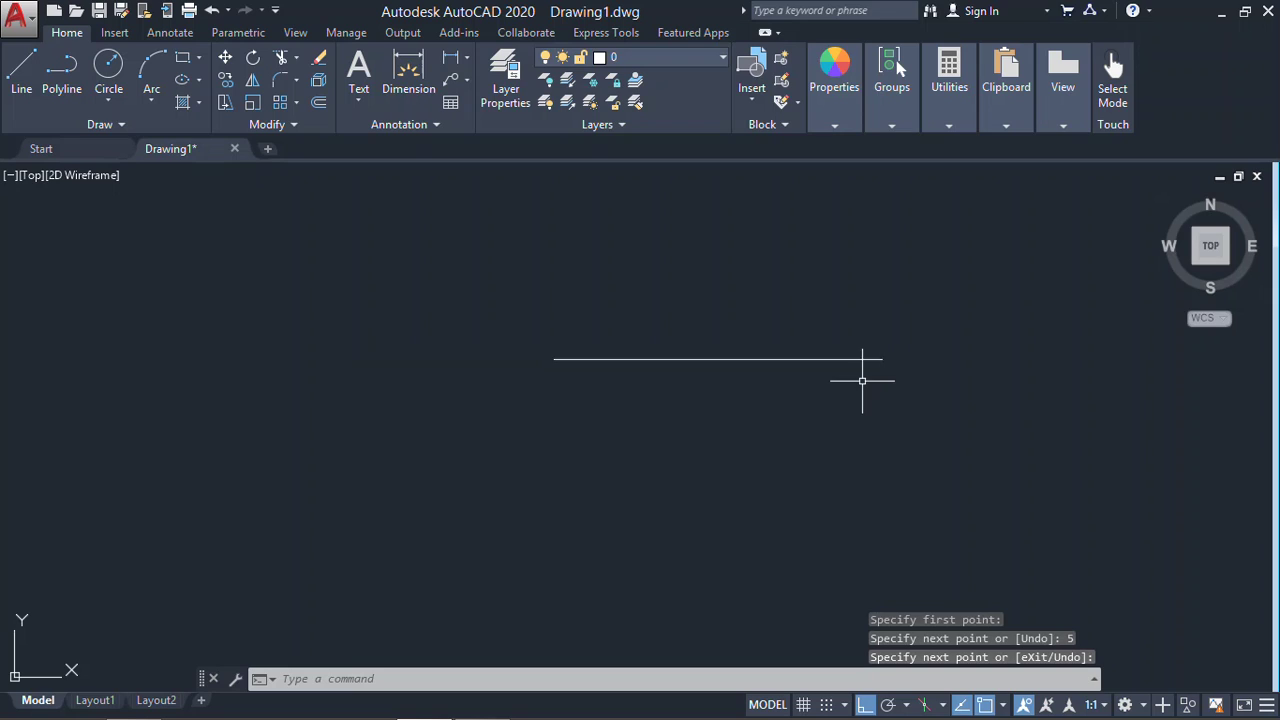
scroll(857, 377, "up", 3)
scroll(860, 380, "down", 1)
middle_click_drag(860, 381, 885, 367)
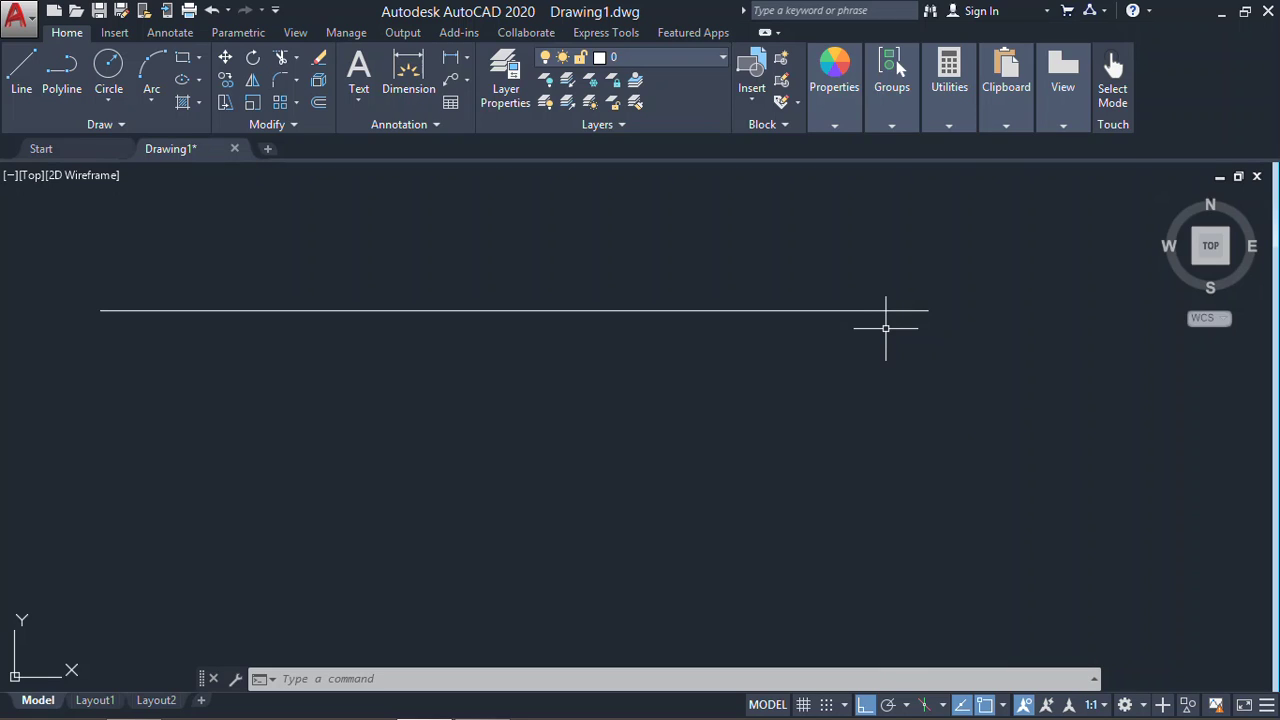
left_click(950, 297)
left_click(880, 355)
key("Escape")
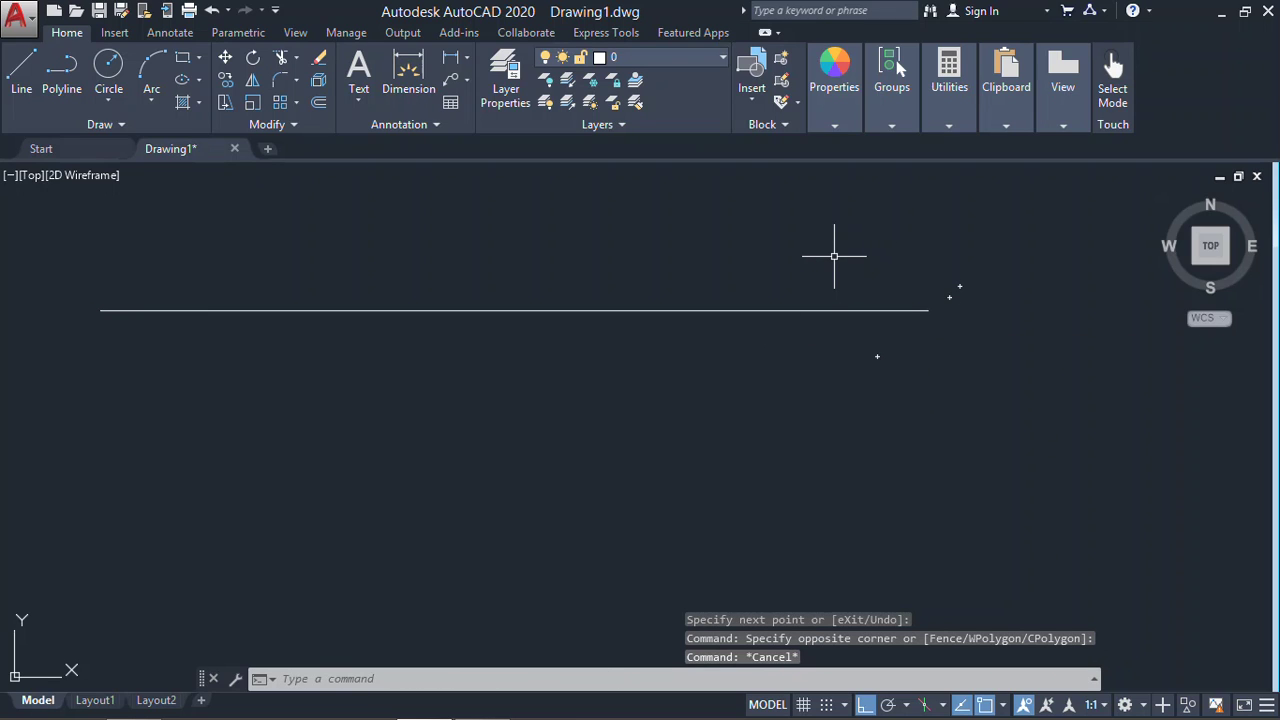
- Offset the horizontal line 1 unit downward
type("O")
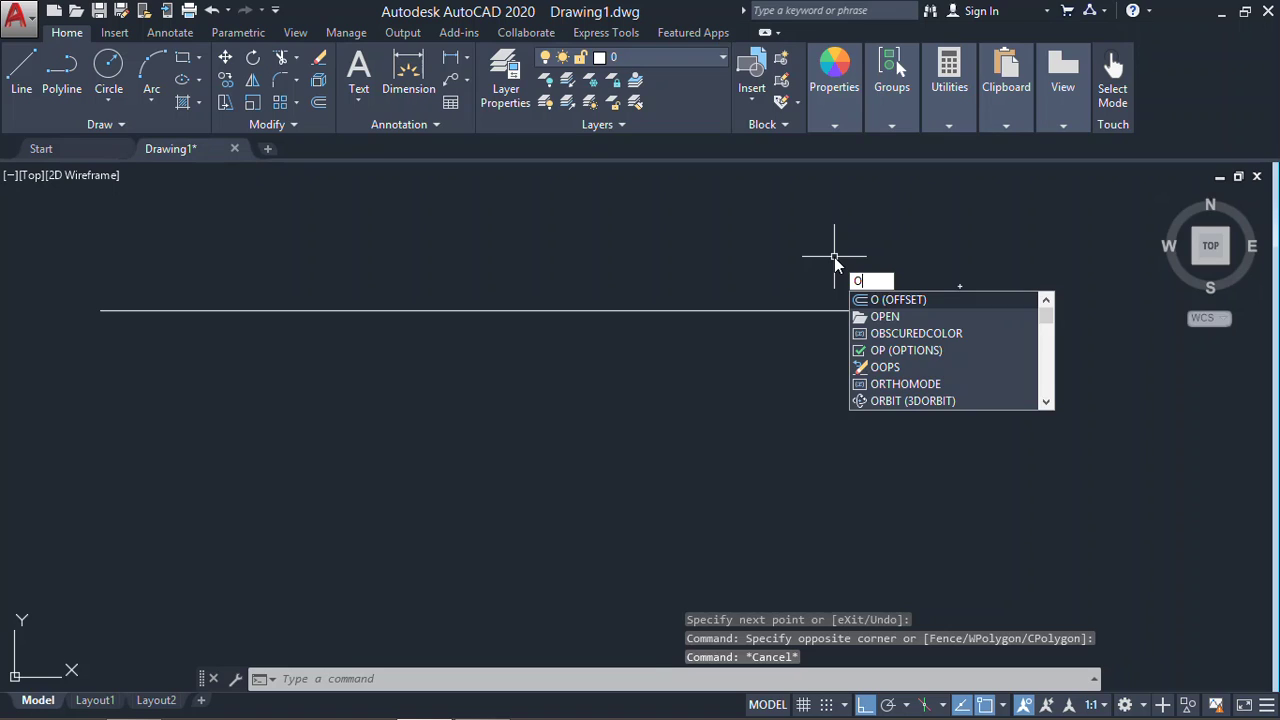
key("Return")
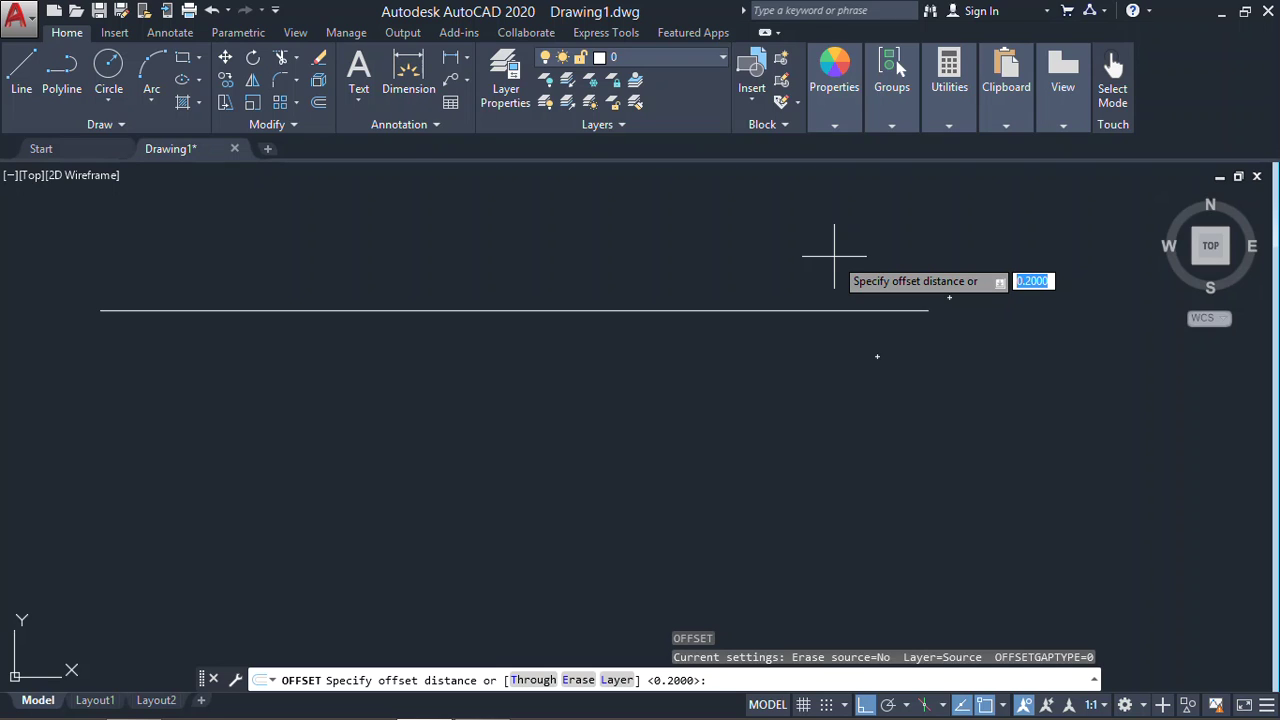
type("1")
key("Return")
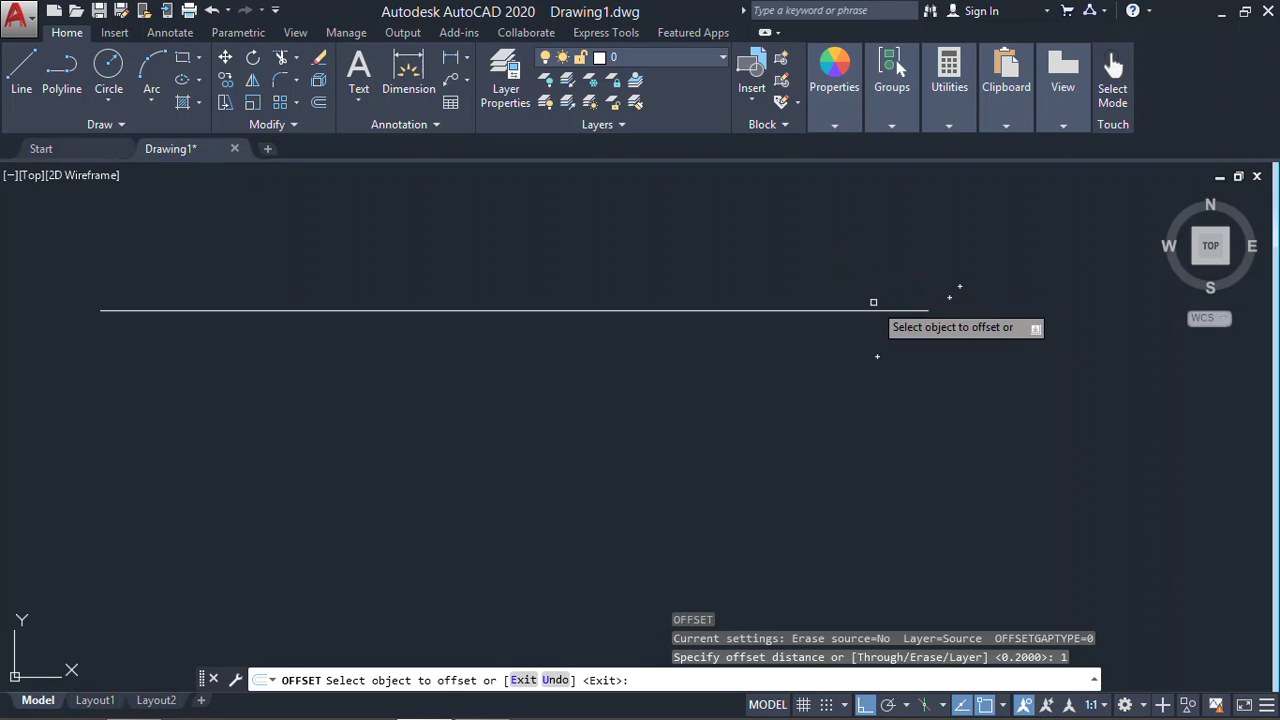
left_click(876, 311)
left_click(877, 378)
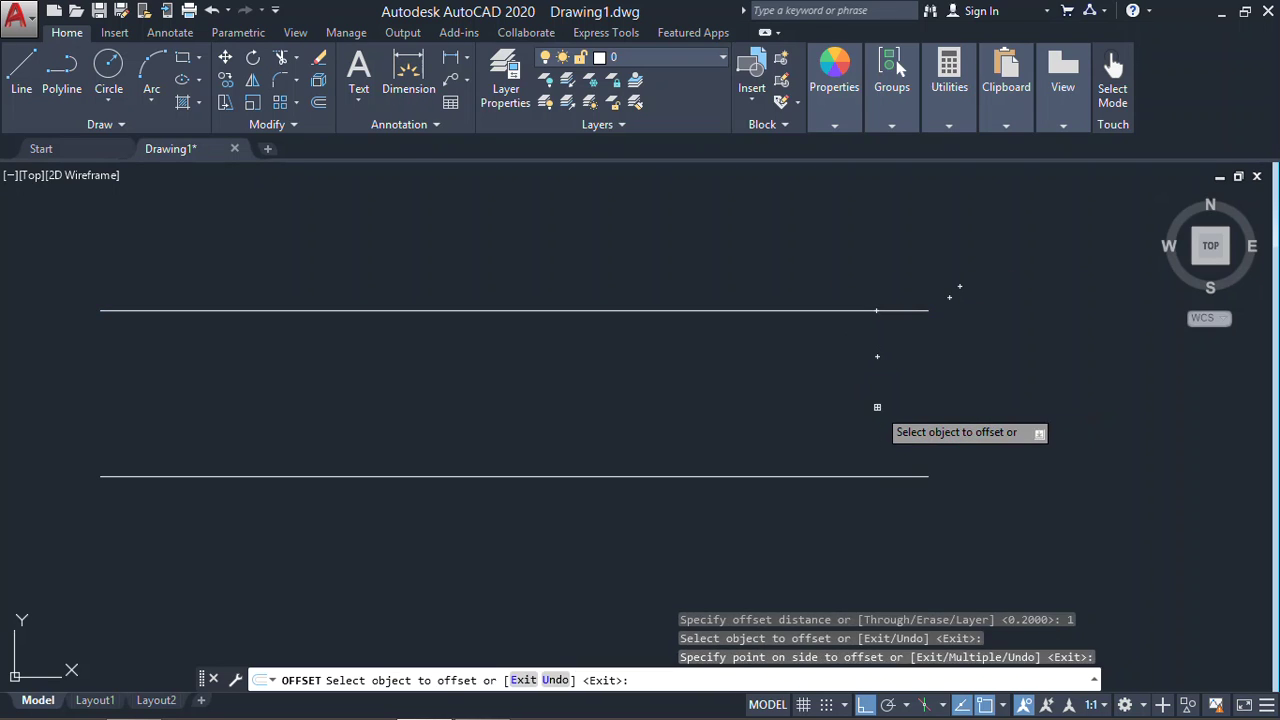
- Offset the original line by the same distance upward, then end the Offset command
scroll(877, 405, "down", 3)
left_click(882, 366)
left_click(870, 348)
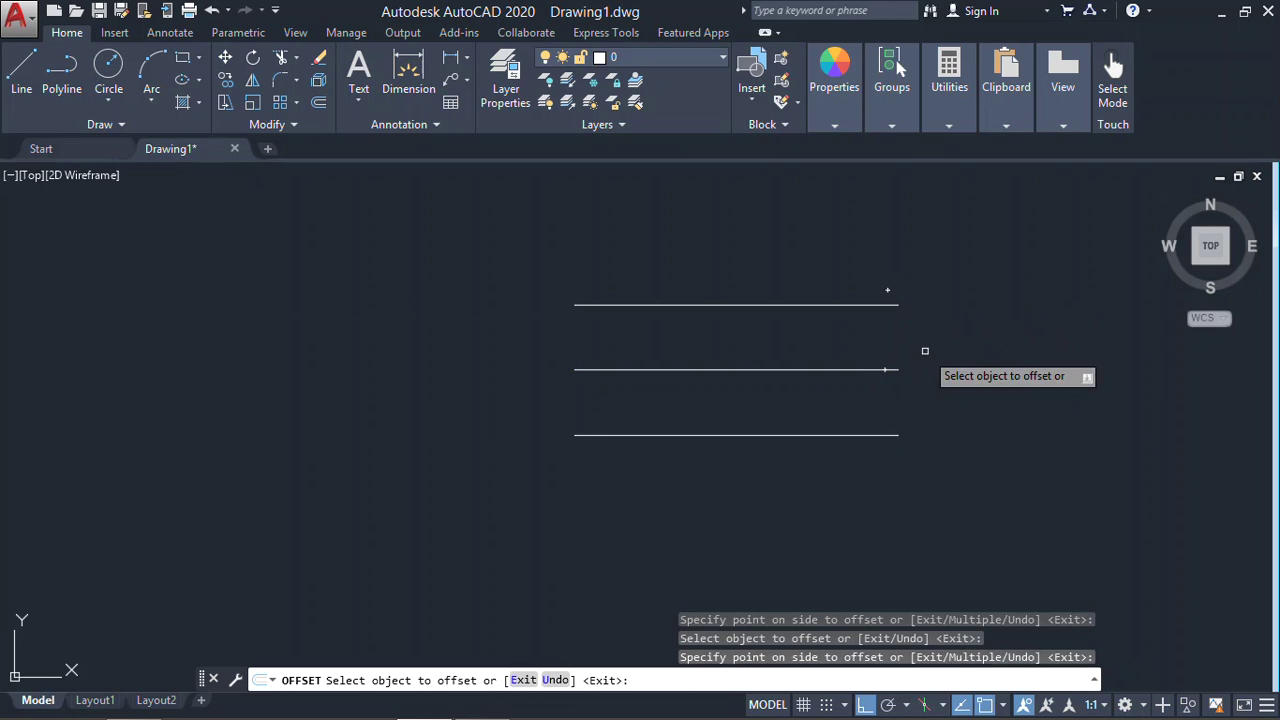
key("Escape")
middle_click_drag(923, 351, 829, 371)
scroll(782, 418, "up", 2)
middle_click_drag(782, 418, 770, 408)
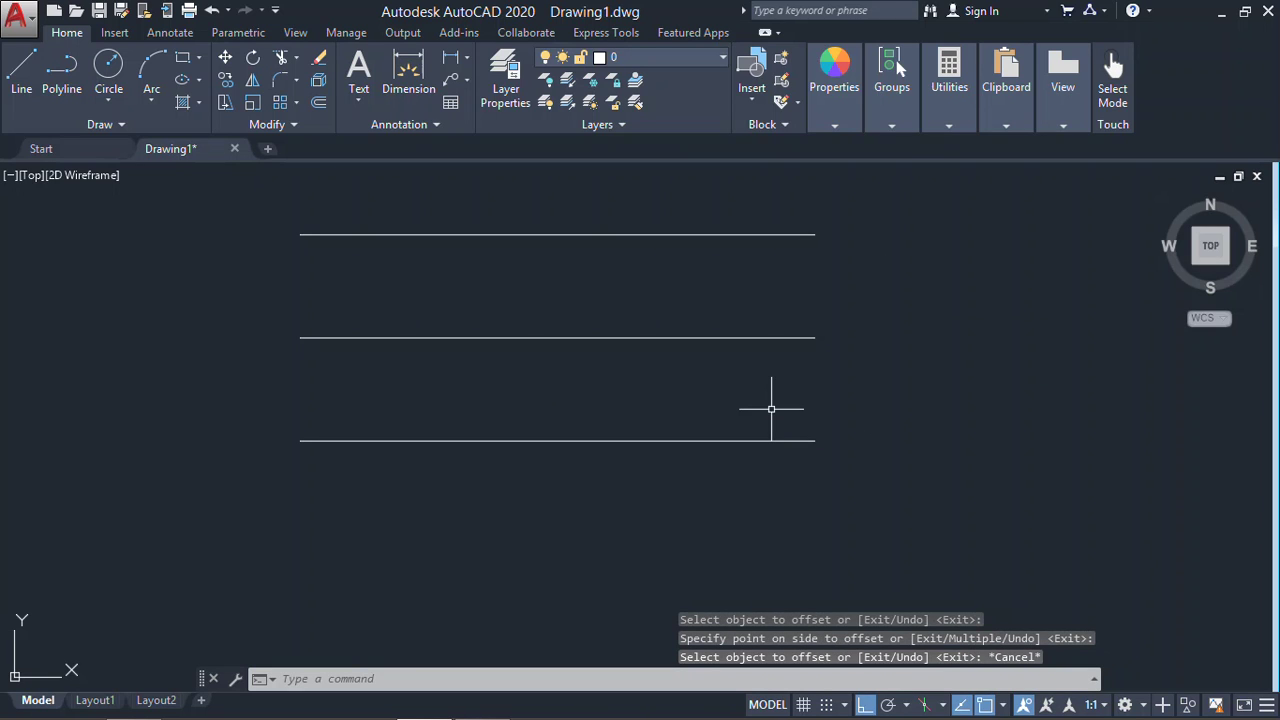
- Offset the lowest line downward and the highest line upward, both at the same 1 unit spacing
key("Return")
key("Return")
left_click(773, 439)
left_click(763, 482)
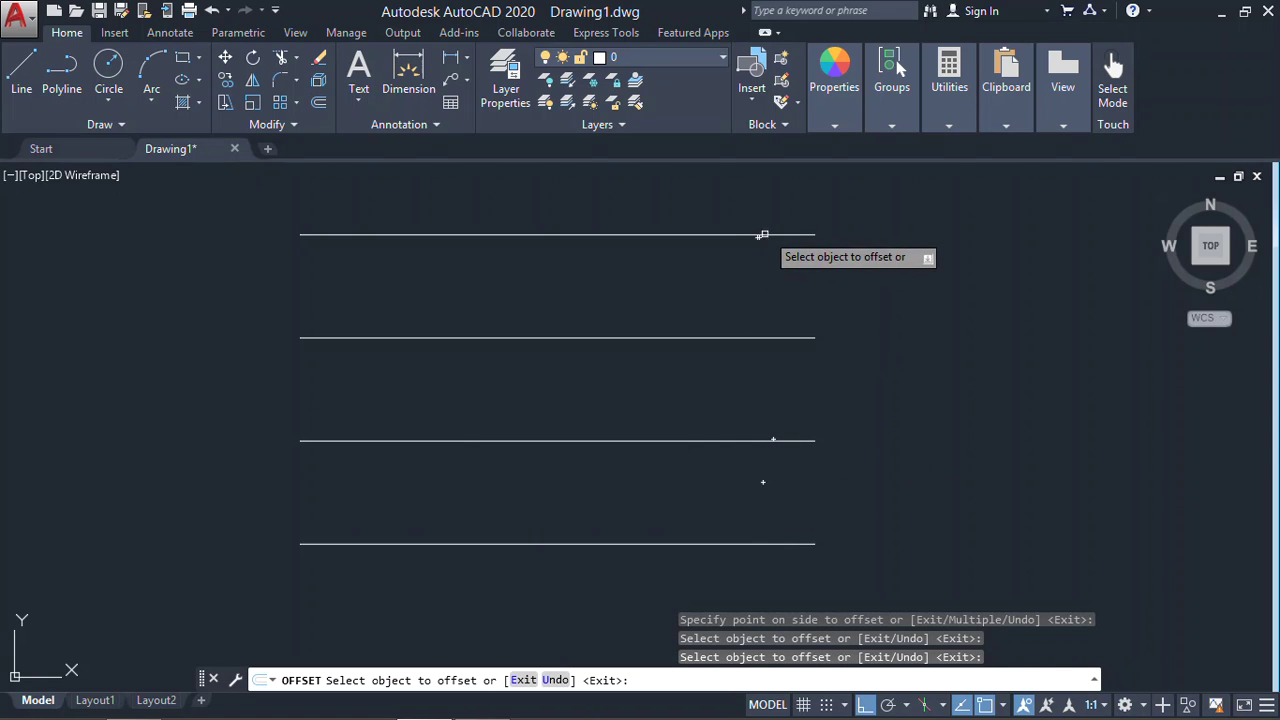
left_click(760, 236)
left_click(769, 200)
scroll(778, 283, "down", 5)
mouse_move(826, 295)
middle_mouse_down()
mouse_move(743, 314)
mouse_move(811, 339)
middle_mouse_up()
scroll(740, 309, "up", 5)
scroll(740, 311, "down", 2)
key("Escape")
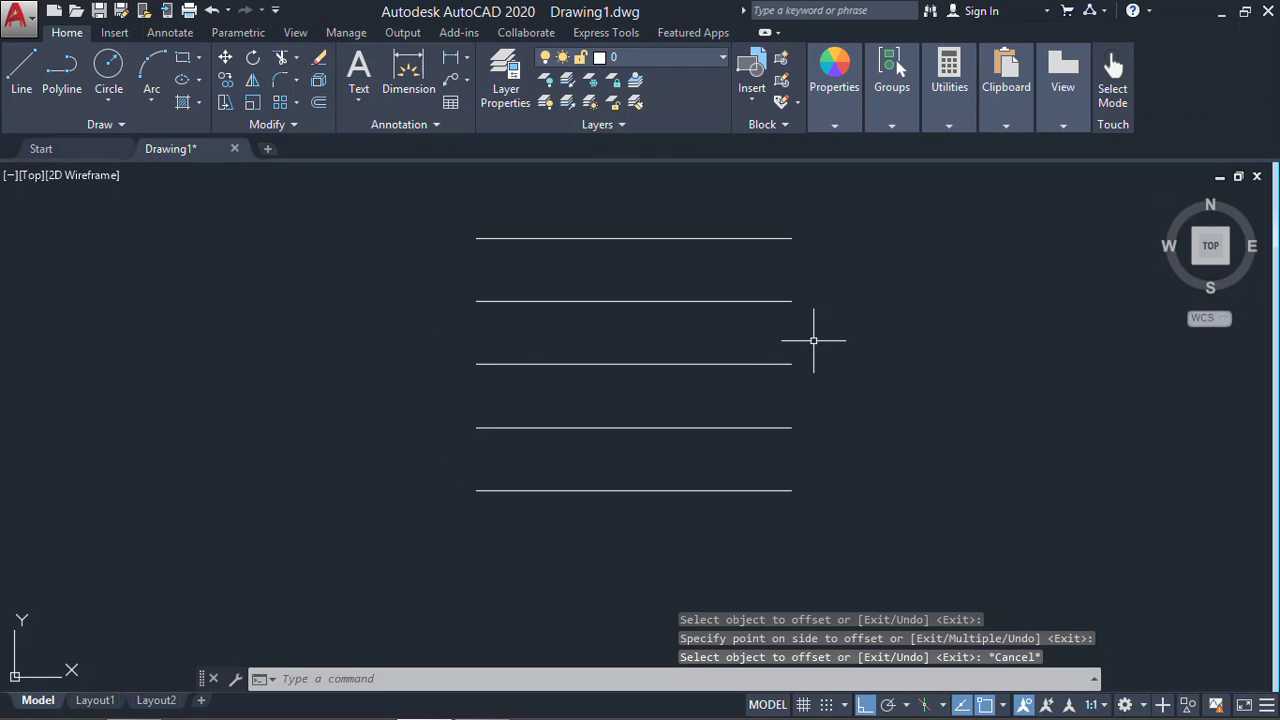
- Copy all five horizontal lines 6 units to the right, using the bottom line's left endpoint as base point
type("co")
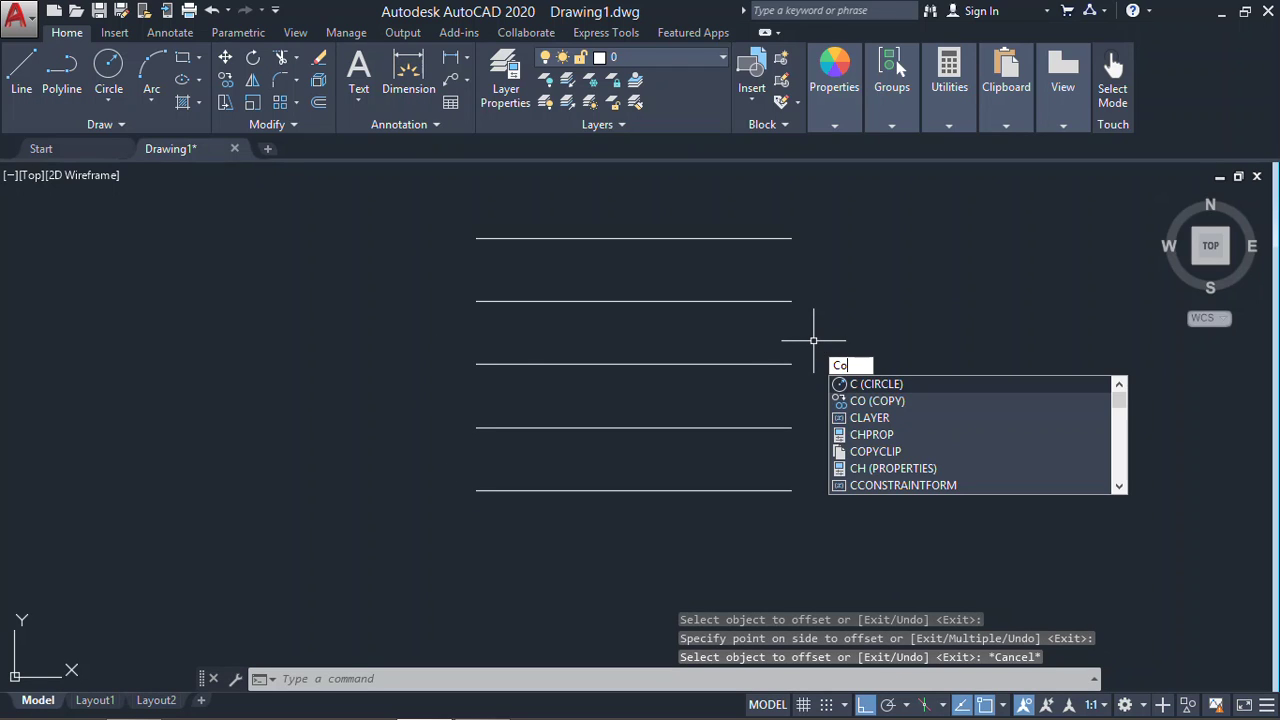
key("Return")
left_click(834, 203)
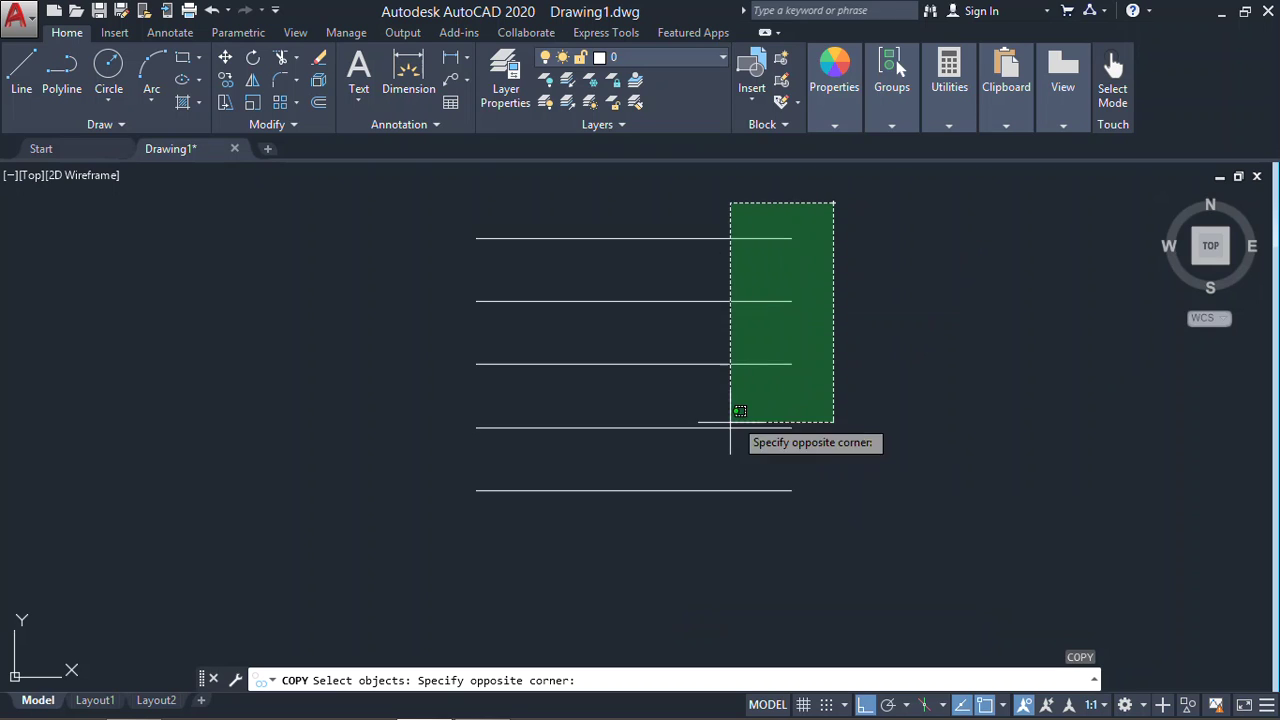
left_click(458, 519)
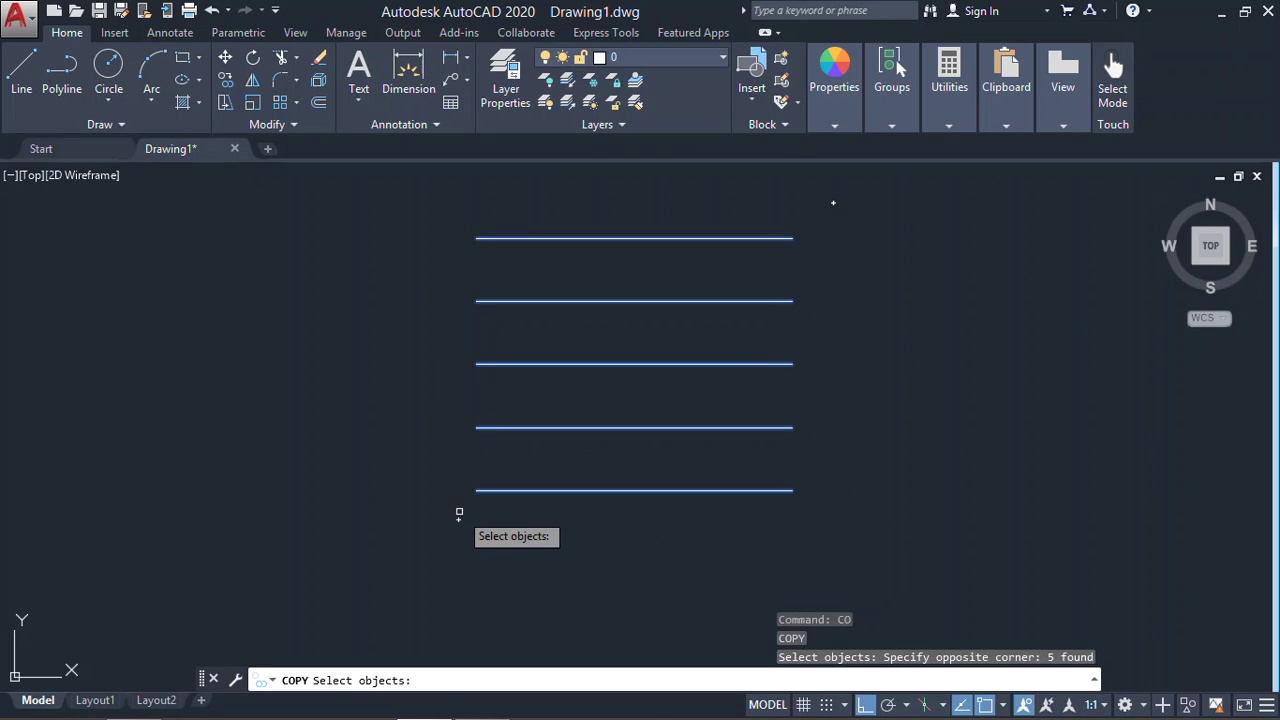
key("Return")
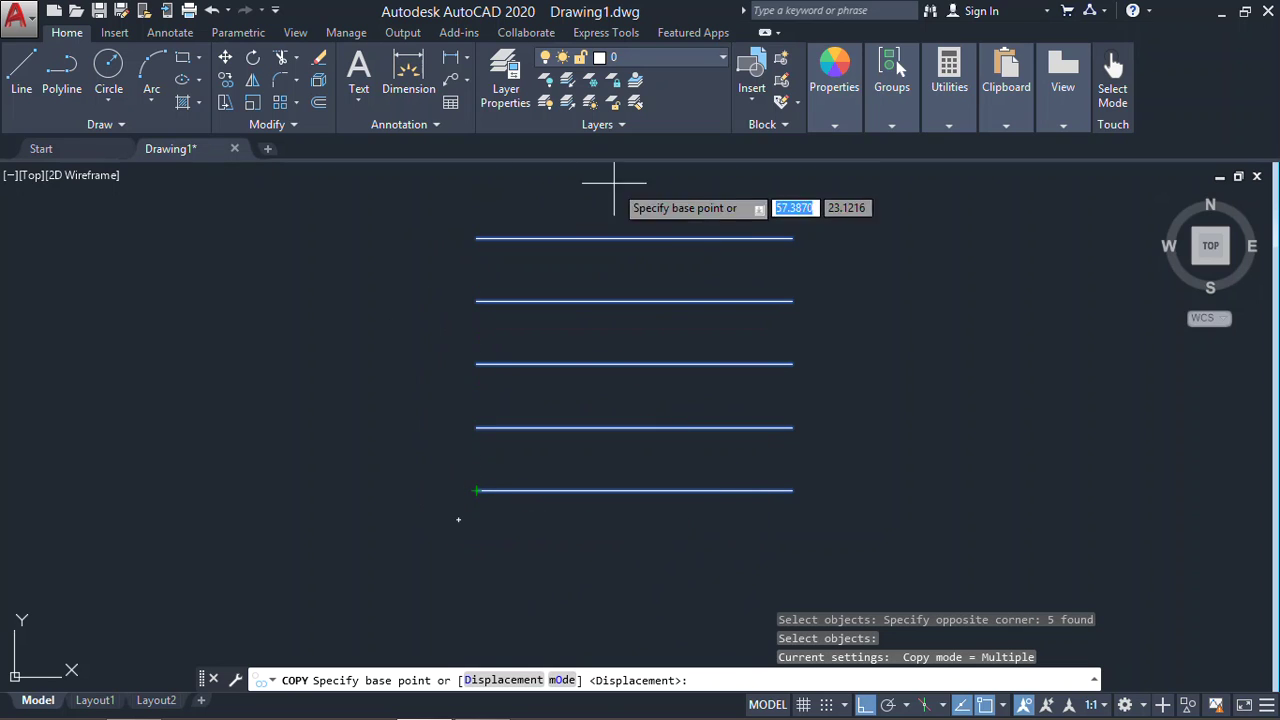
left_click(476, 490)
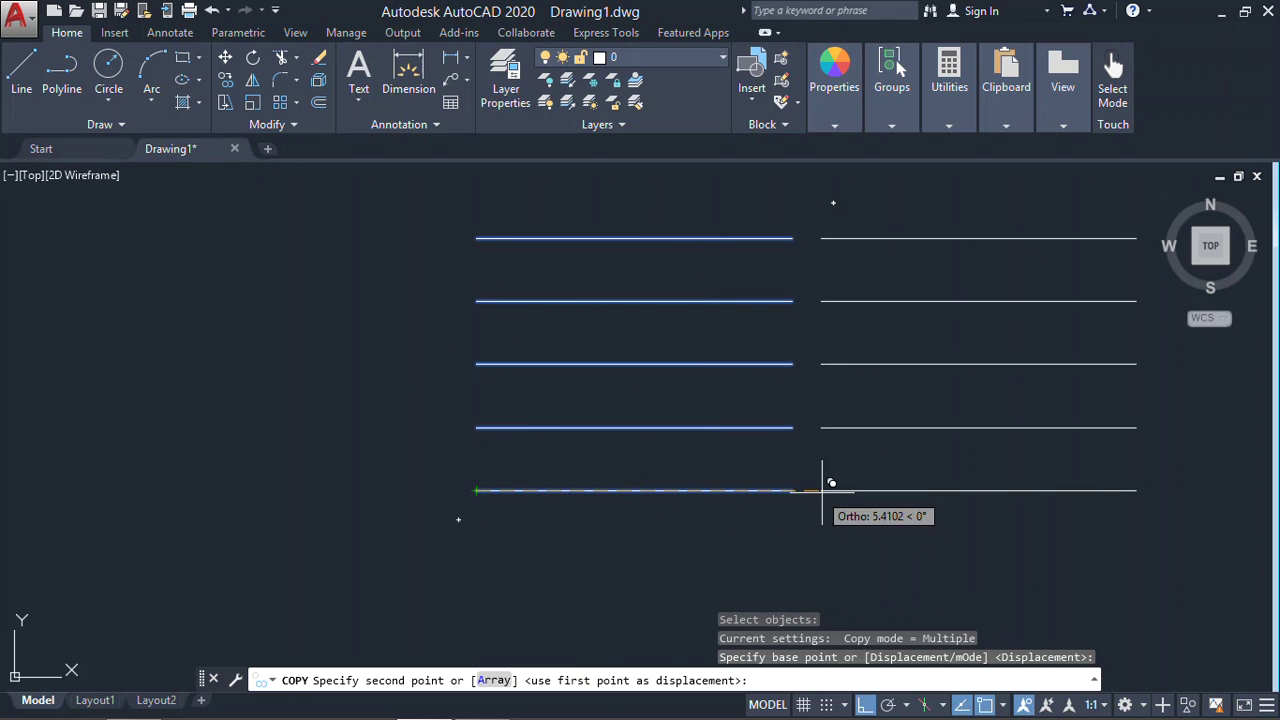
mouse_move(830, 487)
middle_mouse_down()
mouse_move(637, 449)
mouse_move(526, 447)
mouse_move(592, 492)
middle_mouse_up()
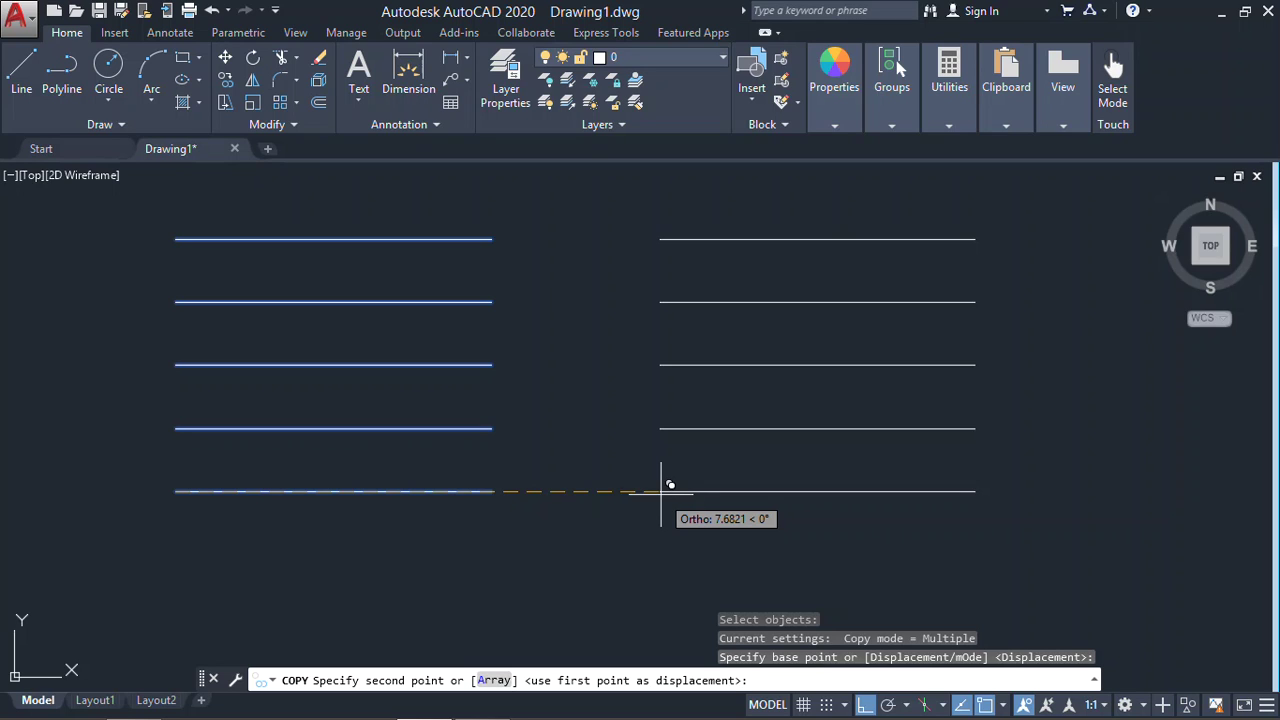
type("6")
key("Return")
key("Escape")
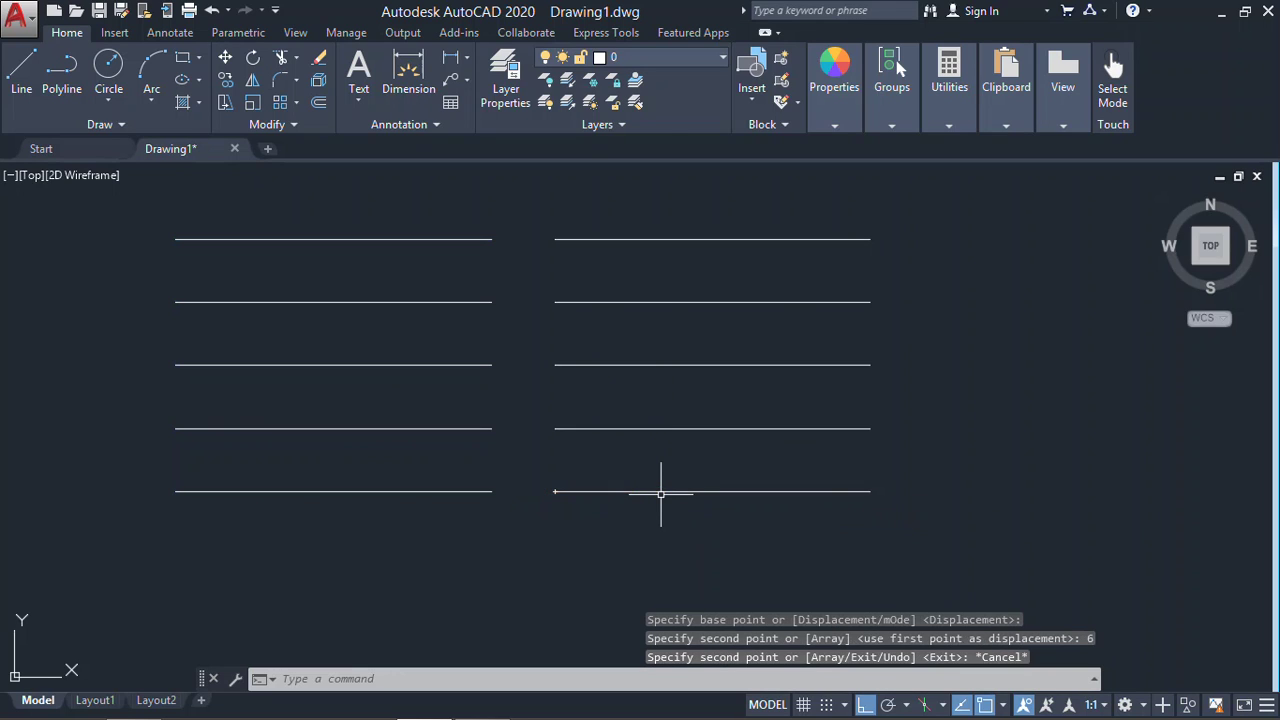
middle_click_drag(757, 434, 814, 471)
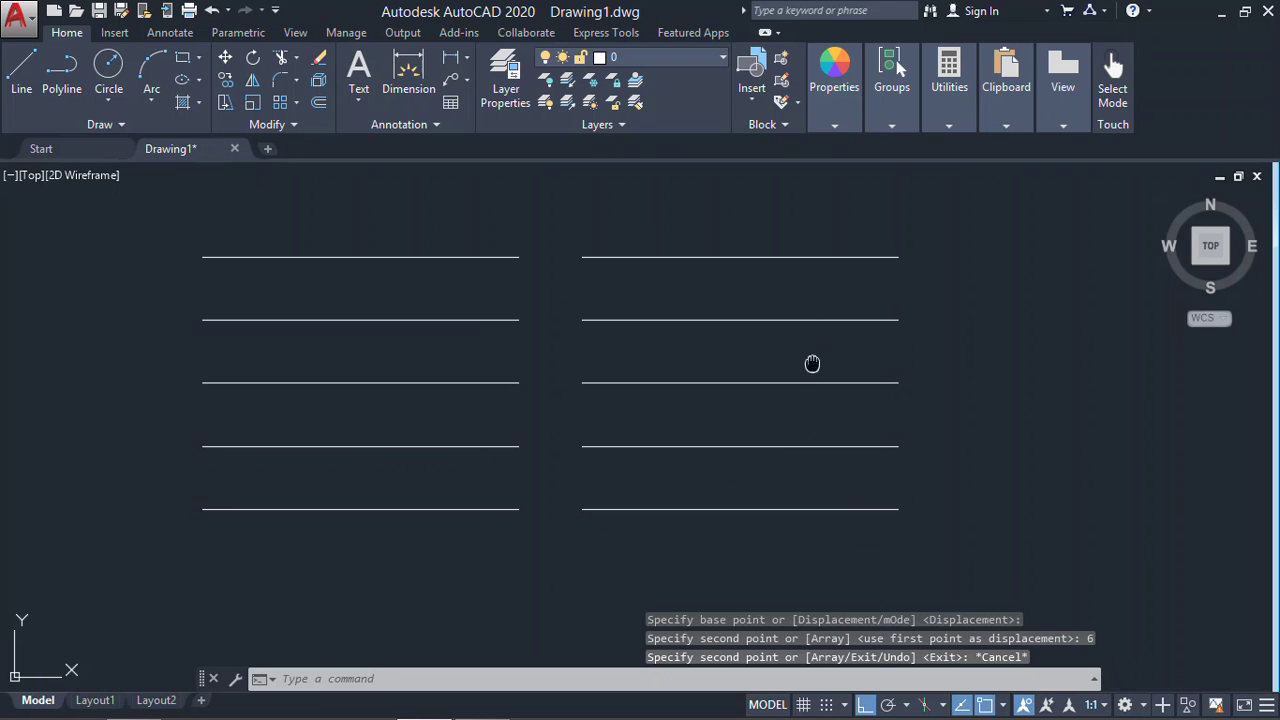
middle_click_drag(814, 363, 872, 340)
middle_click_drag(698, 346, 716, 362)
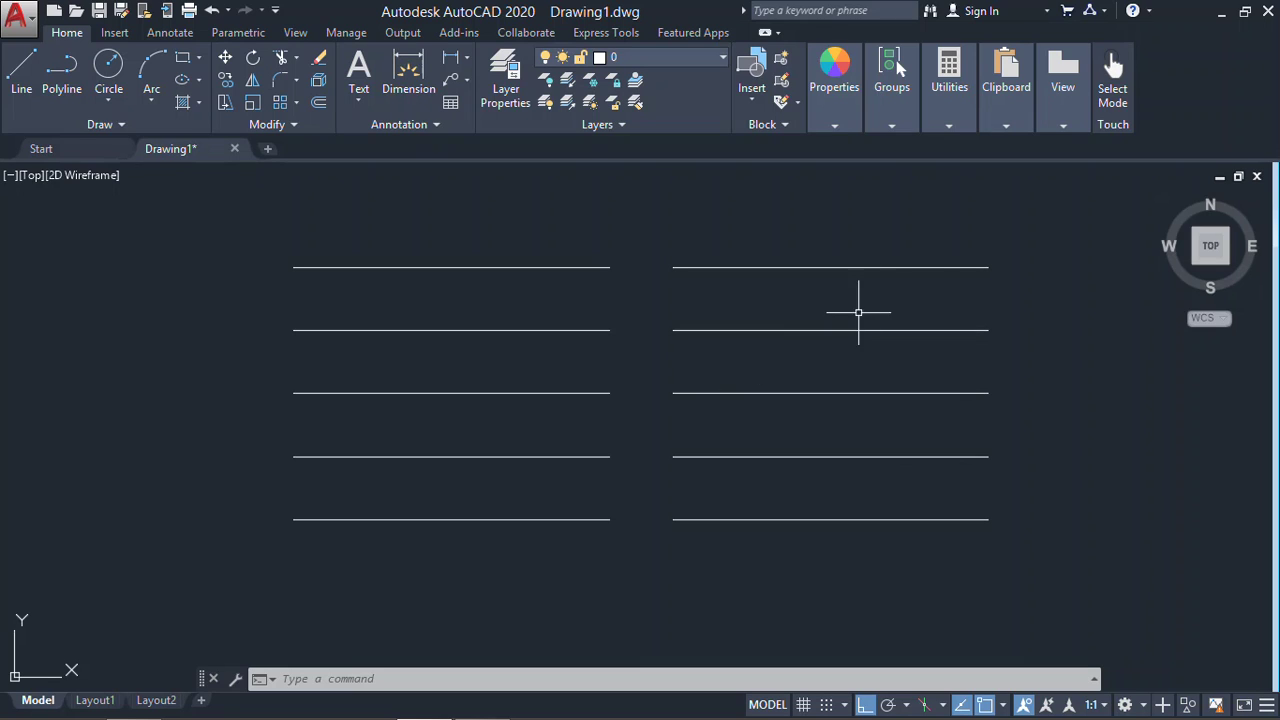
type("L")
key("Escape")
key("Escape")
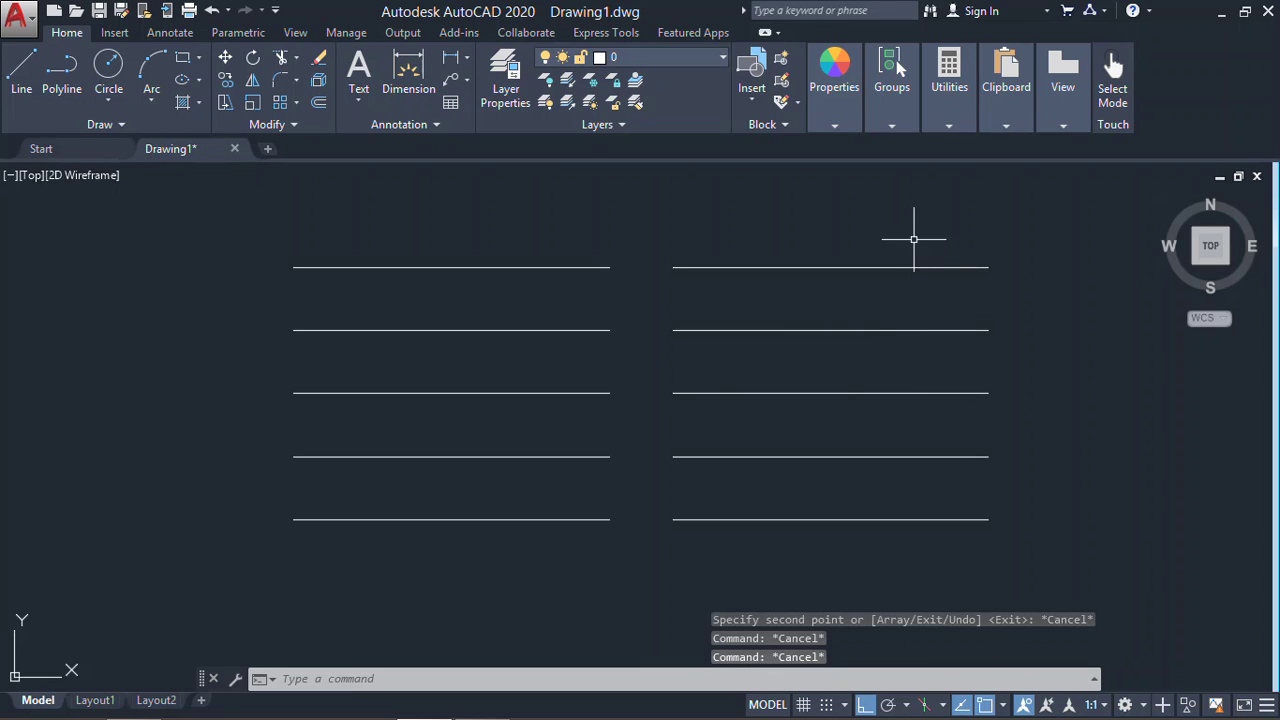
- Draw a vertical line crossing all five lines of the right-hand set near their right ends
type("l")
key("Return")
left_click(916, 201)
middle_click_drag(934, 423, 908, 366)
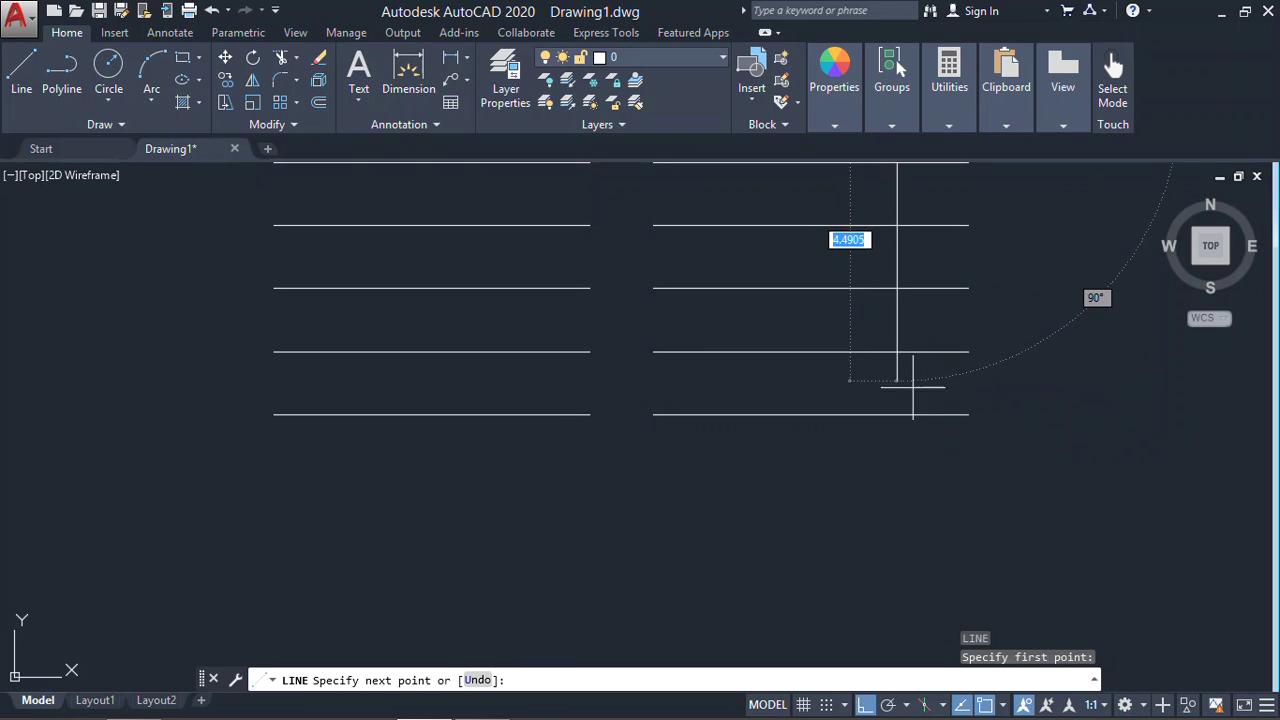
left_click(900, 471)
middle_click_drag(903, 470, 903, 523)
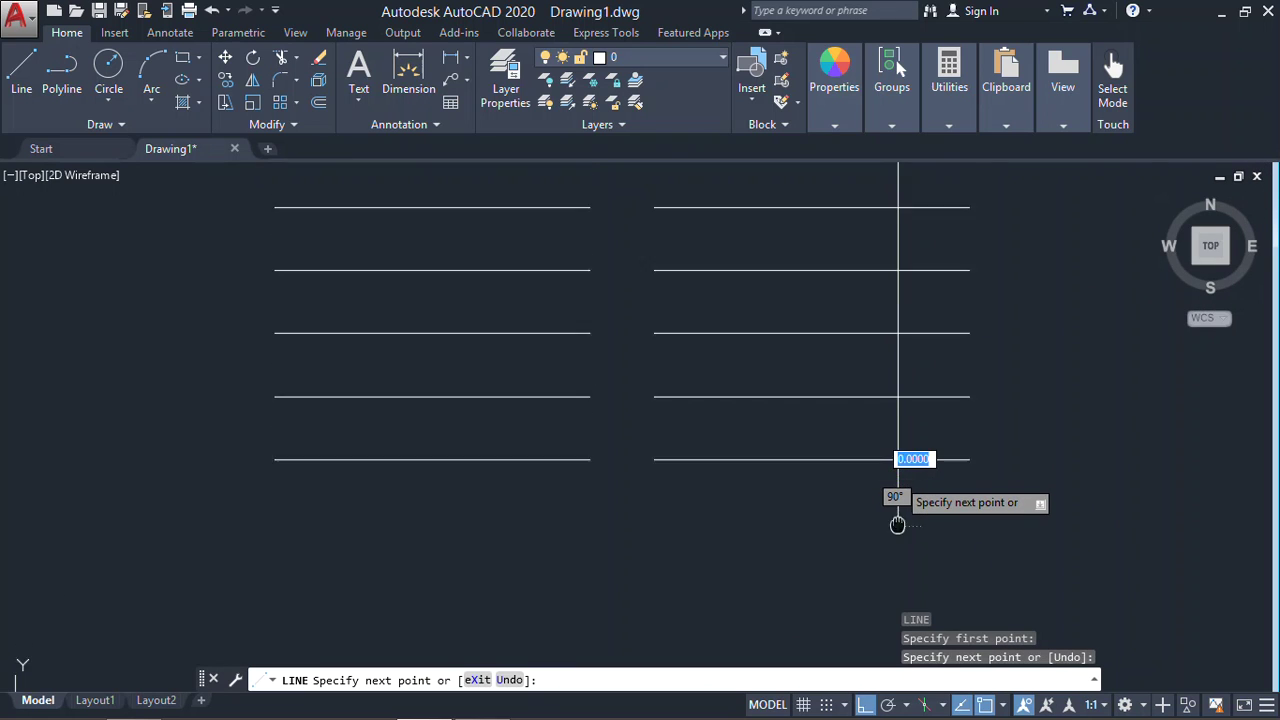
key("Return")
middle_click_drag(738, 264, 669, 349)
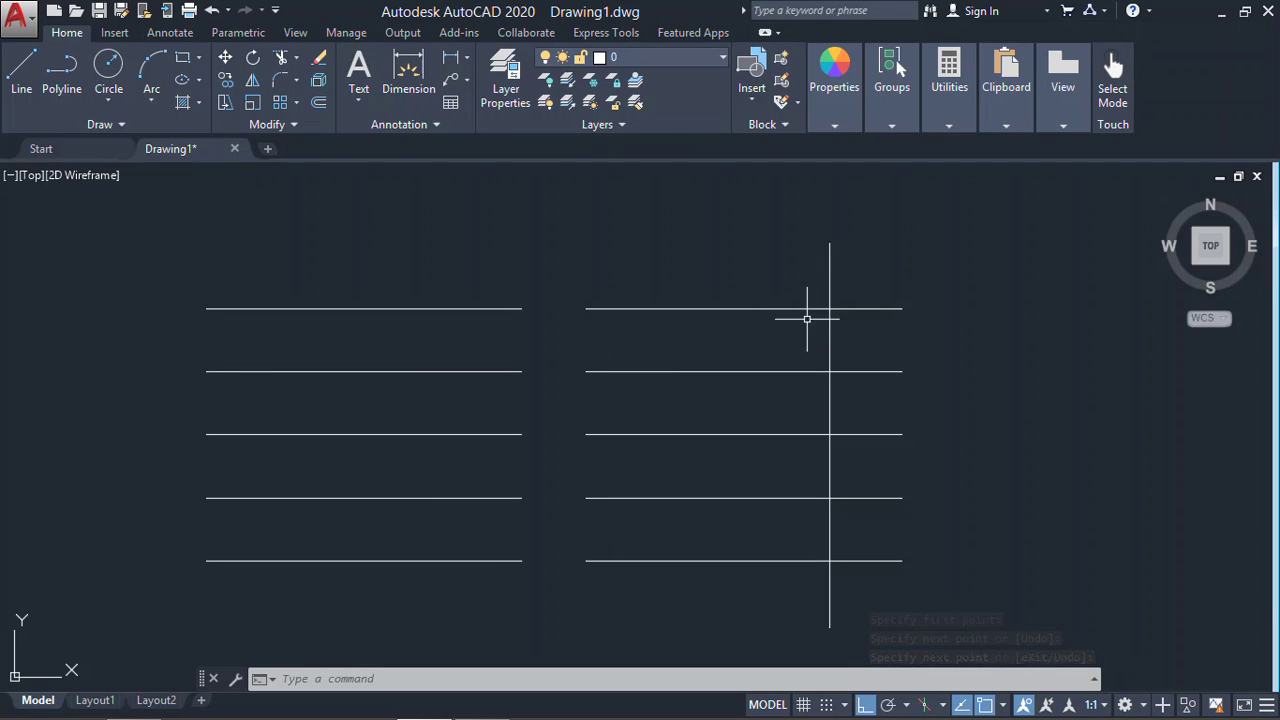
left_click(842, 220)
left_click(800, 272)
left_click(934, 263)
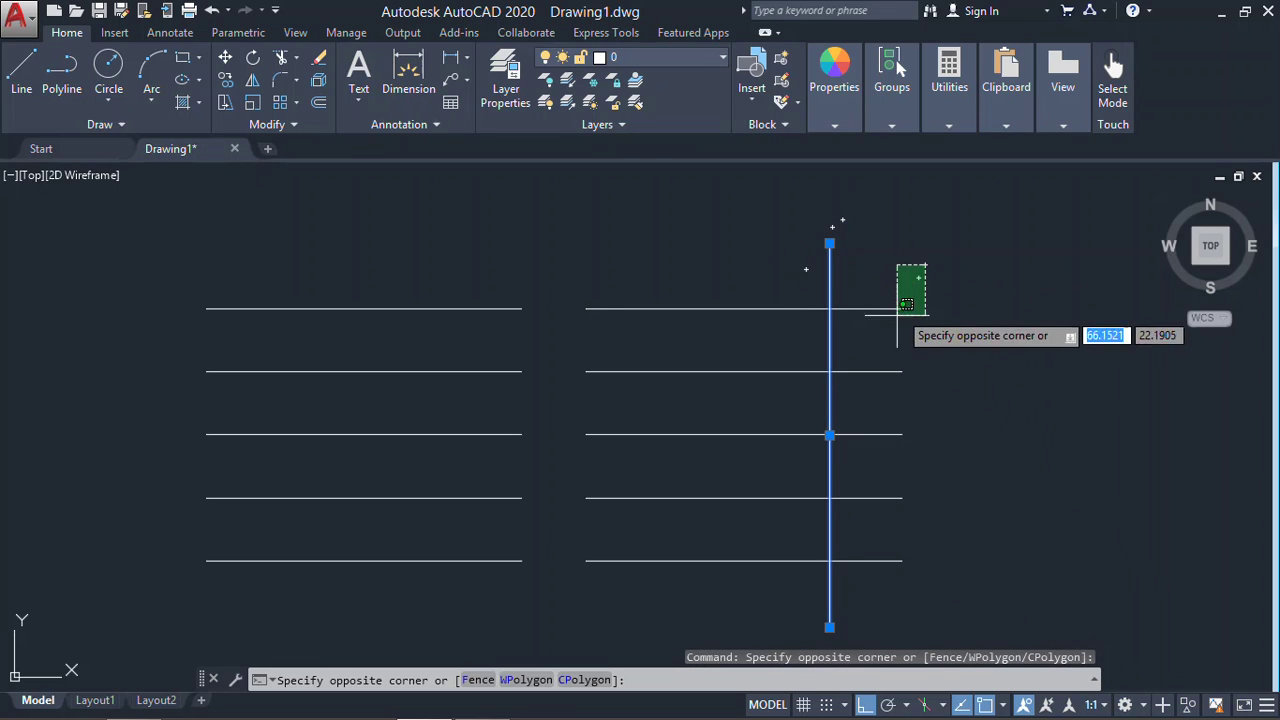
left_click(893, 318)
key("Escape")
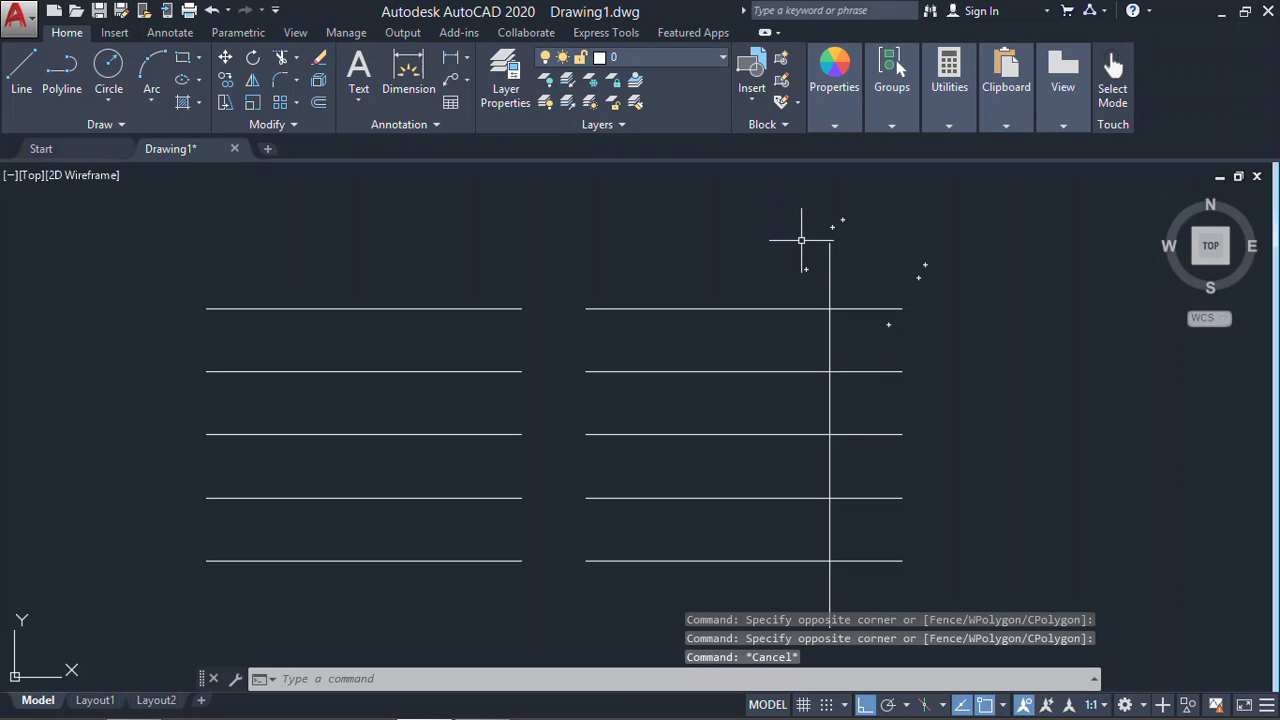
- Fillet the top line of the right-hand set with the vertical line at radius 0 to form a sharp corner
middle_click_drag(820, 337, 801, 312)
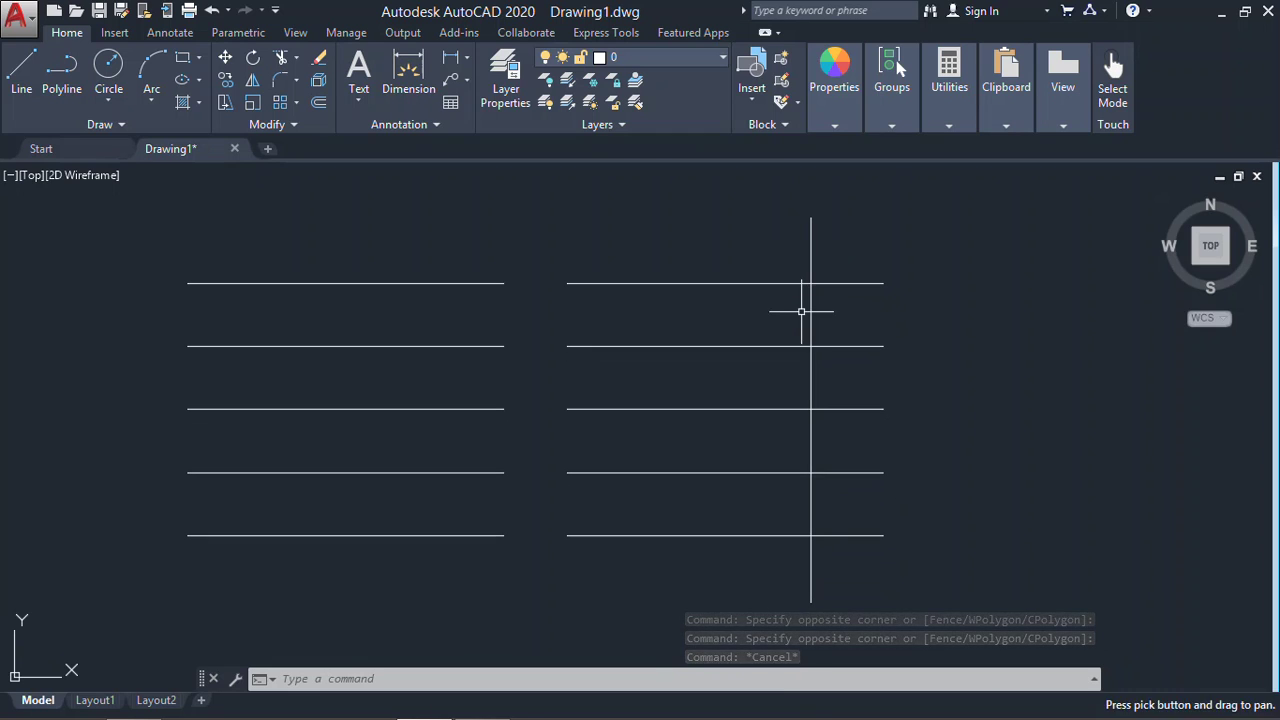
type("f")
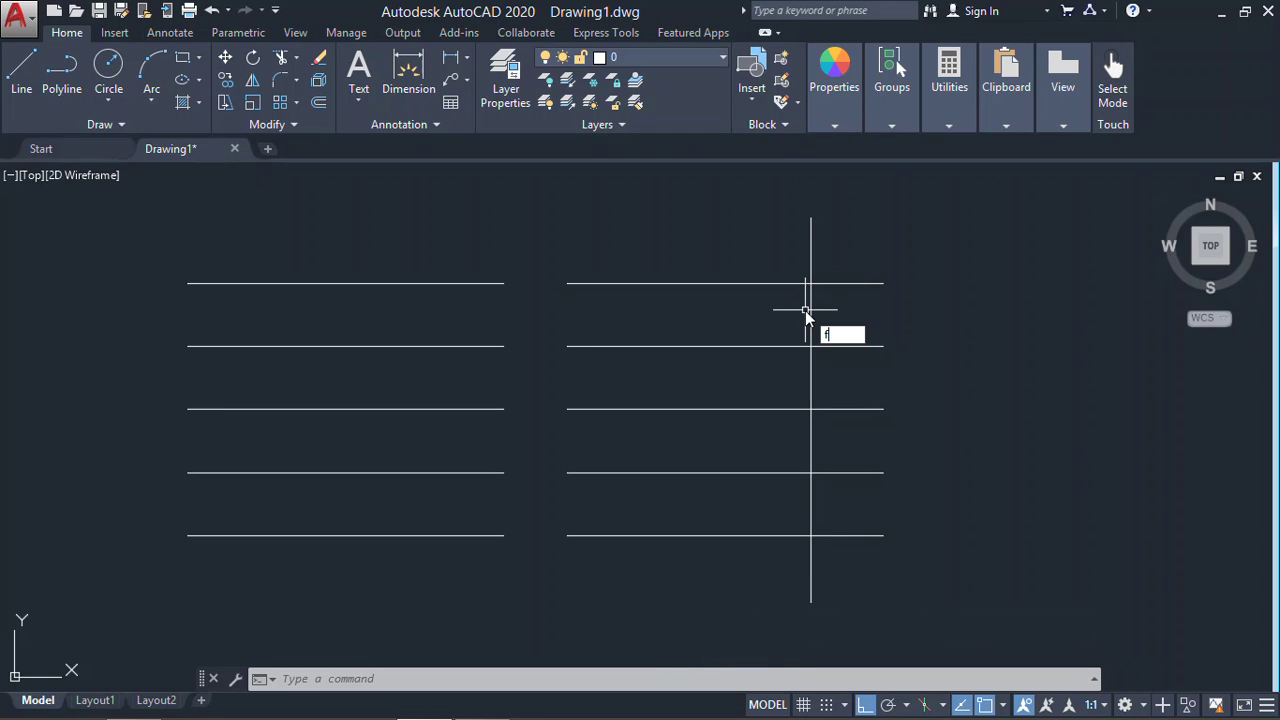
type("illet")
key("Return")
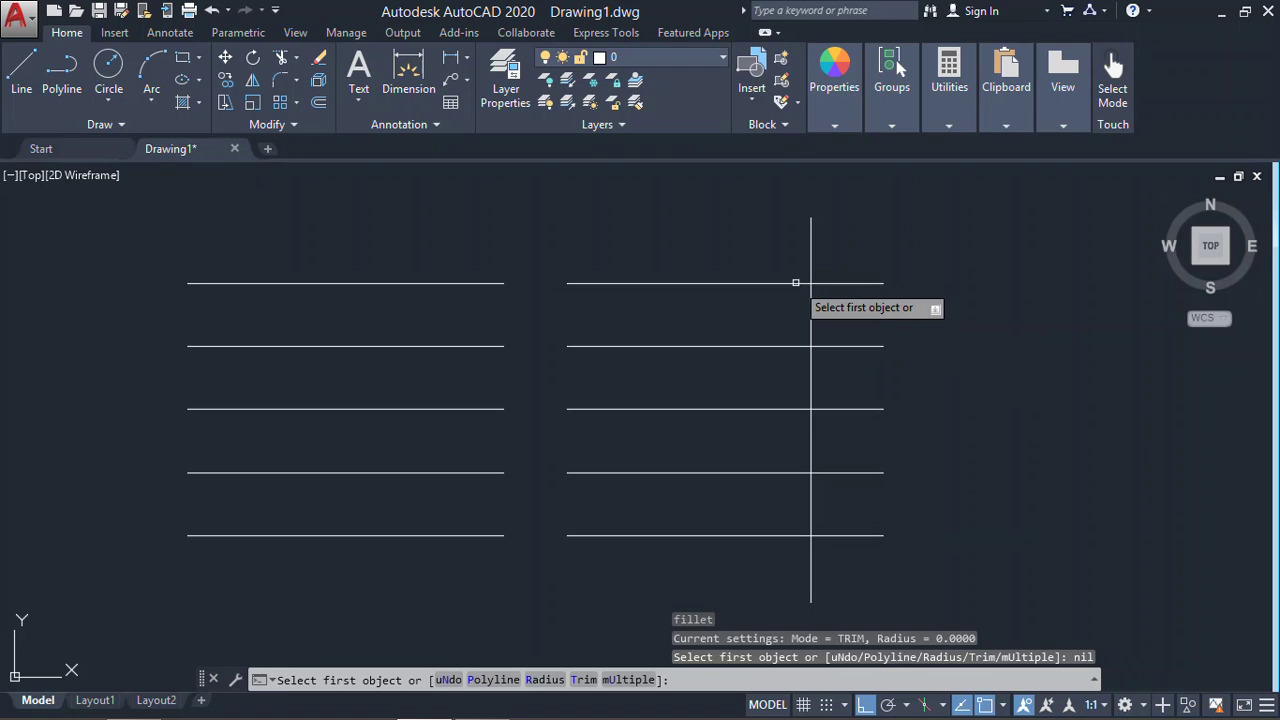
left_click(795, 283)
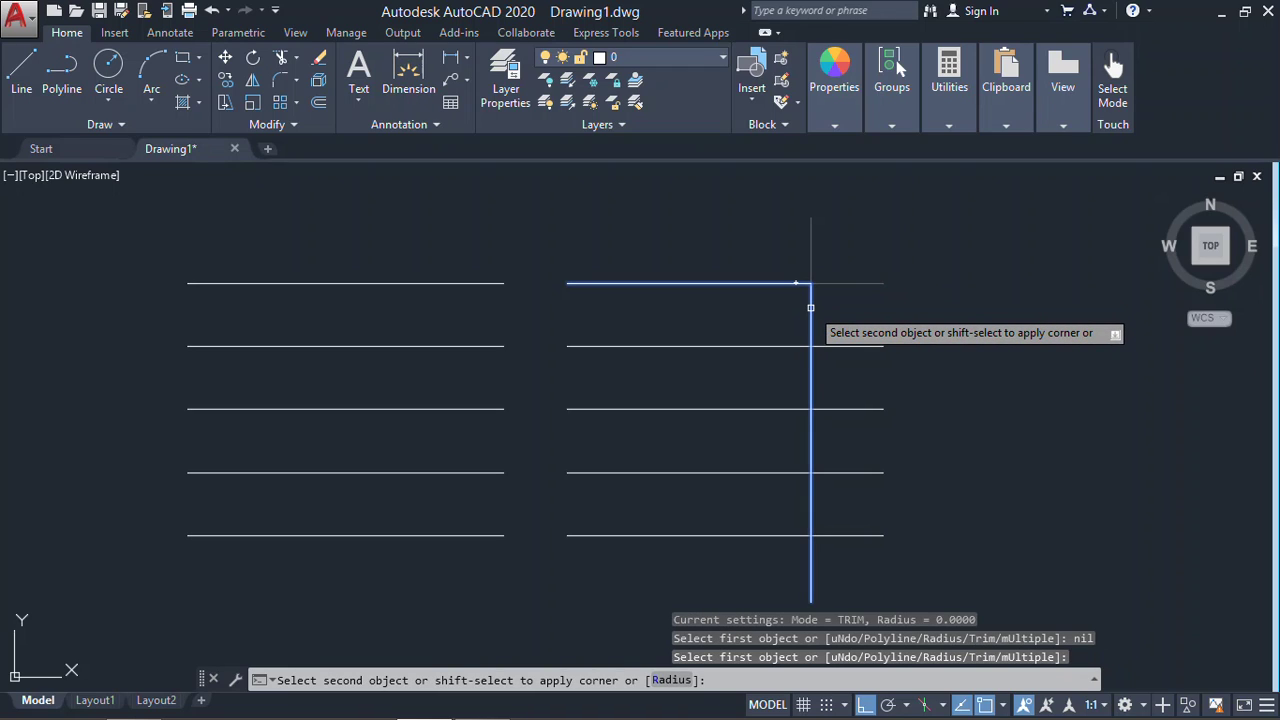
left_click(810, 308)
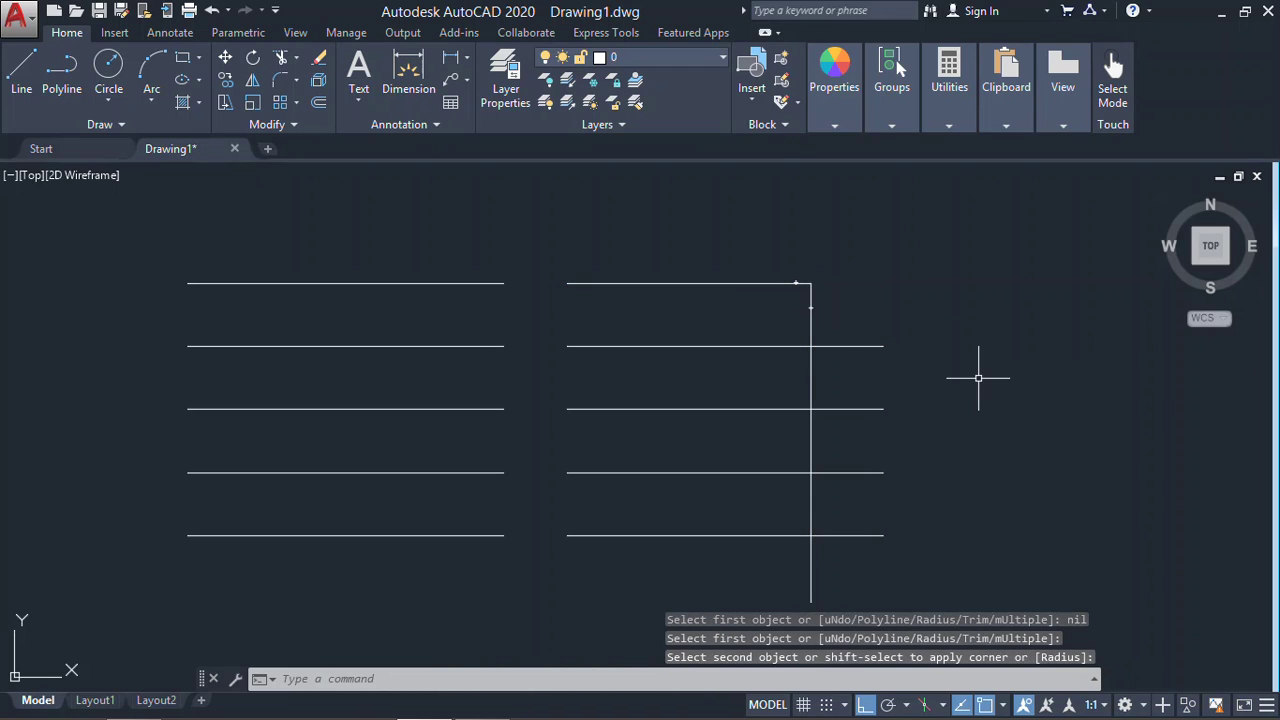
mouse_move(912, 263)
middle_mouse_down()
mouse_move(760, 222)
mouse_move(903, 251)
middle_mouse_up()
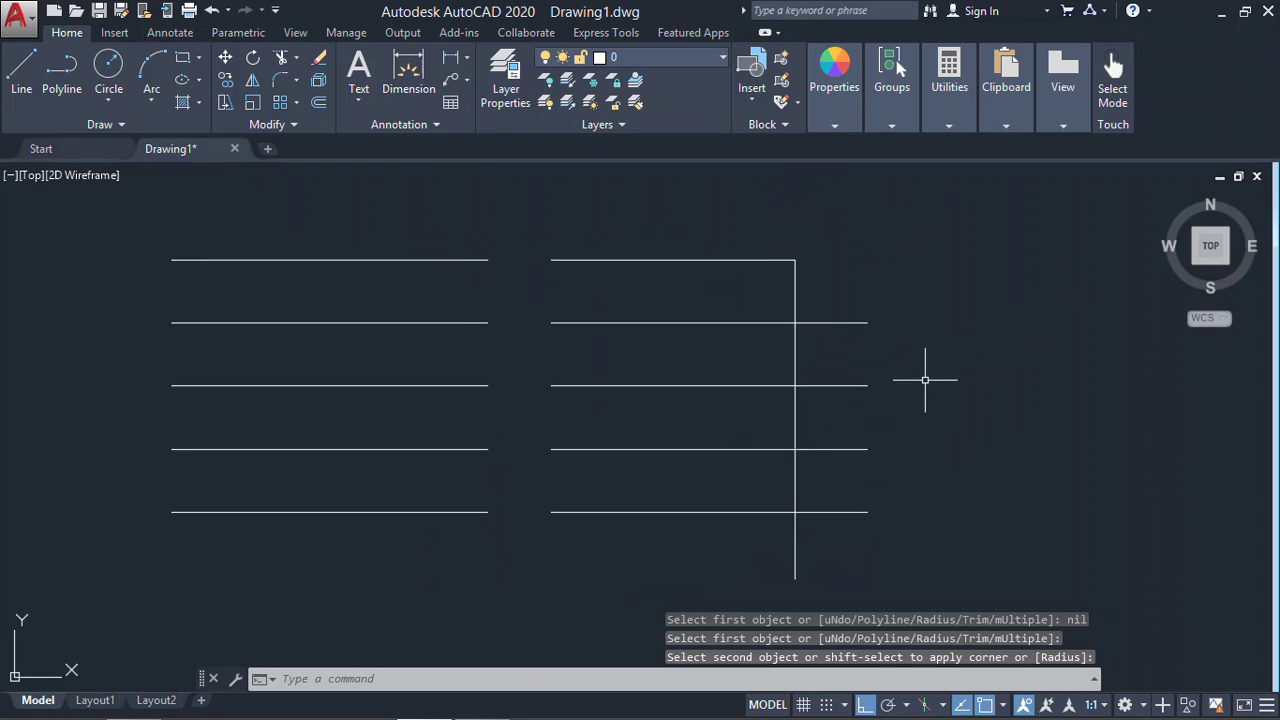
mouse_move(923, 374)
middle_mouse_down()
mouse_move(1005, 378)
mouse_move(938, 384)
mouse_move(986, 369)
middle_mouse_up()
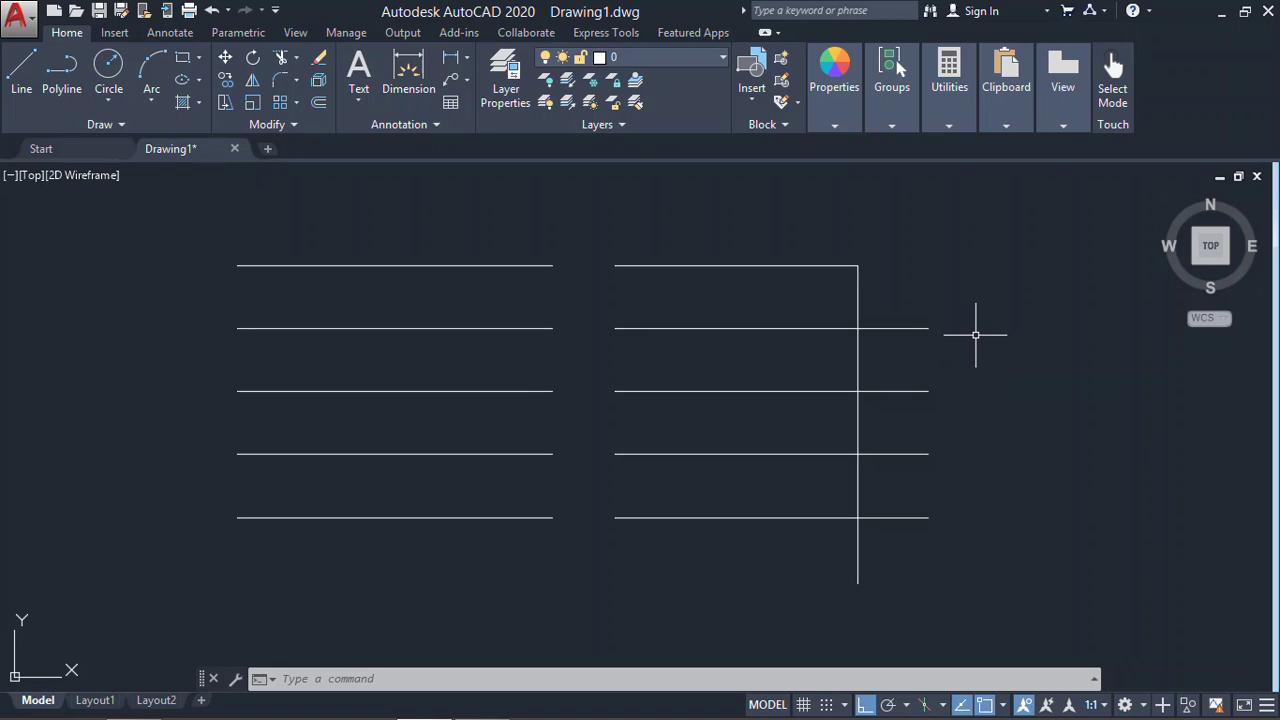
- Undo the corner fillet and delete the vertical line crossing the right-hand set
key("ctrl+z")
key("ctrl+z")
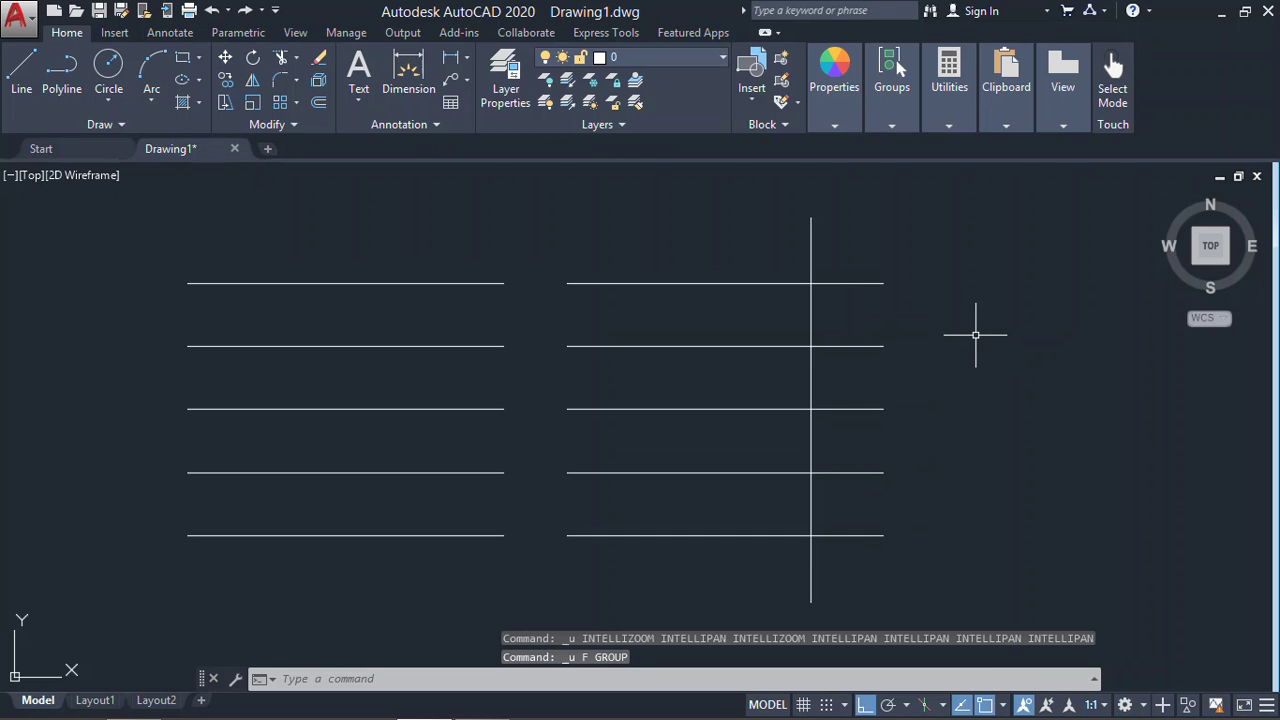
left_click(1007, 307)
left_click(832, 286)
key("Delete")
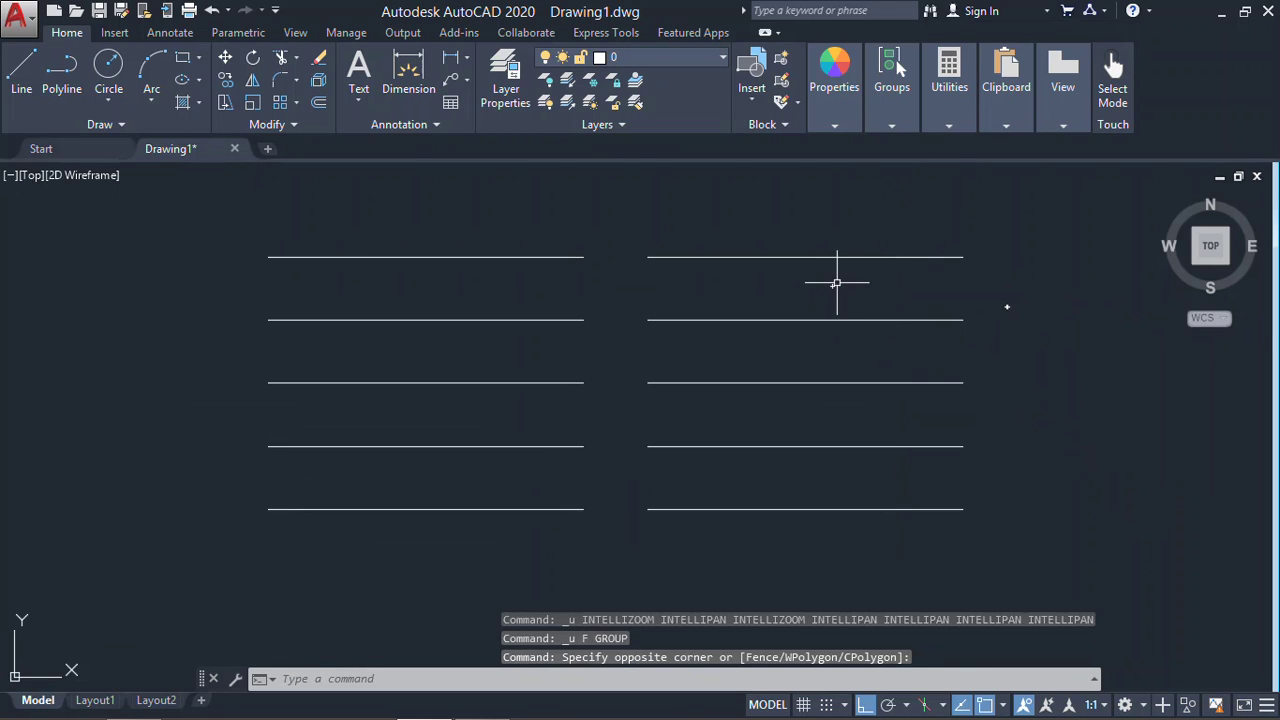
- Select both sets of lines twice with a crossing window that only partly covers the left-hand set, clearing the selection each time
mouse_move(872, 280)
middle_mouse_down()
mouse_move(894, 309)
mouse_move(813, 310)
middle_mouse_up()
scroll(894, 297, "down", 2)
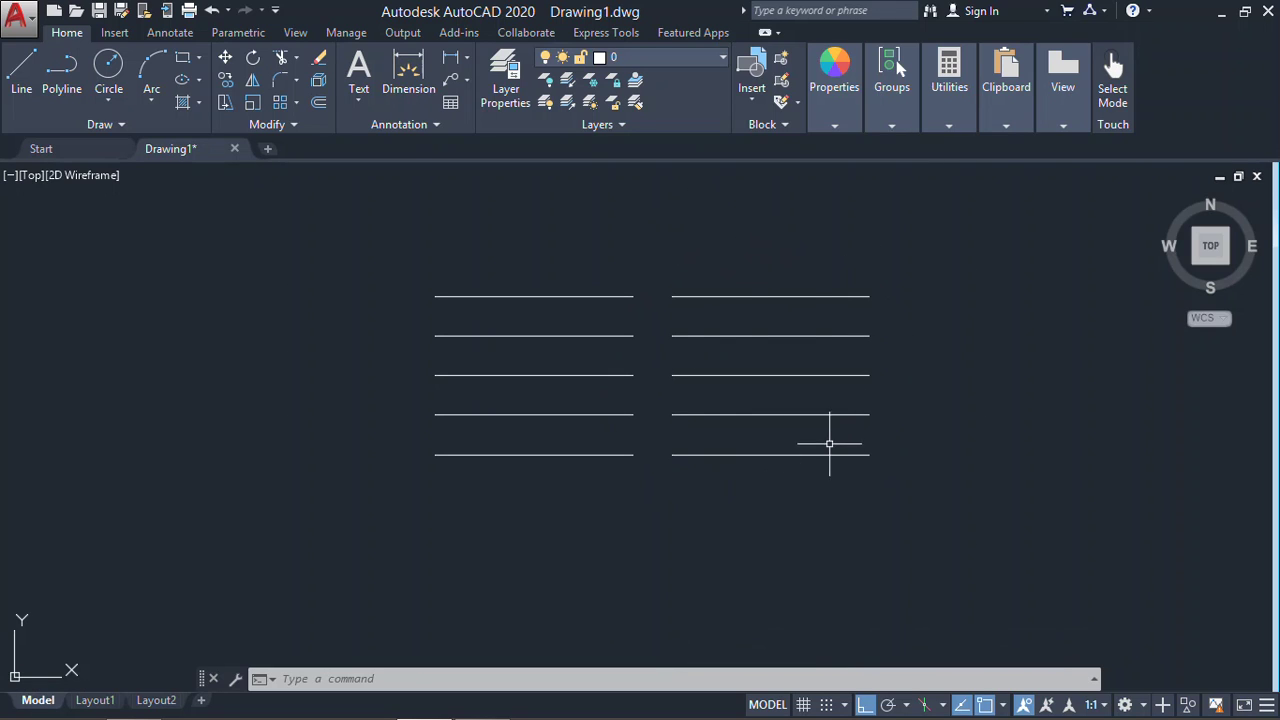
middle_click_drag(893, 314, 880, 337)
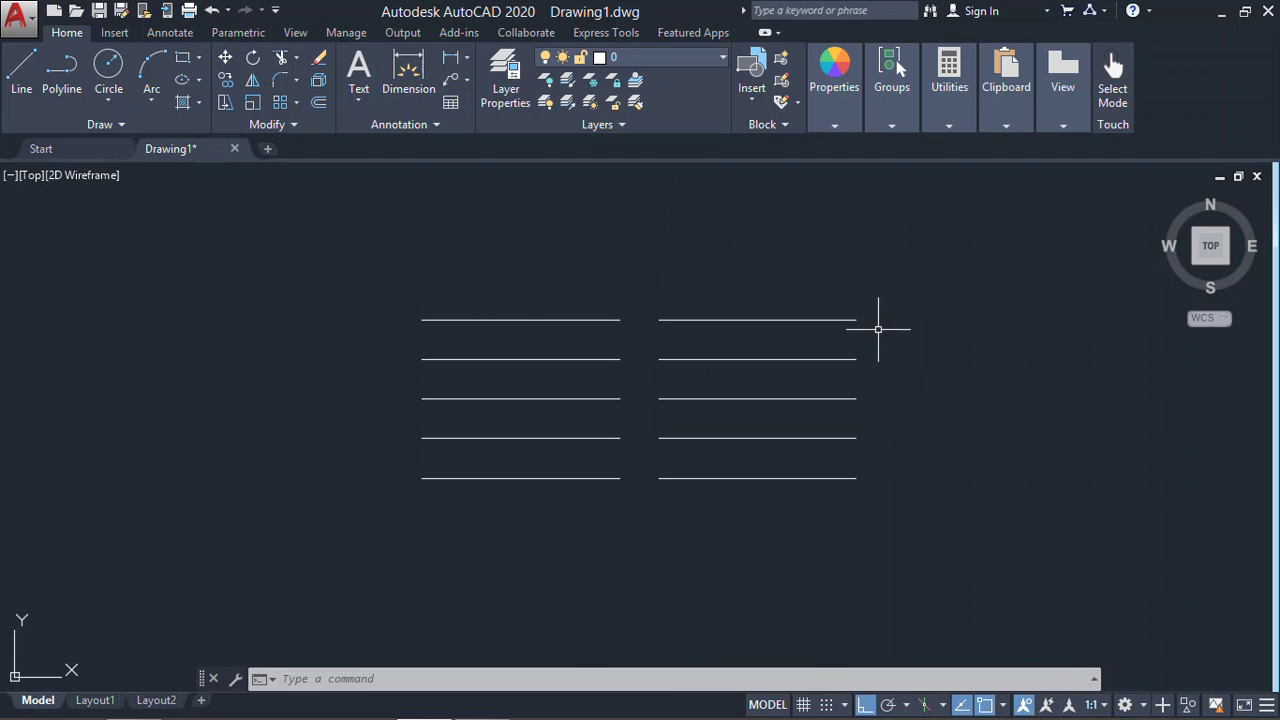
left_click(958, 248)
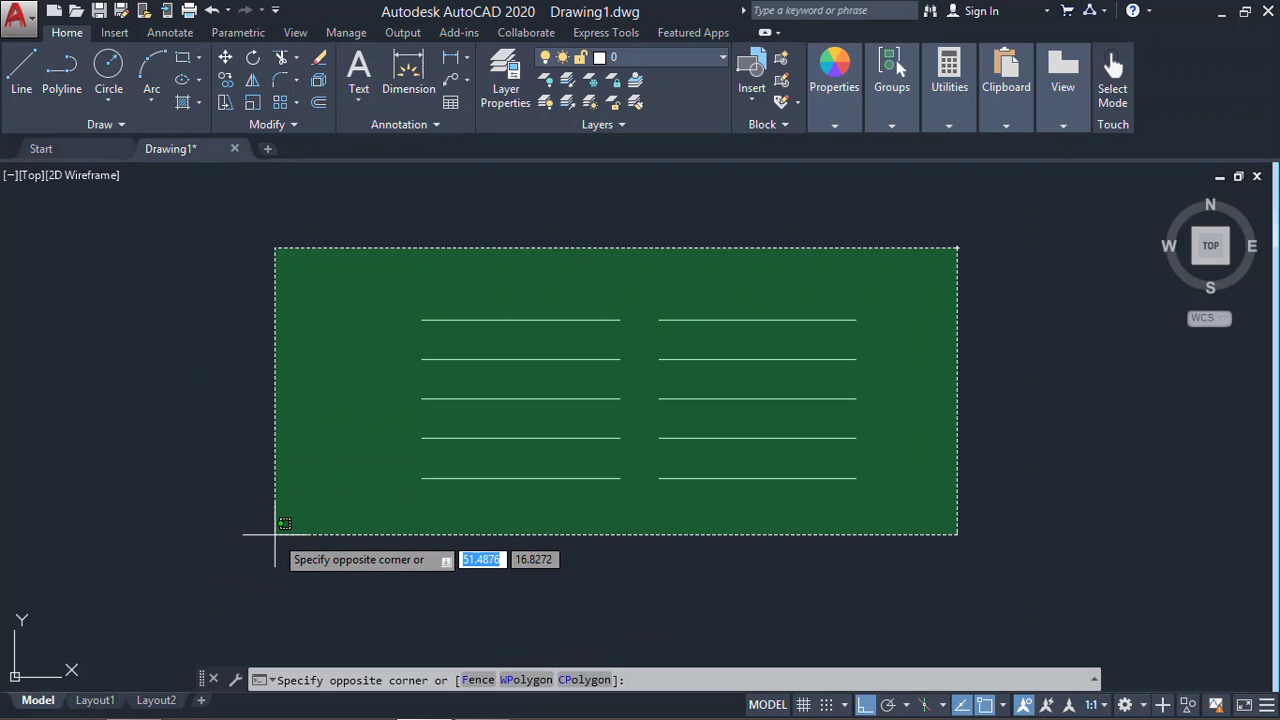
key("Escape")
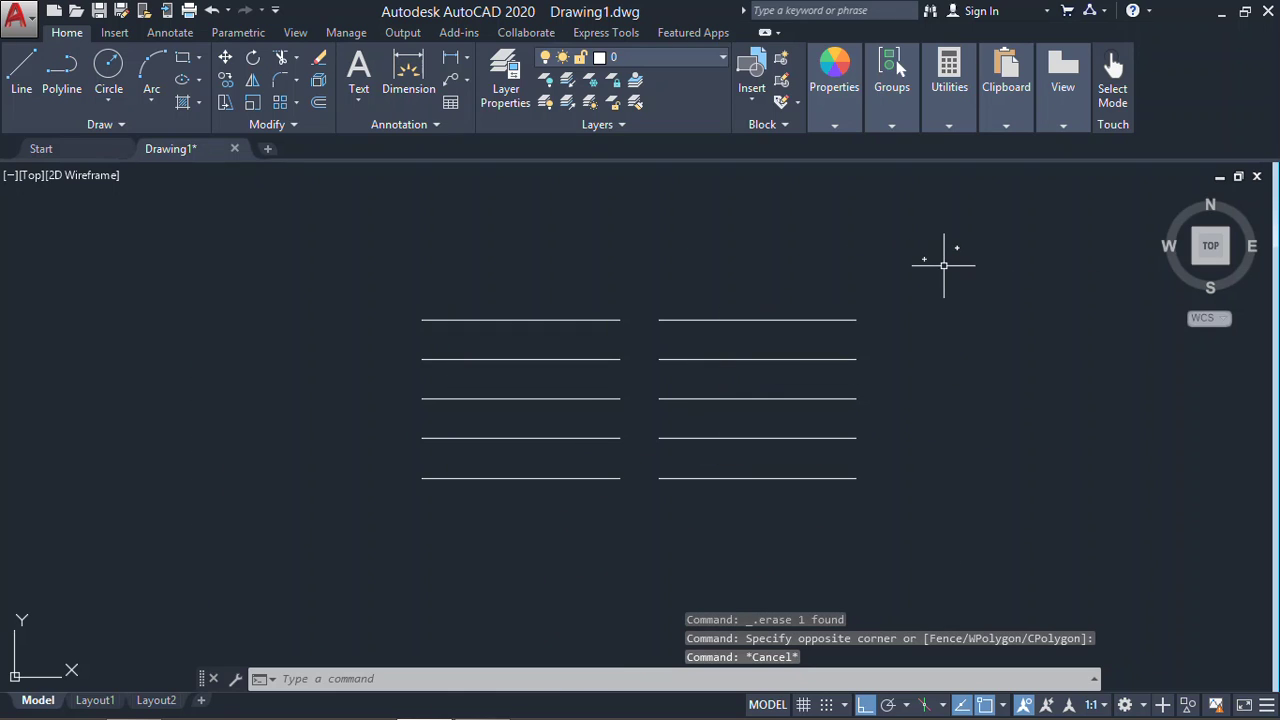
left_click(943, 265)
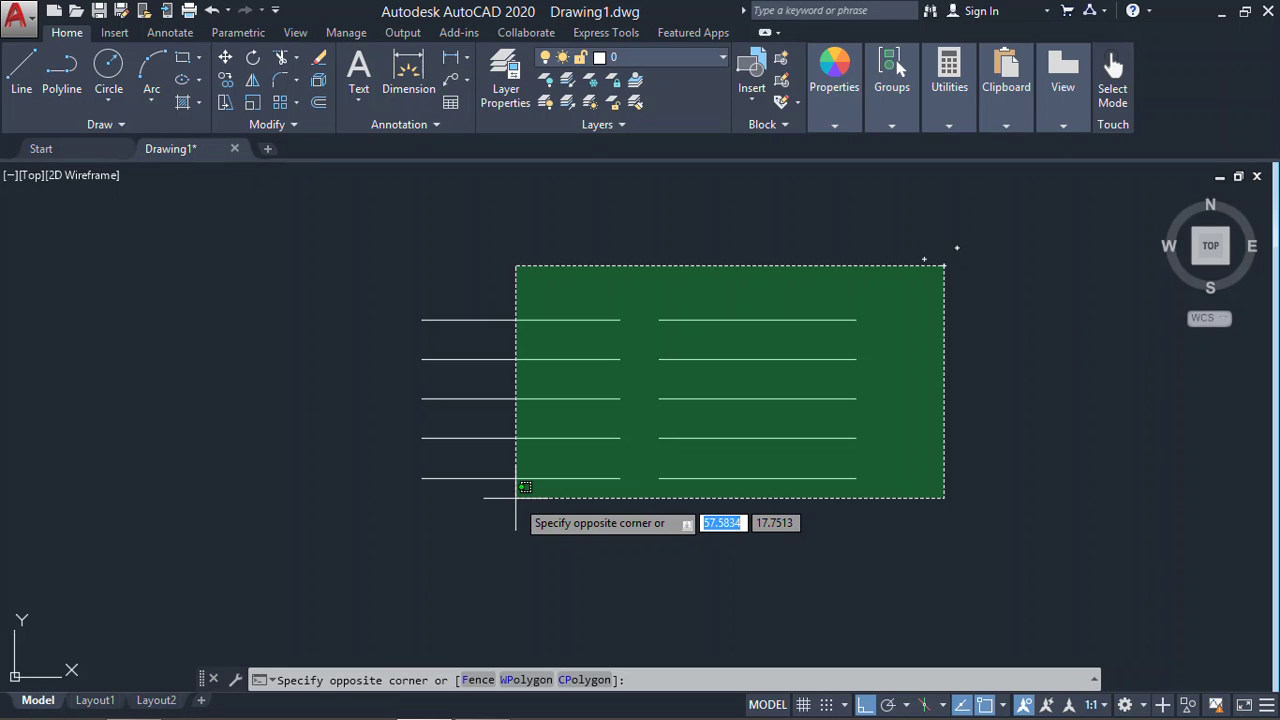
left_click(565, 517)
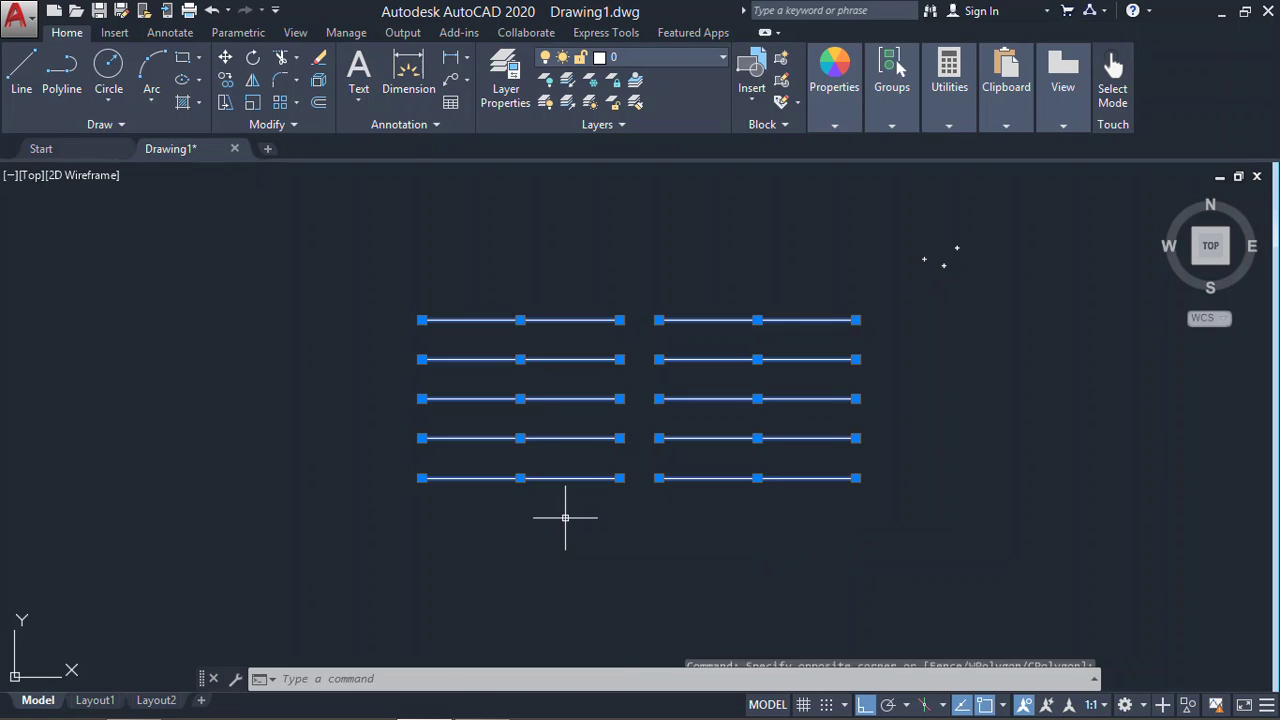
key("Escape")
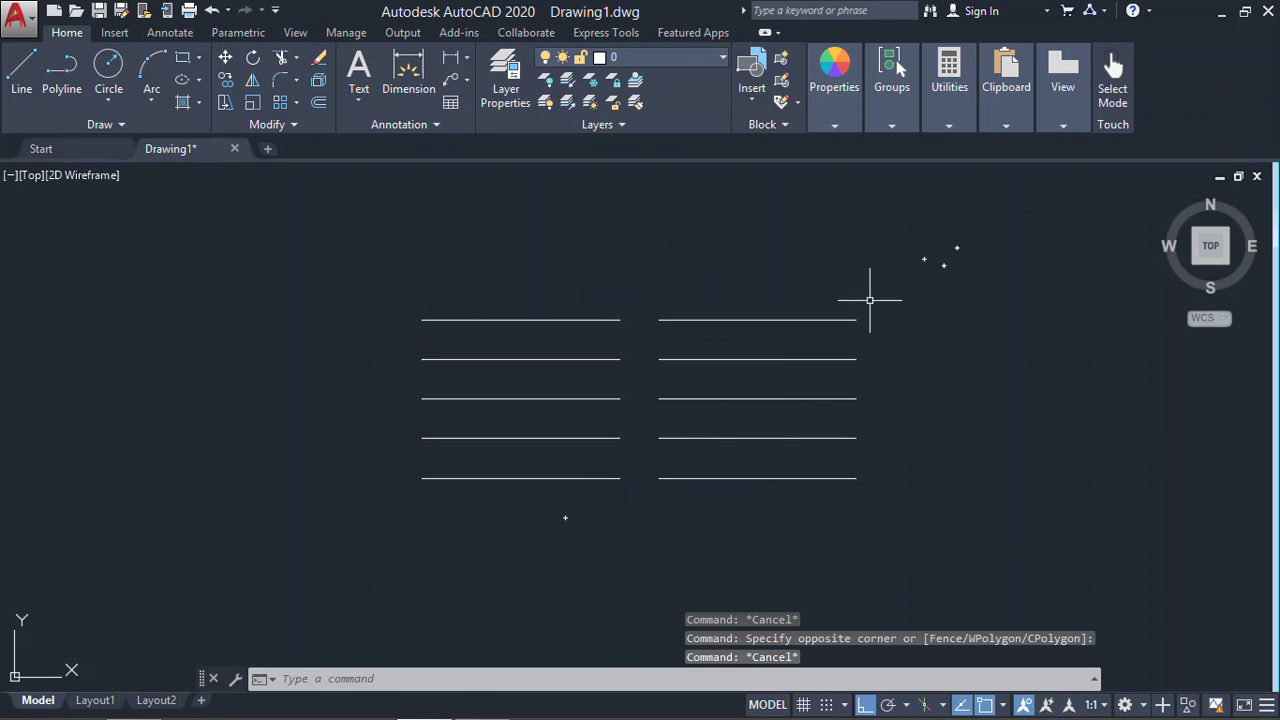
left_click(908, 245)
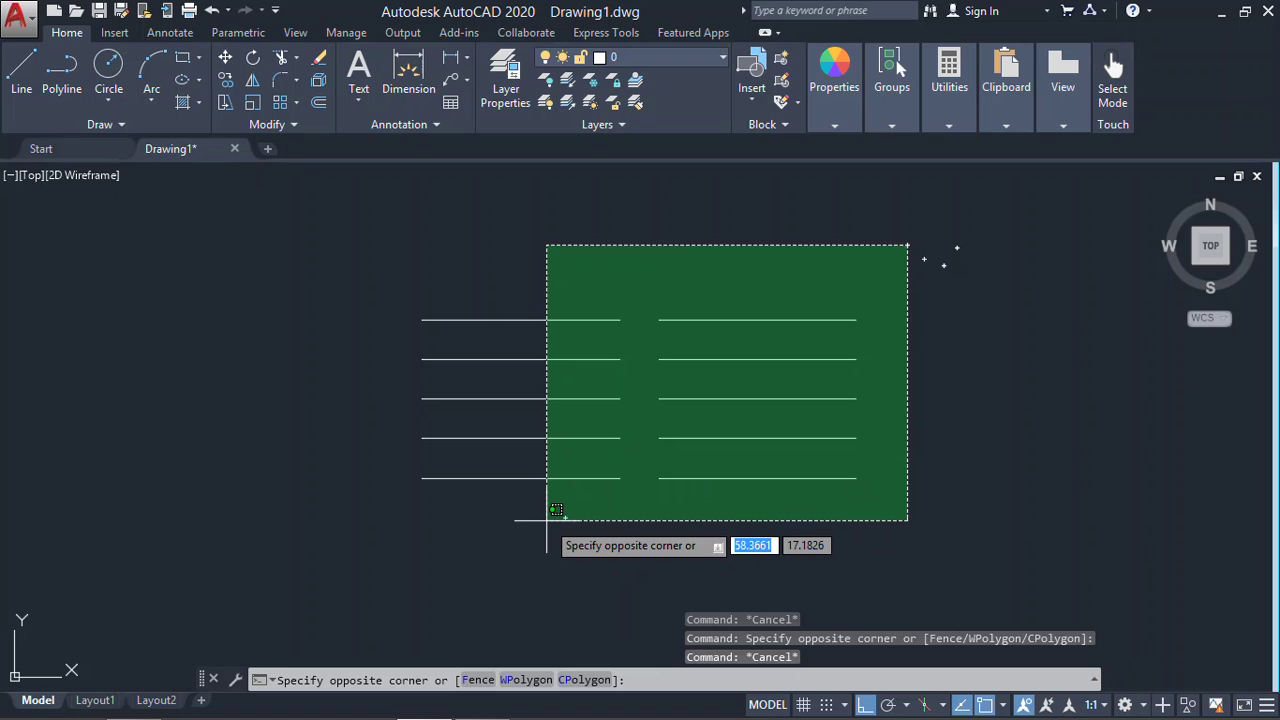
left_click(606, 521)
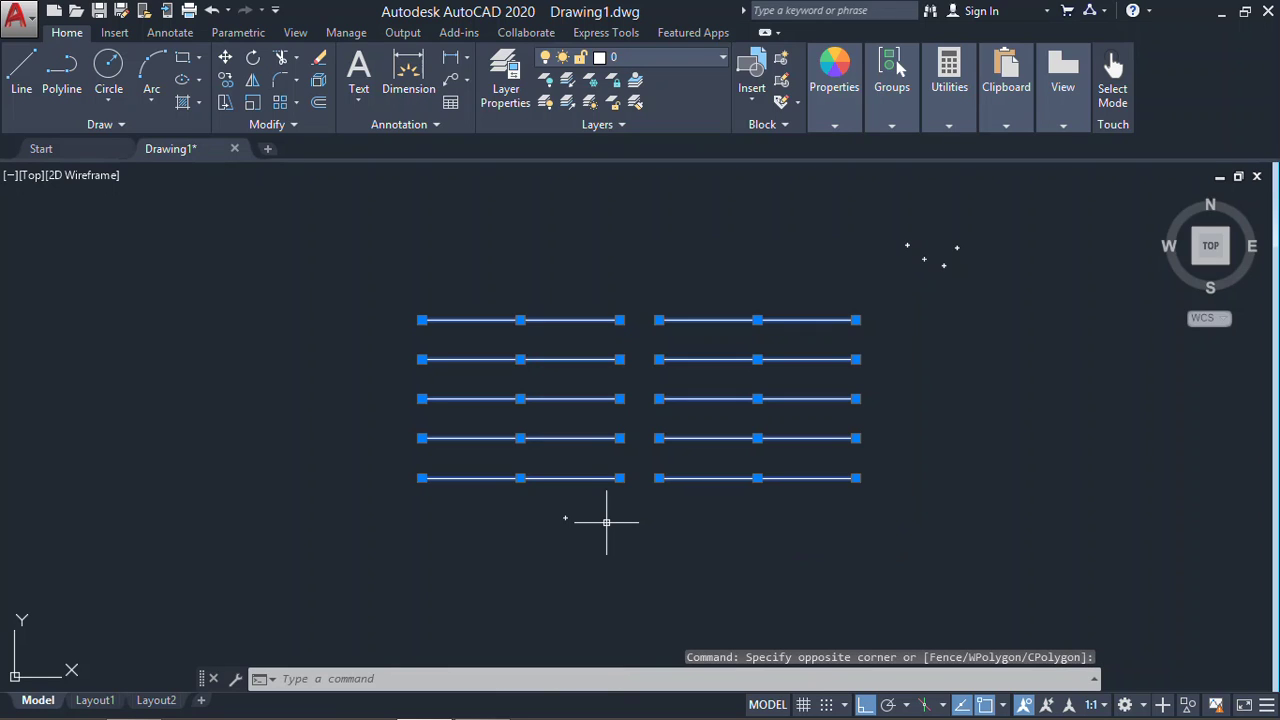
key("Escape")
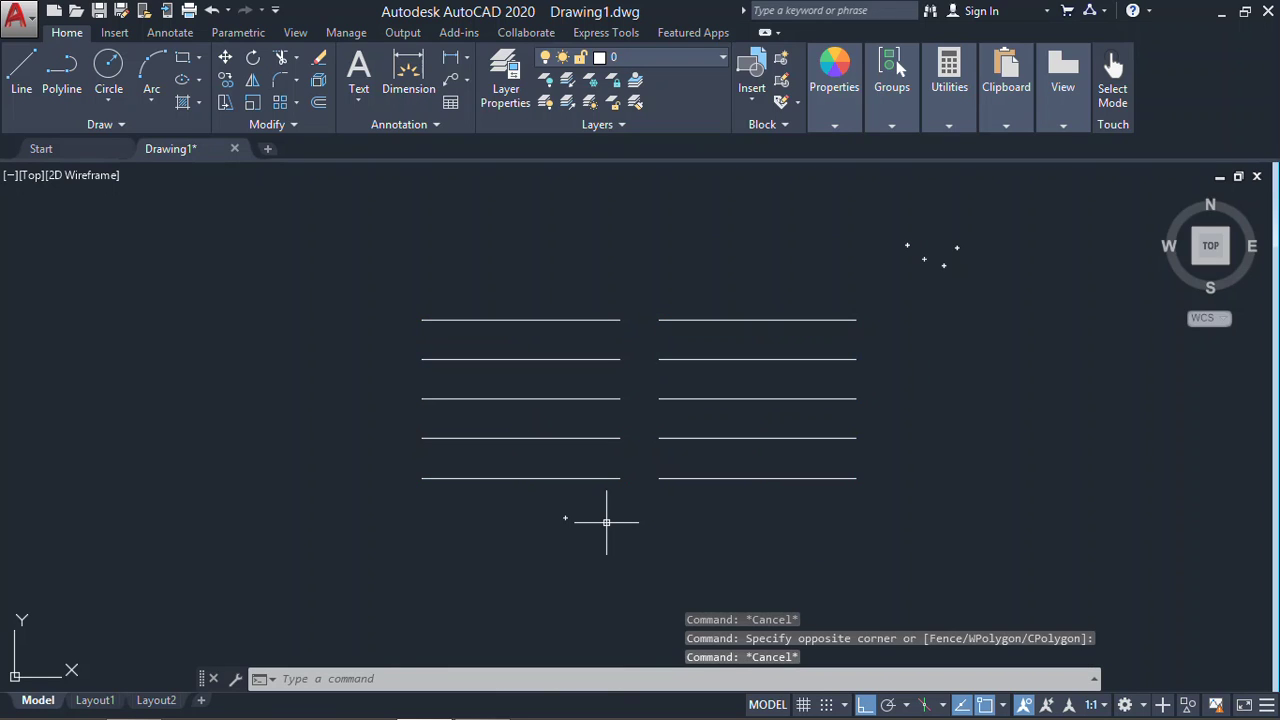
- Select the left-hand set with a window that fully encloses it but only partly covers the right-hand set, and clear the selection
left_click(300, 229)
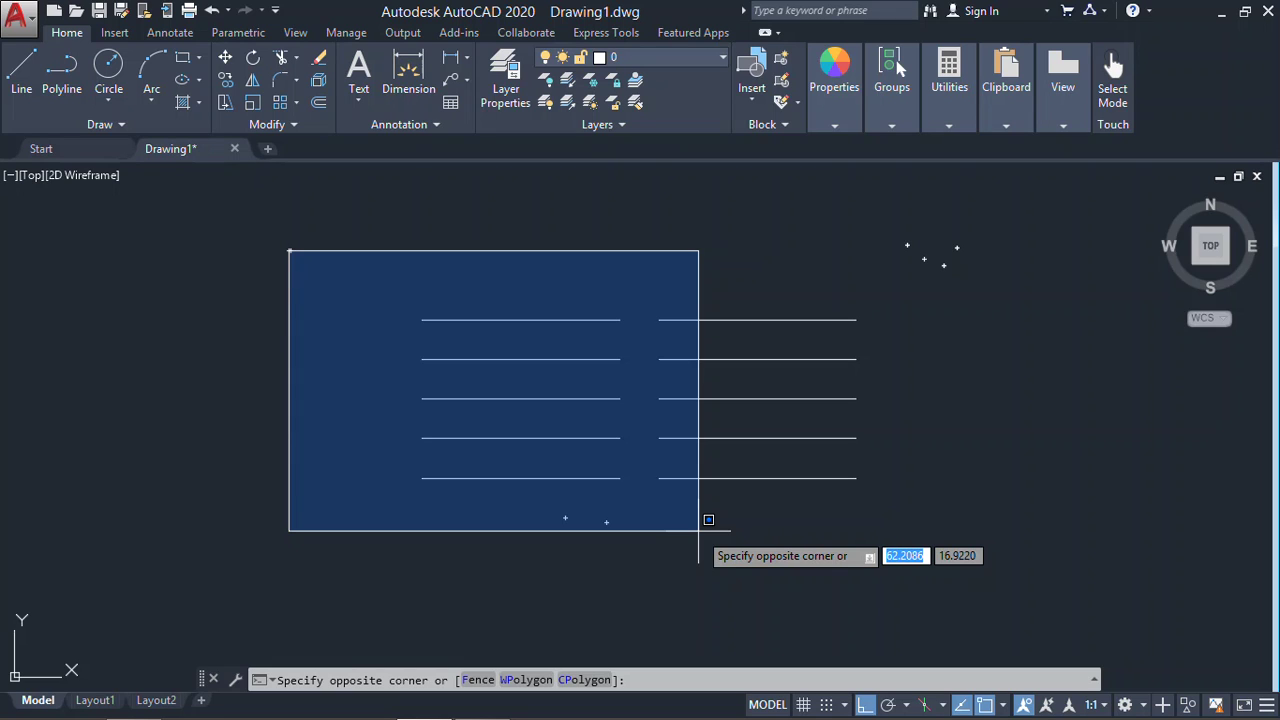
left_click(708, 520)
left_click(842, 267)
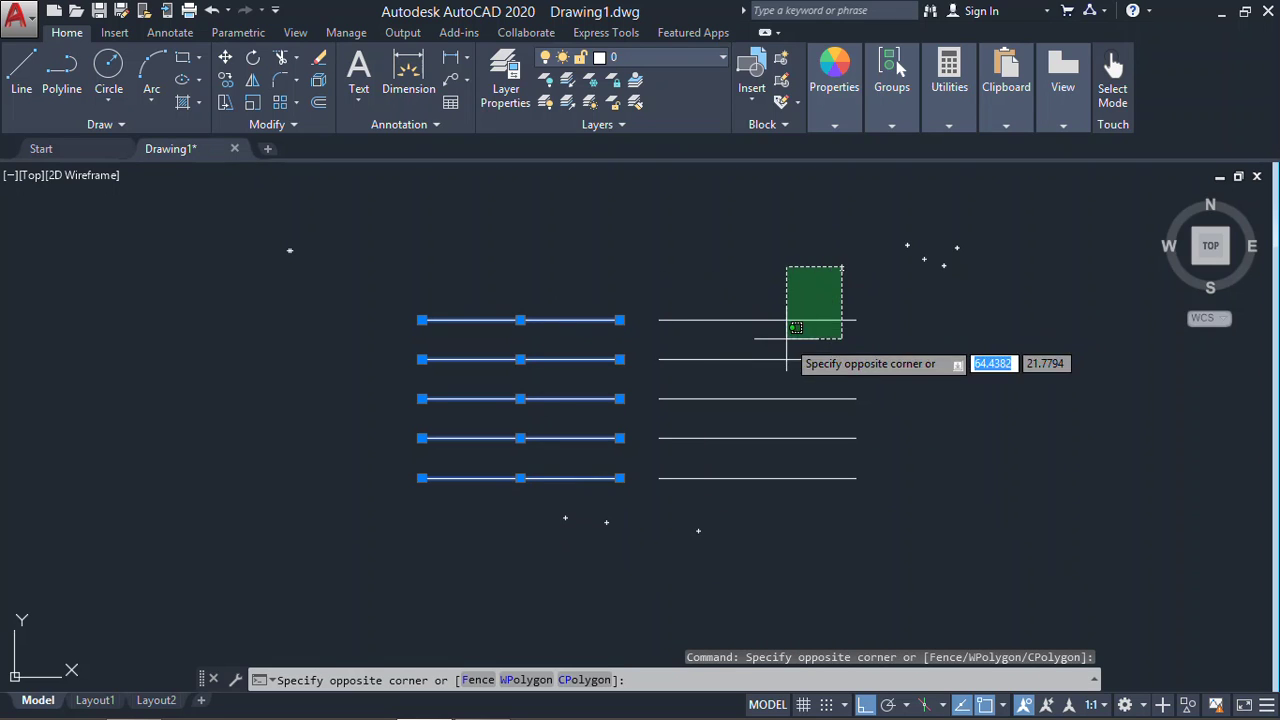
left_click(825, 269)
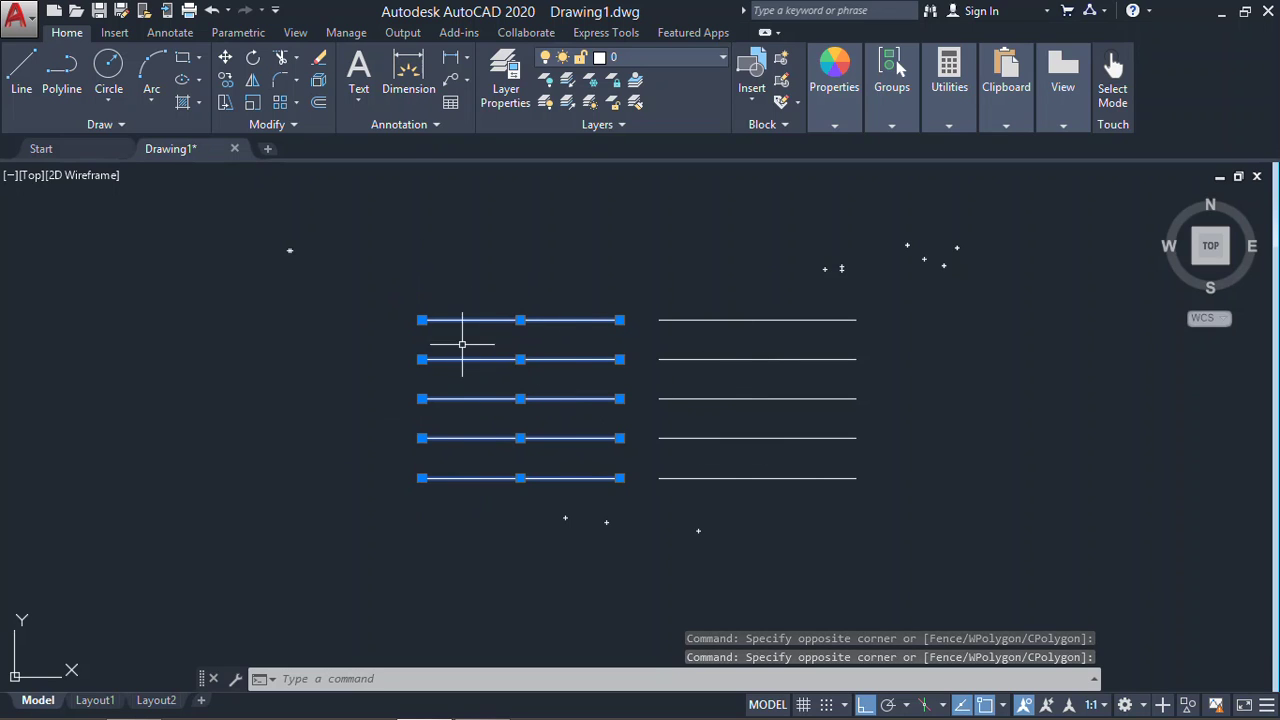
key("Escape")
- Apply a crossing window to the right-hand set's upper four lines and an enclosing window over part of the left-hand set, and clear the selection
middle_click_drag(943, 271, 877, 280)
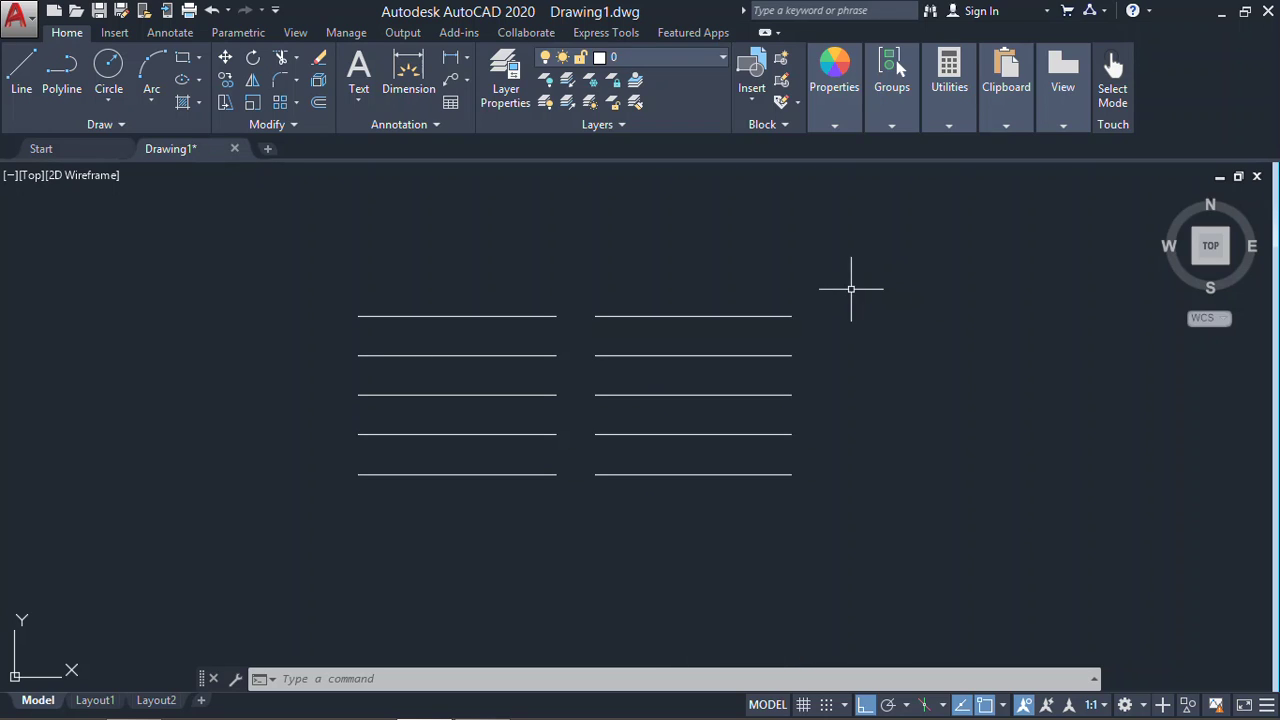
middle_click_drag(851, 289, 843, 271)
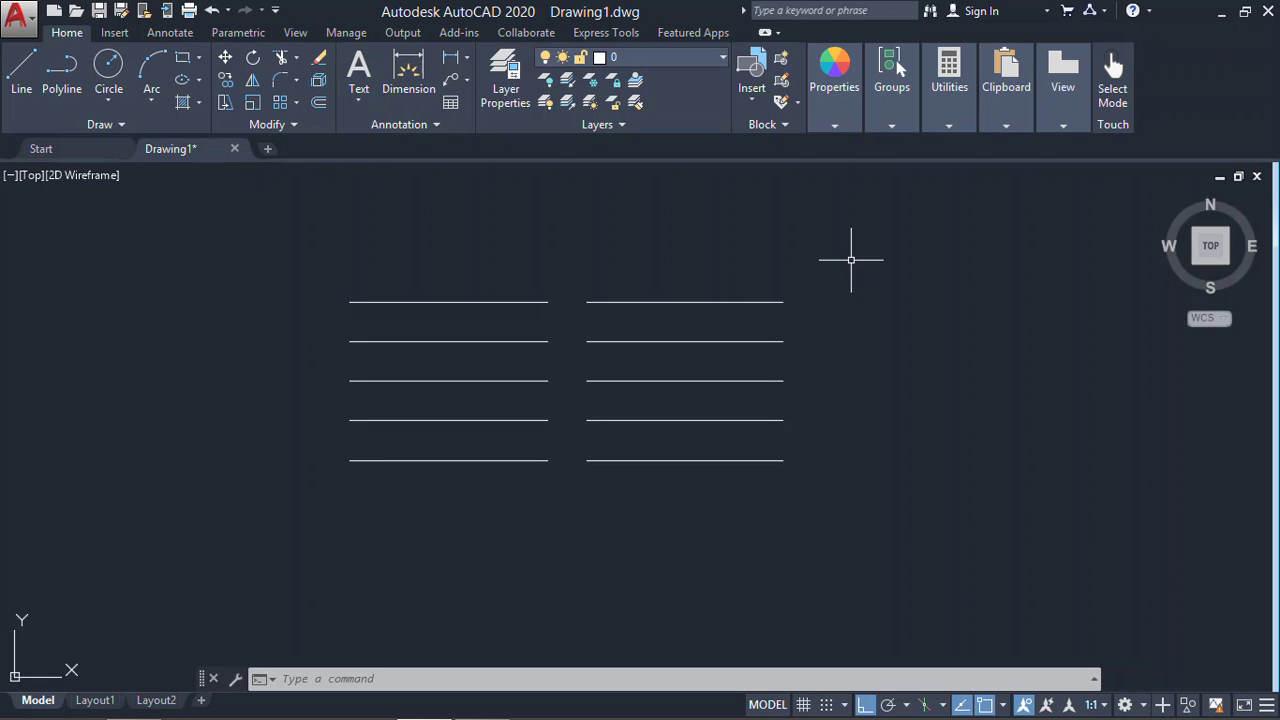
left_click(866, 247)
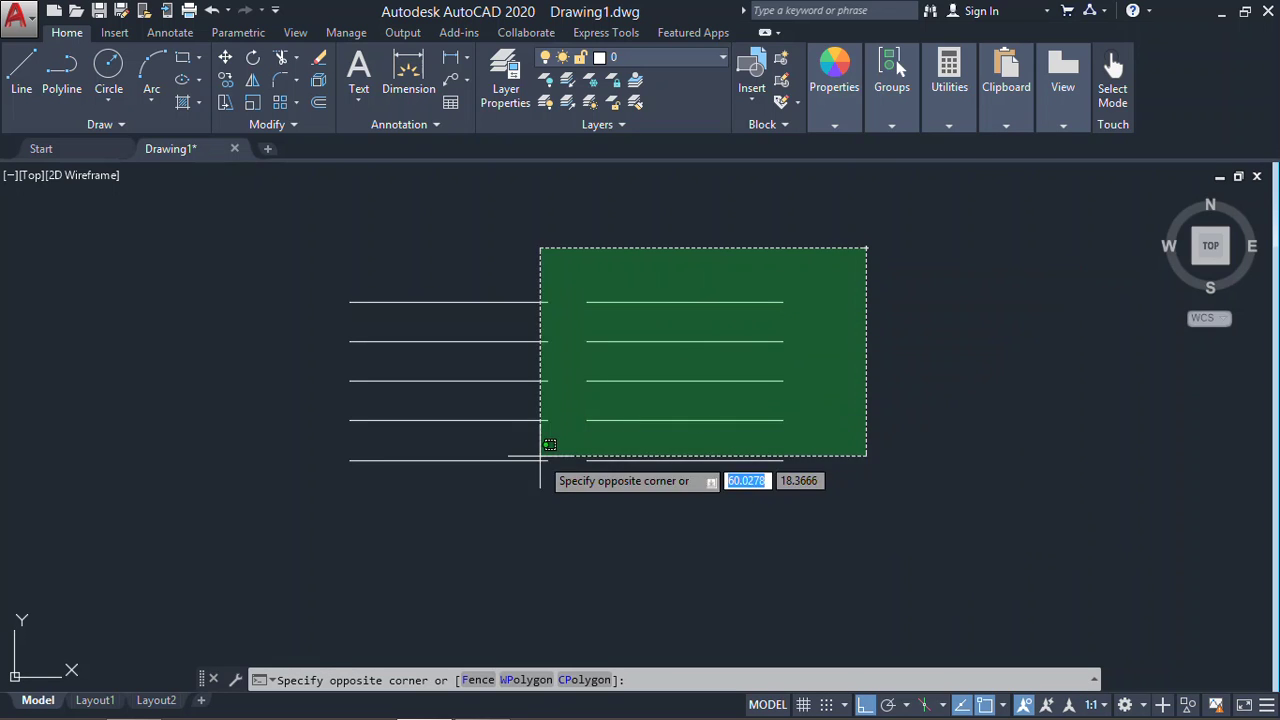
left_click(605, 452)
left_click(277, 232)
left_click(490, 506)
key("Escape")
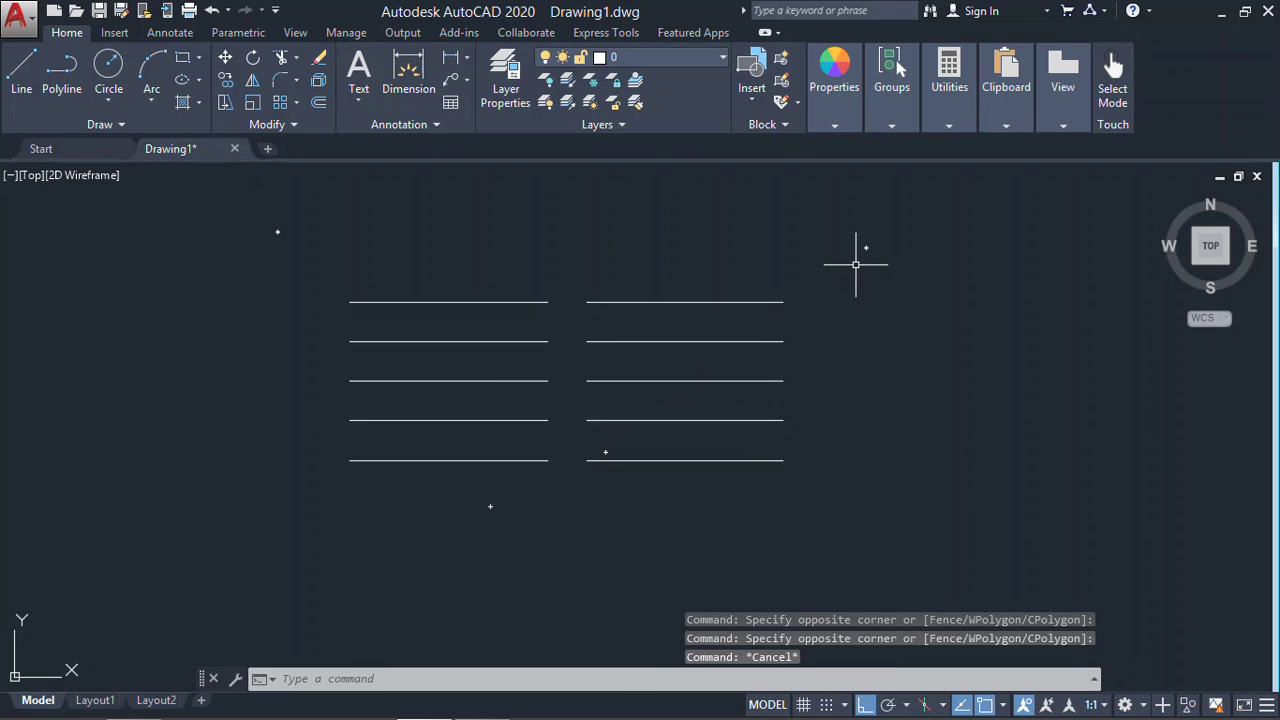
- Select every line except the bottom one of the left-hand set with a crossing lasso, and clear the selection
left_click(866, 252)
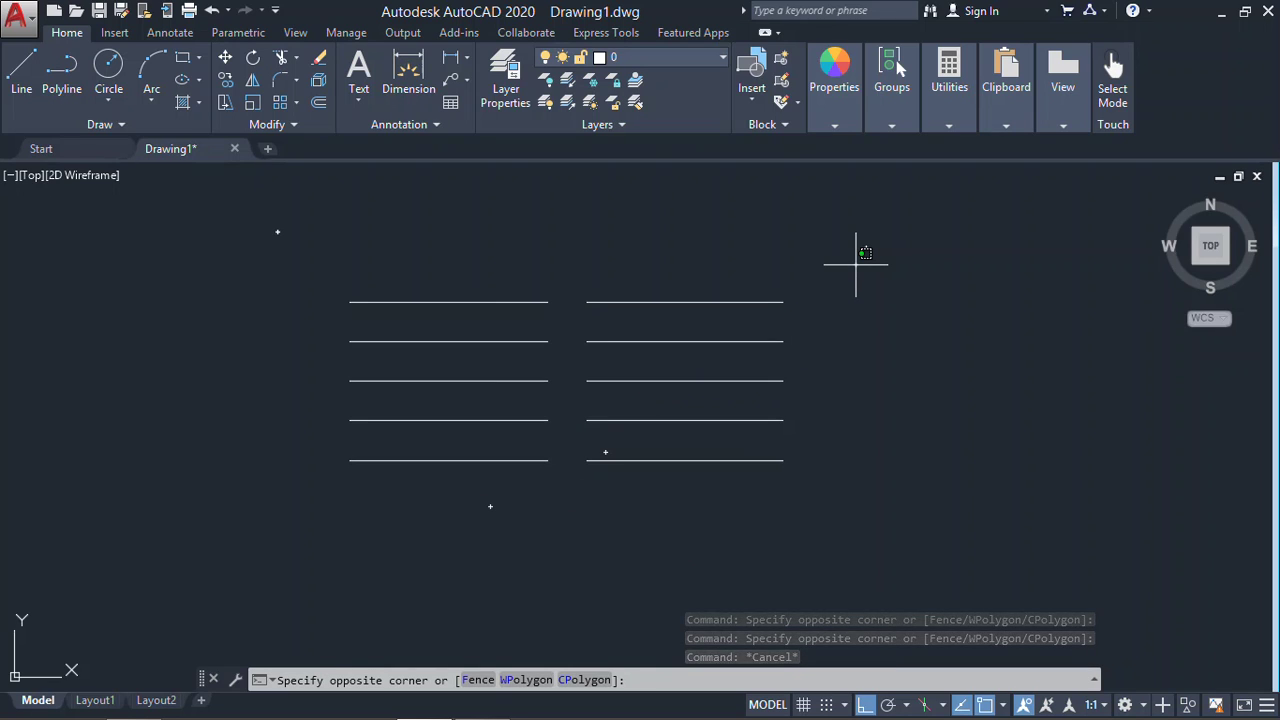
mouse_move(856, 264)
left_mouse_down()
mouse_move(857, 323)
mouse_move(766, 443)
mouse_move(667, 340)
mouse_move(795, 320)
mouse_move(651, 432)
mouse_move(706, 537)
mouse_move(620, 397)
mouse_move(651, 268)
mouse_move(594, 337)
mouse_move(610, 440)
mouse_move(571, 408)
mouse_move(857, 434)
mouse_move(777, 451)
mouse_move(660, 330)
mouse_move(679, 273)
mouse_move(609, 245)
mouse_move(560, 268)
mouse_move(829, 329)
mouse_move(544, 408)
mouse_move(470, 232)
mouse_move(555, 243)
mouse_move(420, 233)
mouse_move(520, 434)
mouse_move(557, 375)
mouse_move(491, 337)
mouse_move(503, 271)
mouse_move(451, 380)
mouse_move(471, 395)
mouse_move(451, 400)
left_mouse_up()
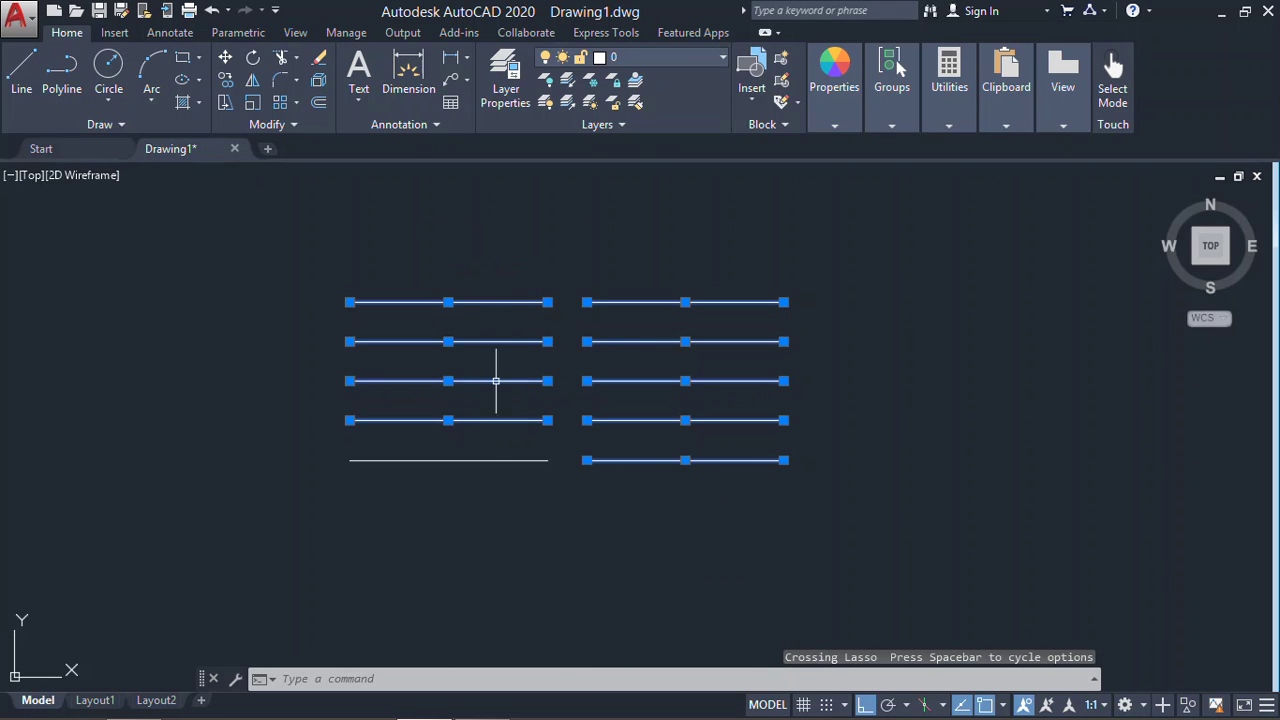
key("Escape")
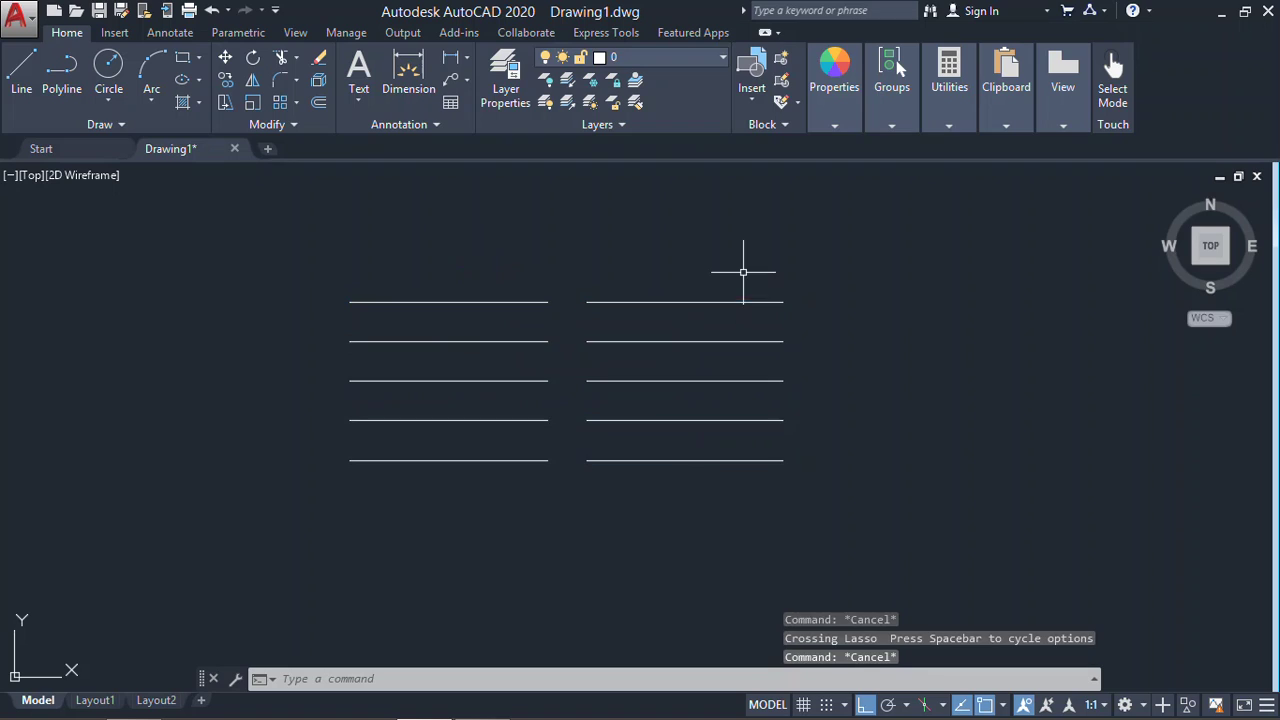
- Select the top line of the left-hand set by enclosing it with a window lasso, and clear the selection
left_click(244, 273)
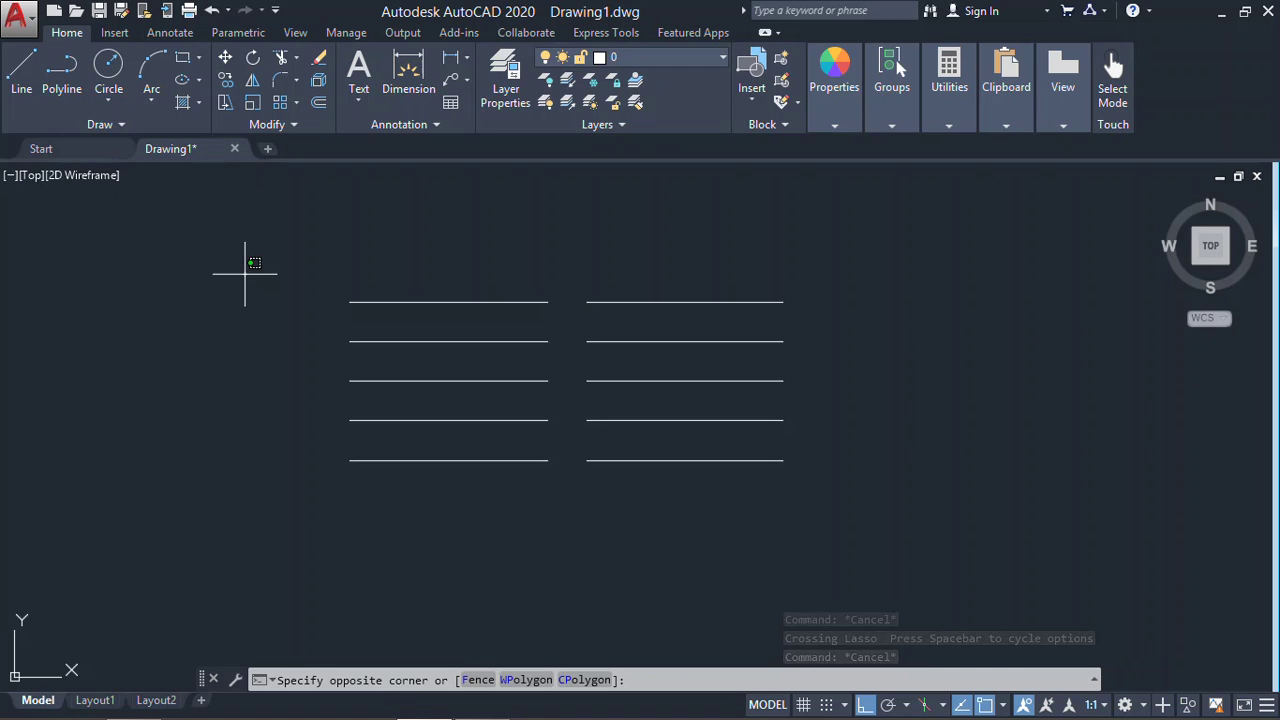
mouse_move(245, 272)
left_mouse_down()
mouse_move(275, 360)
mouse_move(272, 316)
mouse_move(320, 368)
mouse_move(421, 398)
mouse_move(435, 298)
mouse_move(418, 310)
mouse_move(445, 430)
mouse_move(369, 479)
mouse_move(429, 428)
mouse_move(513, 482)
mouse_move(546, 408)
mouse_move(405, 390)
mouse_move(349, 339)
mouse_move(357, 279)
mouse_move(533, 278)
mouse_move(600, 305)
mouse_move(565, 329)
mouse_move(351, 310)
mouse_move(305, 332)
mouse_move(357, 365)
mouse_move(567, 371)
mouse_move(560, 420)
mouse_move(425, 432)
mouse_move(325, 413)
mouse_move(315, 455)
mouse_move(557, 471)
mouse_move(570, 419)
mouse_move(494, 243)
mouse_move(484, 255)
left_mouse_up()
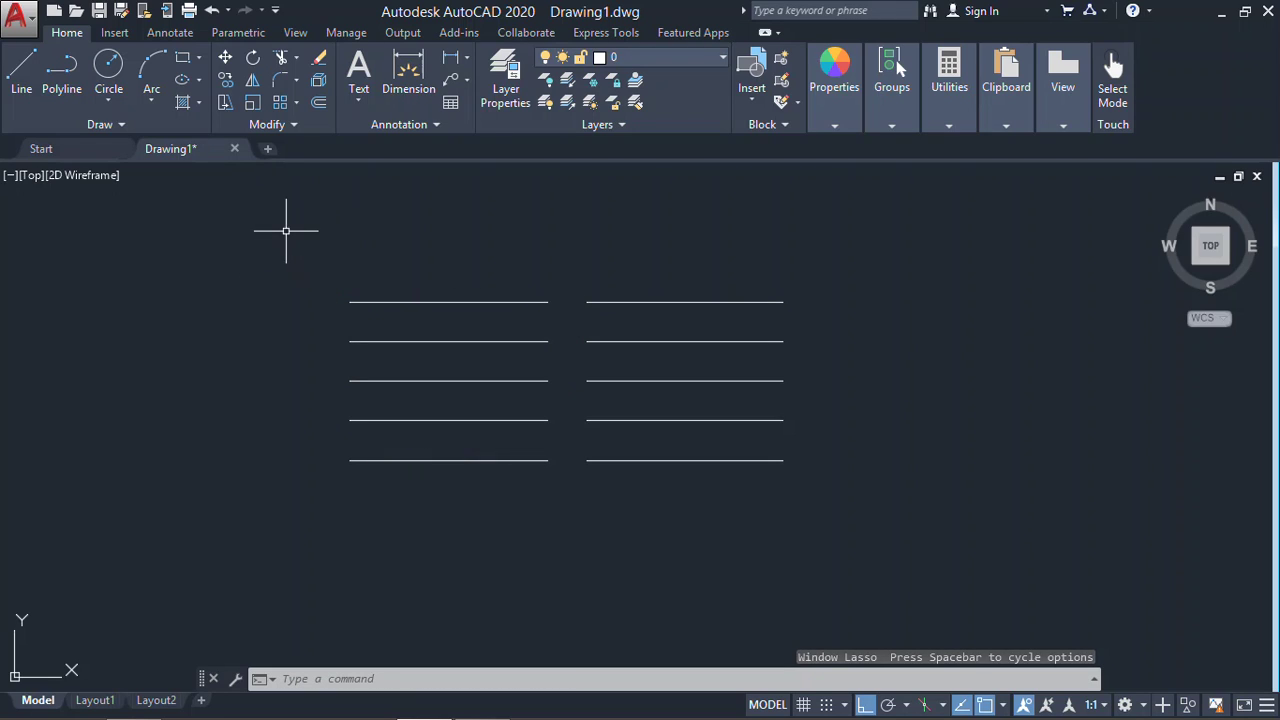
mouse_move(286, 232)
left_mouse_down()
mouse_move(446, 345)
mouse_move(557, 295)
mouse_move(565, 267)
left_mouse_up()
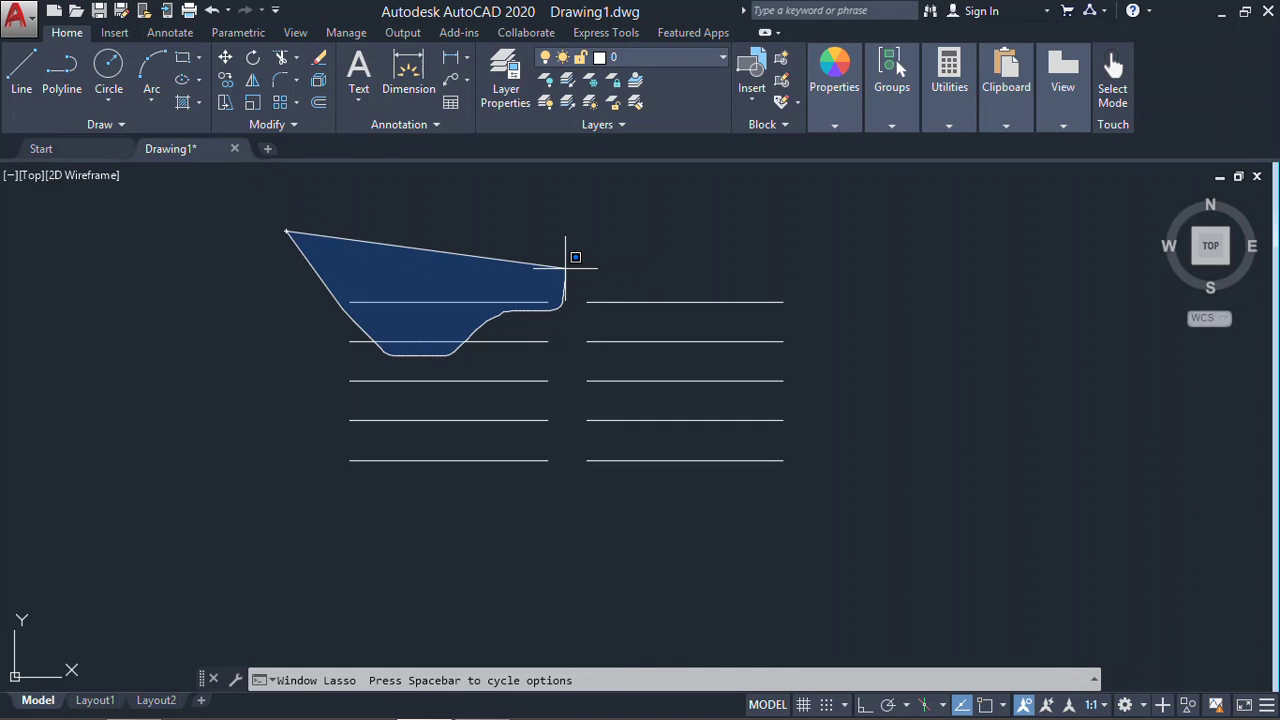
left_click_drag(565, 267, 565, 268)
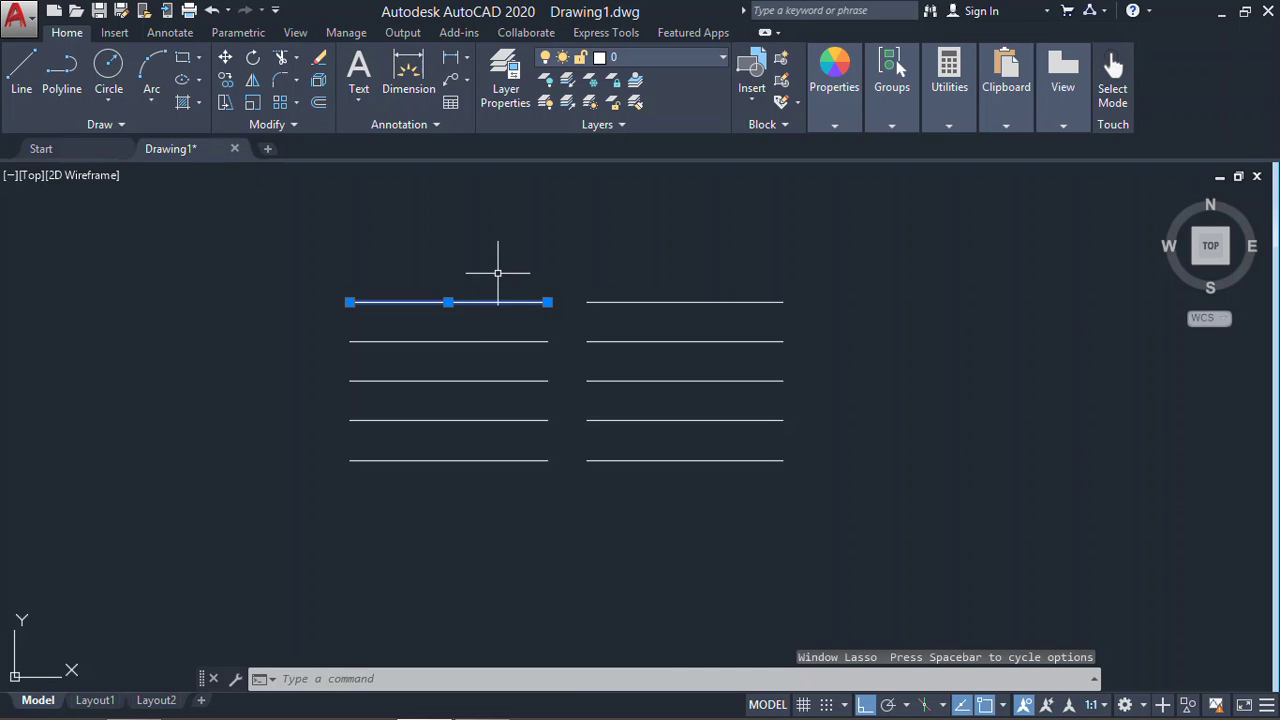
key("Escape")
- Select all five lines of the right-hand set with a crossing window
middle_click_drag(857, 291, 854, 327)
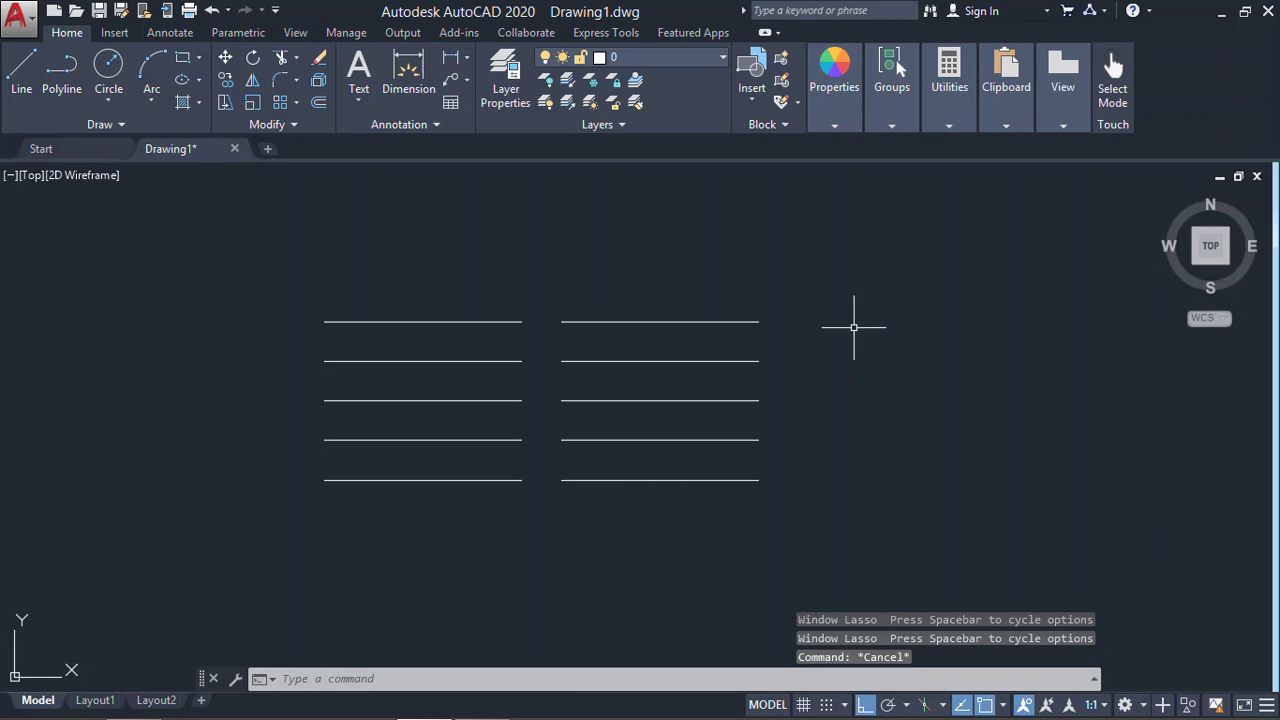
left_click(880, 279)
left_click(529, 523)
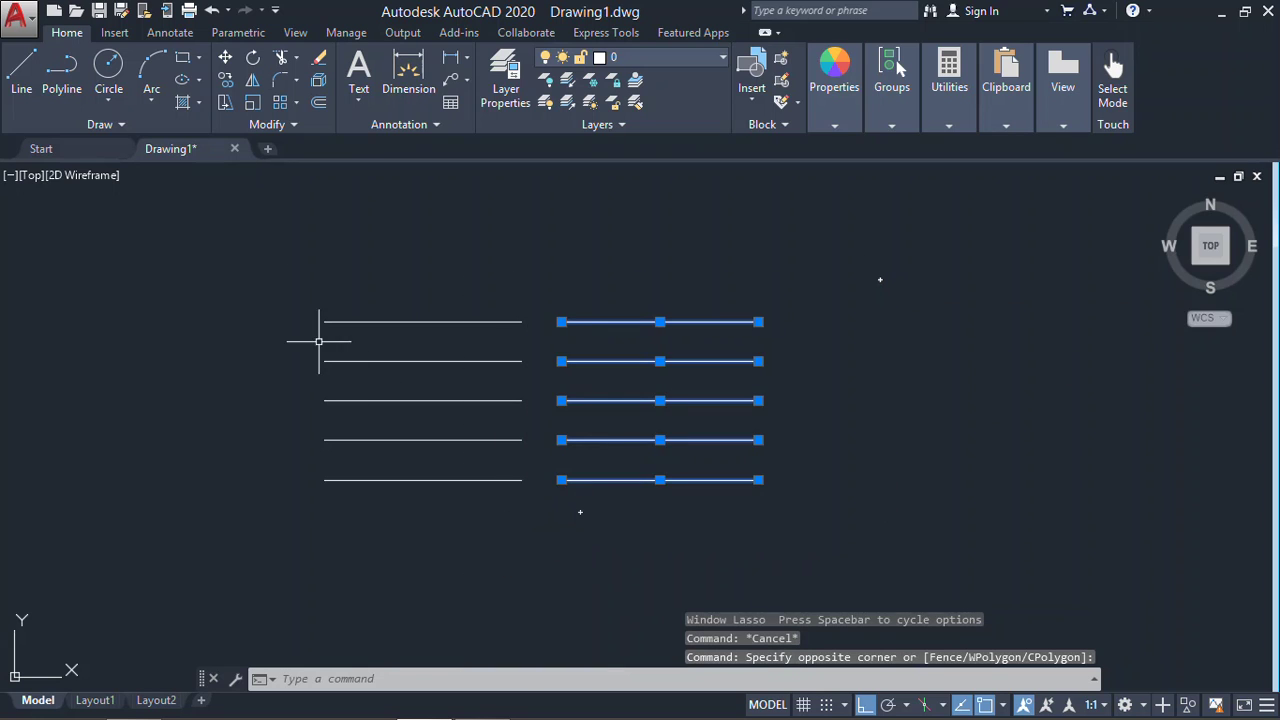
- Add the left-hand set of lines to the selection with an enclosing window, and clear the selection
left_click(281, 283)
left_click(712, 530)
key("Escape")
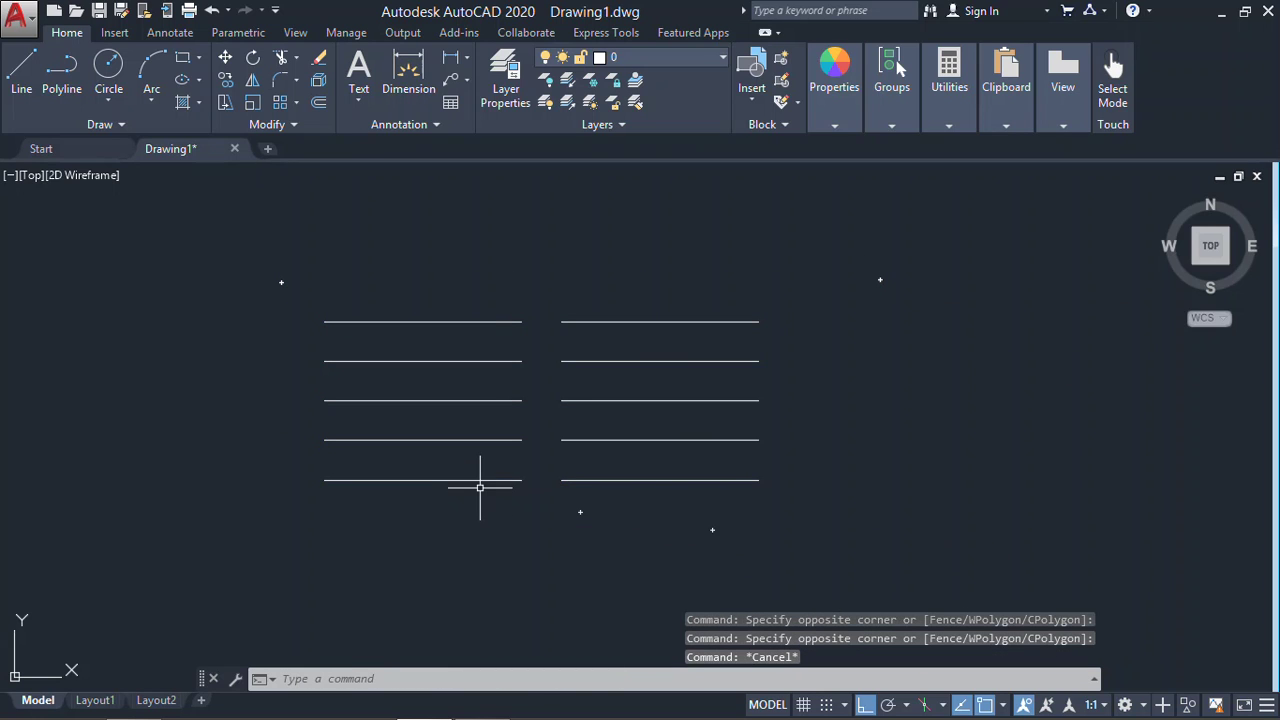
mouse_move(490, 468)
middle_mouse_down()
mouse_move(531, 451)
mouse_move(561, 483)
mouse_move(518, 414)
mouse_move(556, 418)
middle_mouse_up()
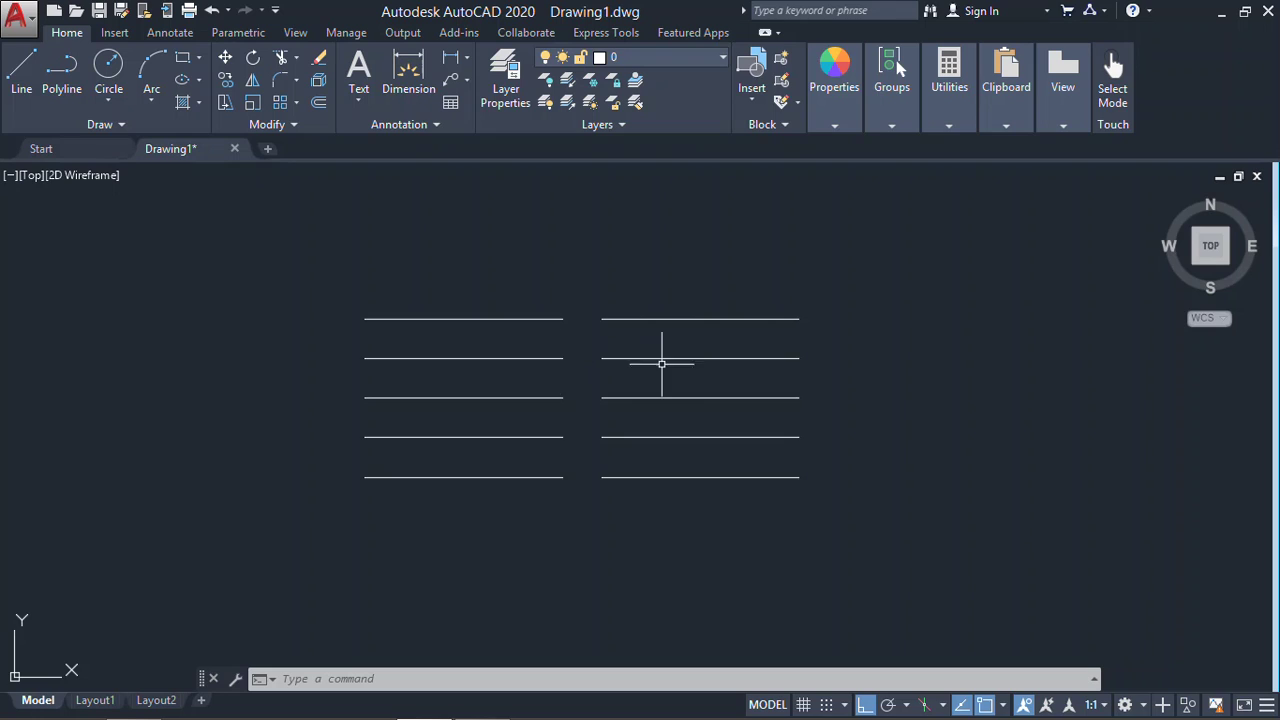
middle_click_drag(663, 360, 684, 375)
middle_click_drag(684, 430, 669, 427)
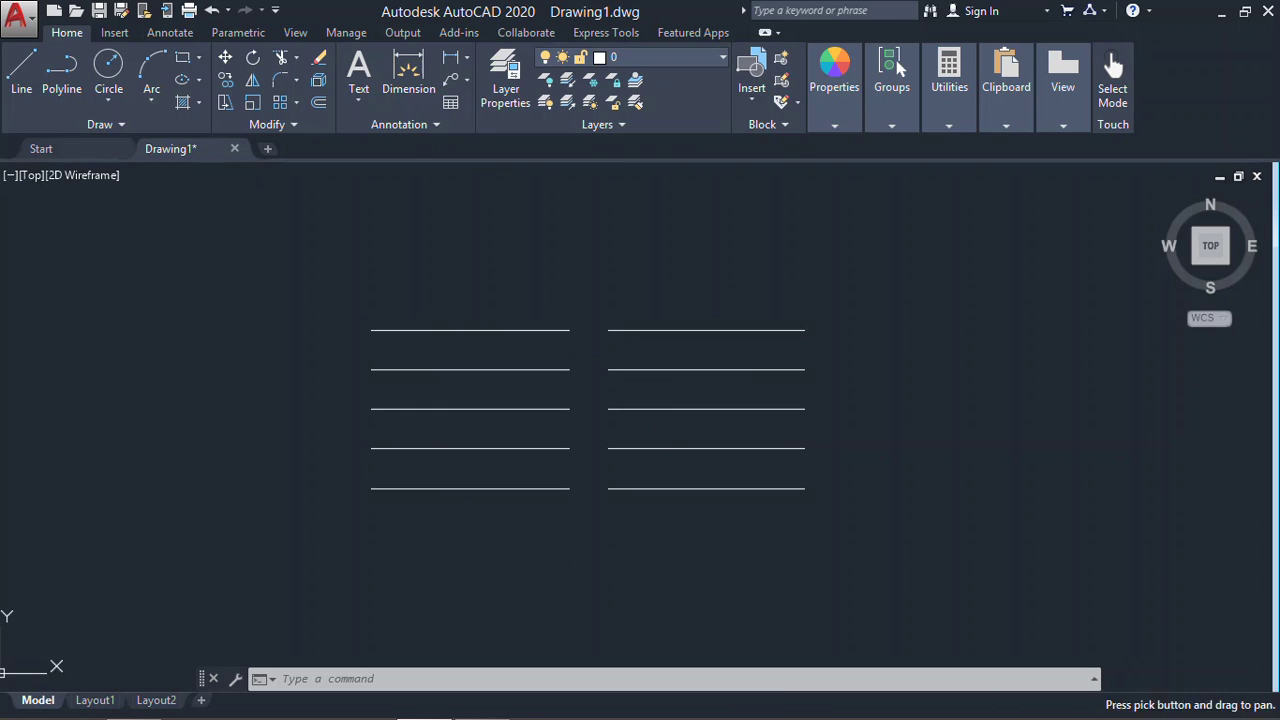
type("l")
key("Return")
key("Escape")
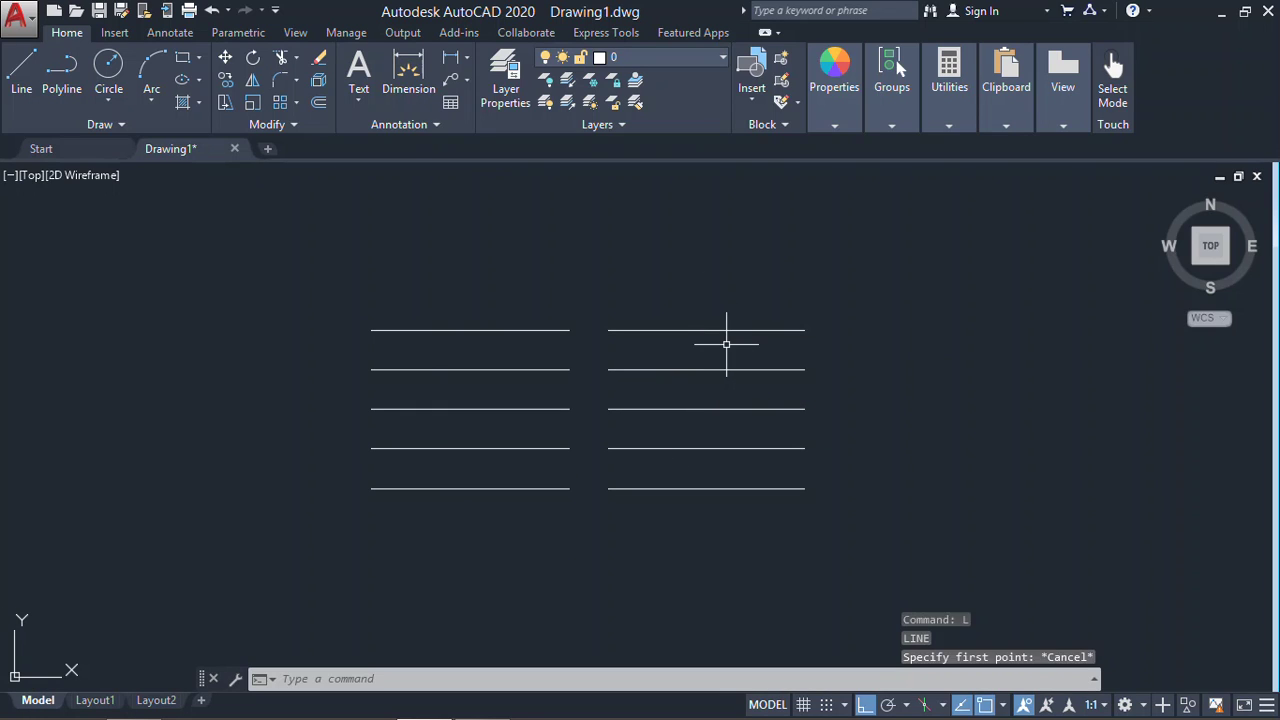
key("Escape")
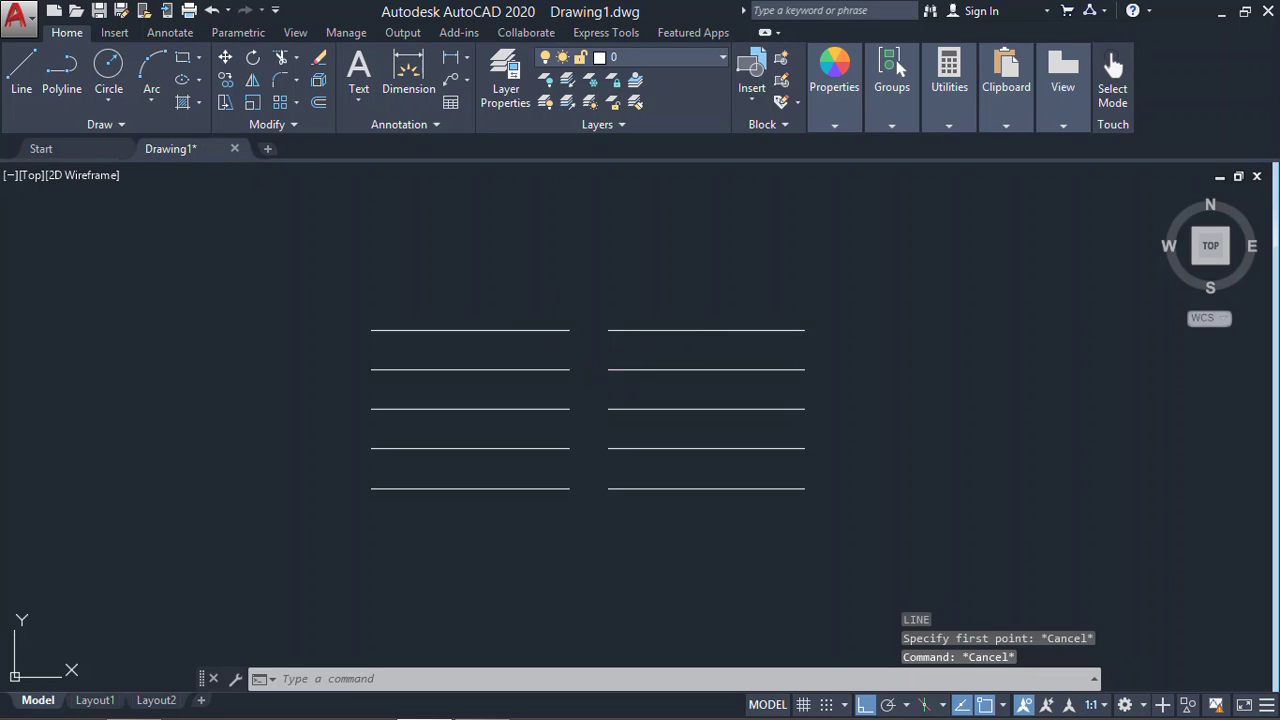
- Measure the gap between the facing endpoints of the two sets' top lines
type("di")
key("Return")
left_click(571, 334)
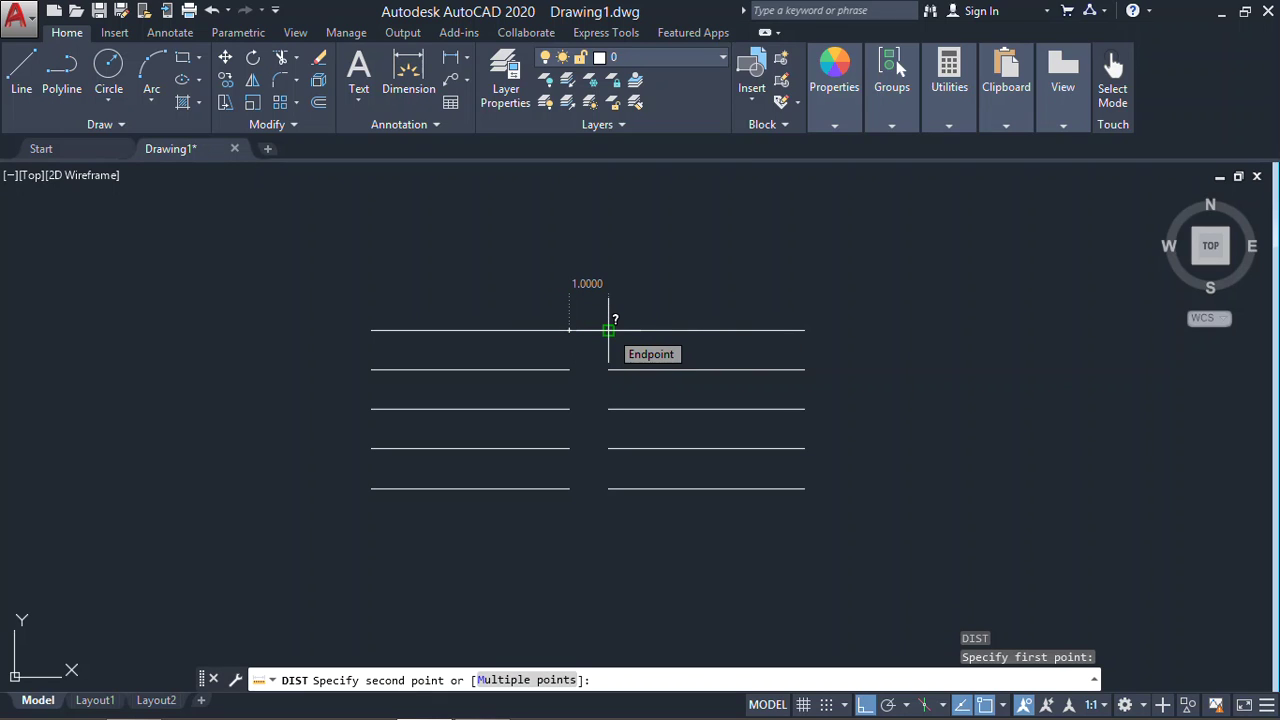
key("Escape")
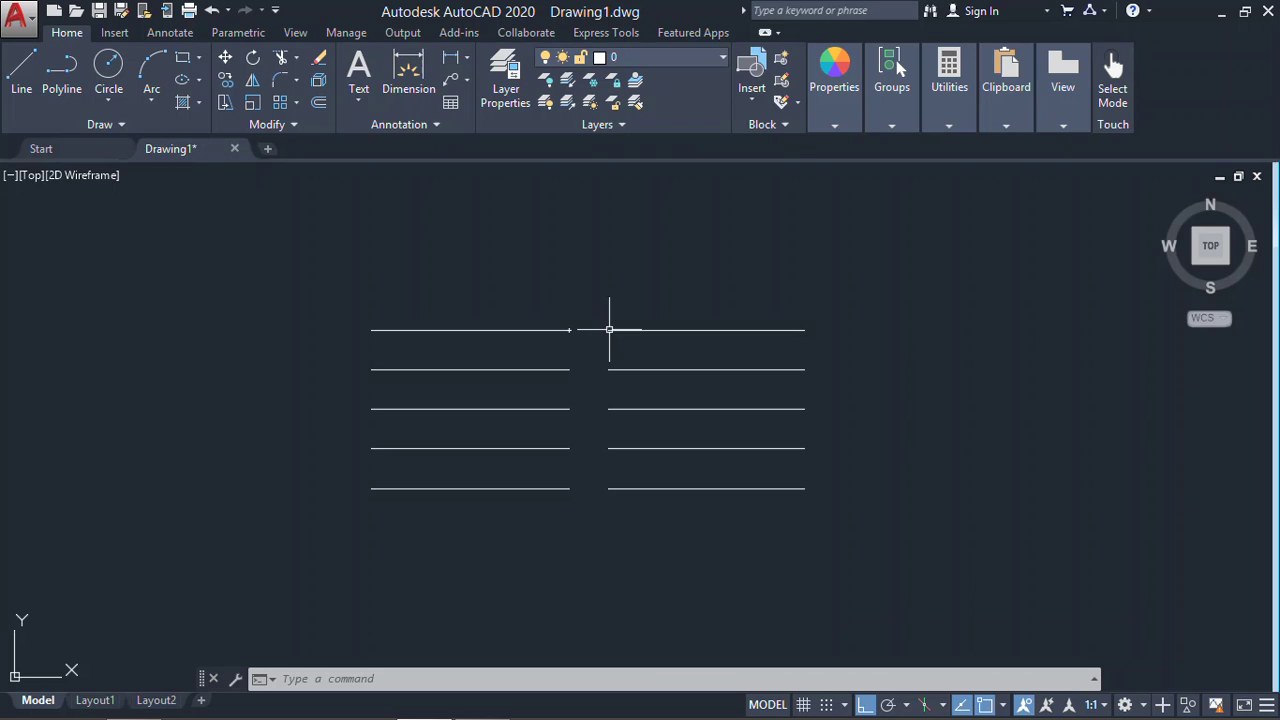
- Move the five right-hand lines 2 units to the right, using the bottom line's left endpoint as base point
type("M")
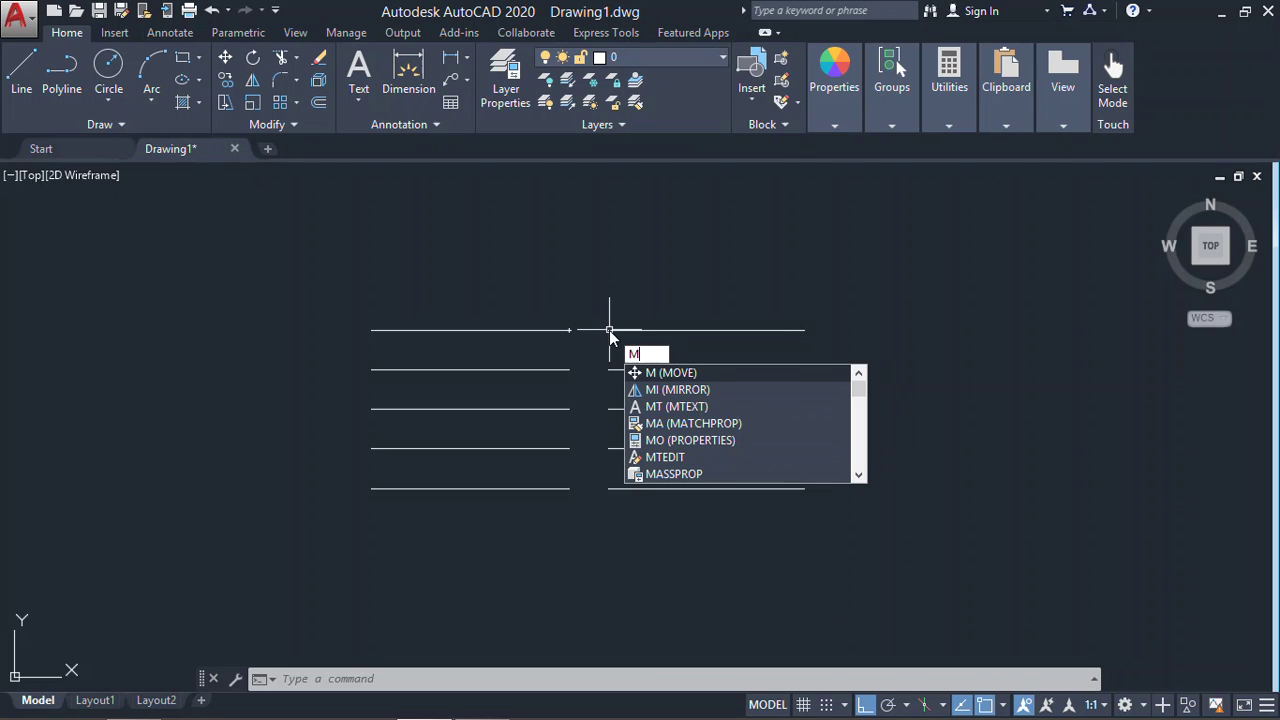
key("Return")
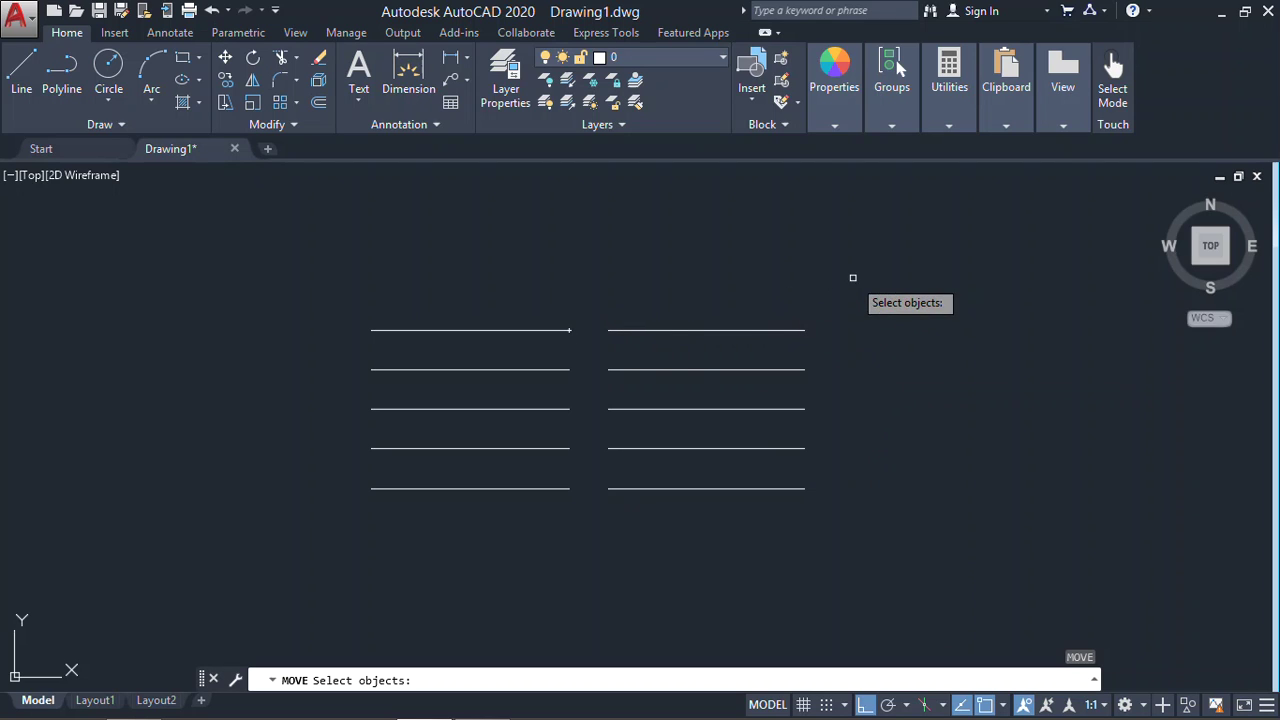
left_click(853, 278)
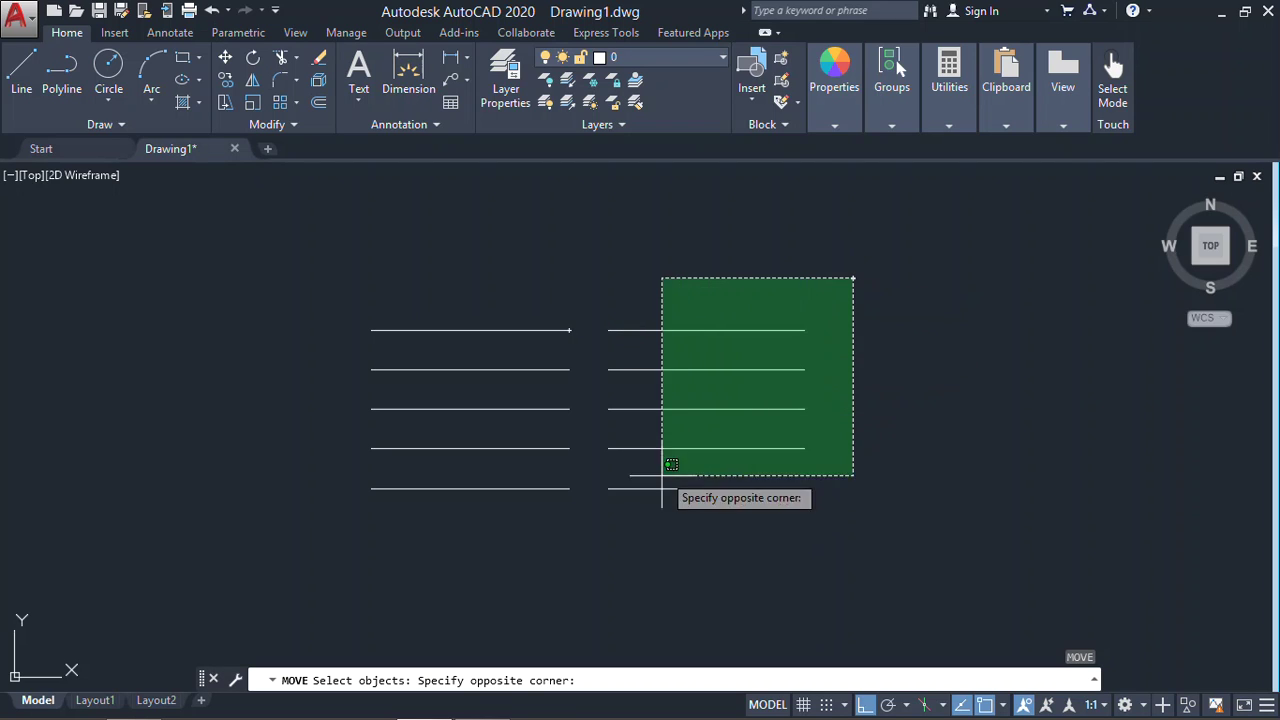
left_click(601, 525)
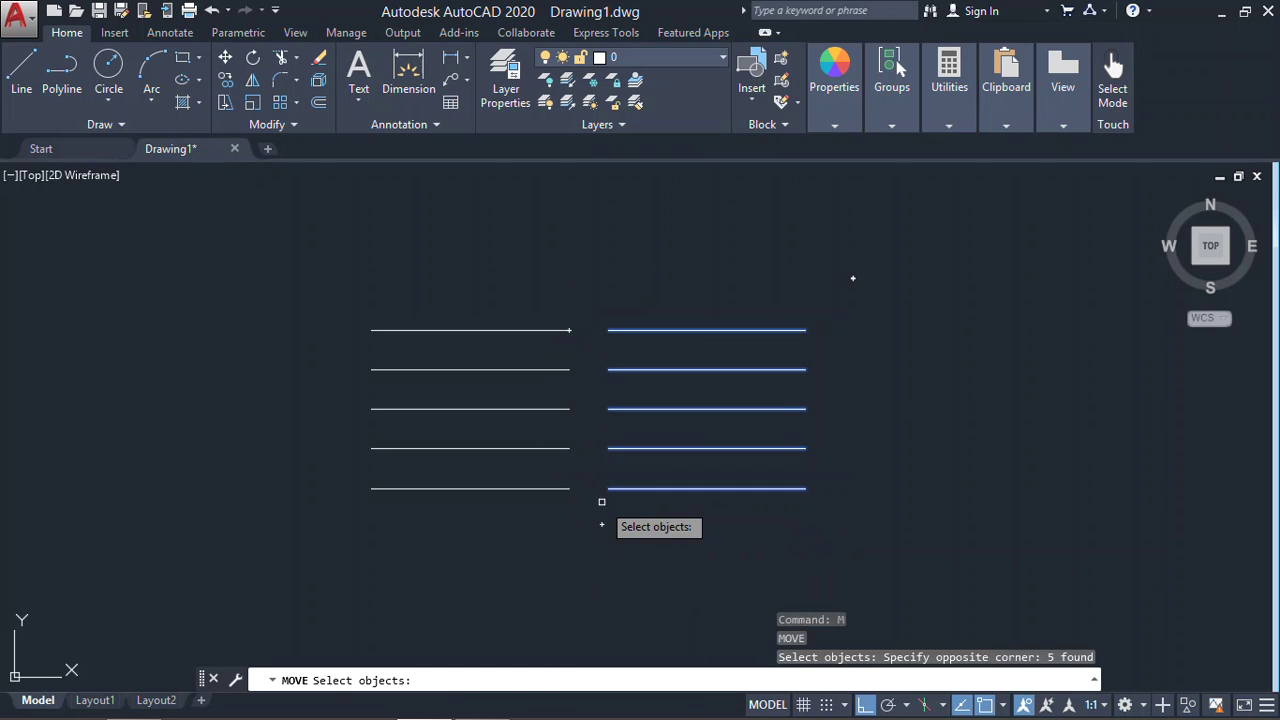
key("Return")
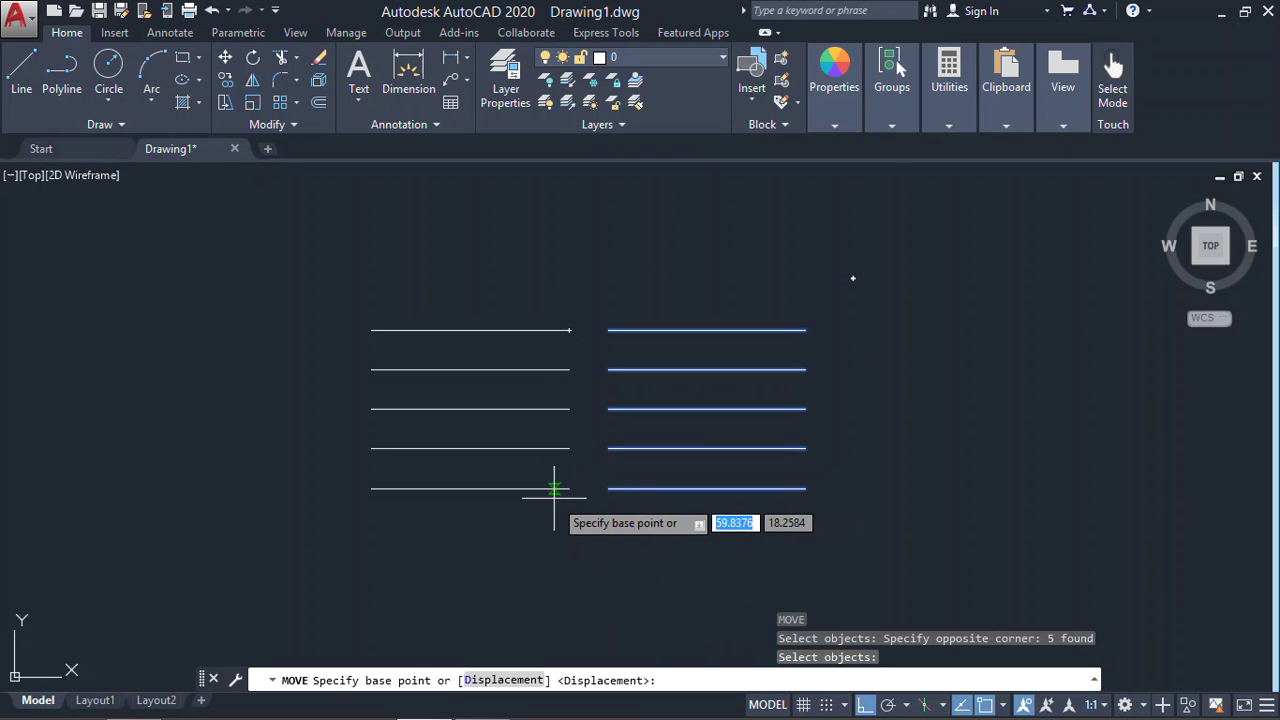
left_click(608, 488)
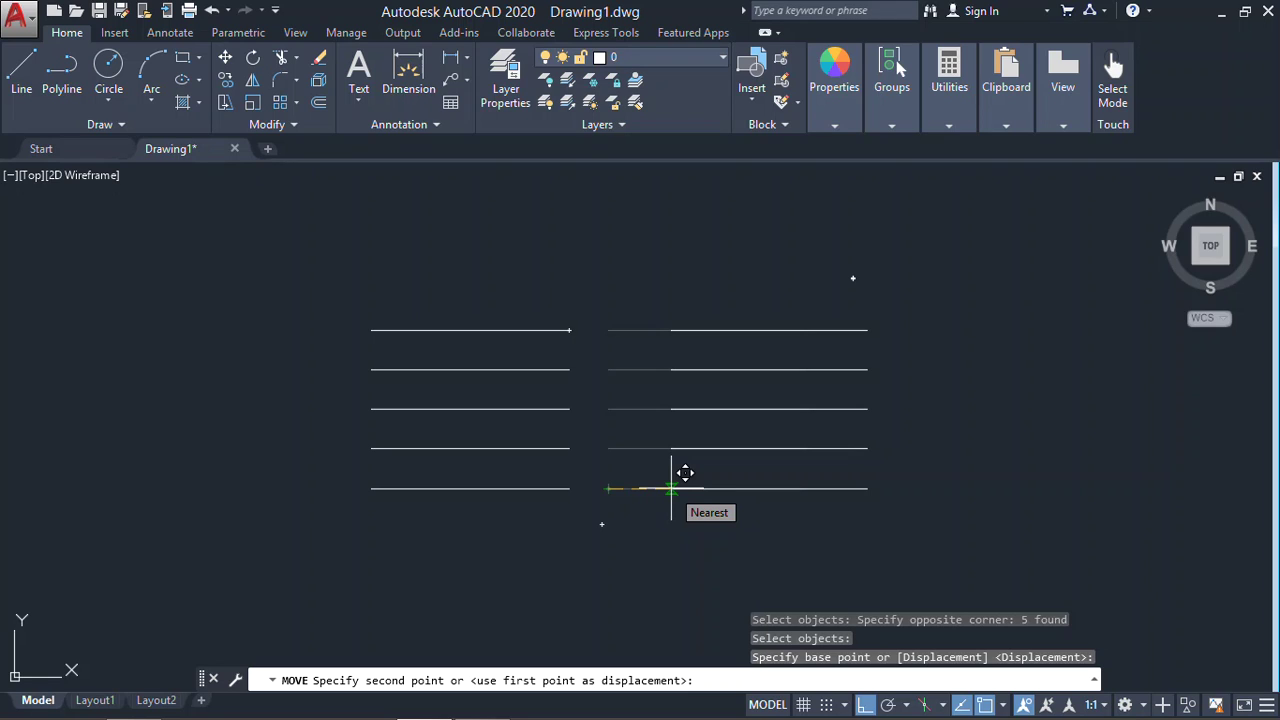
type("2")
key("Return")
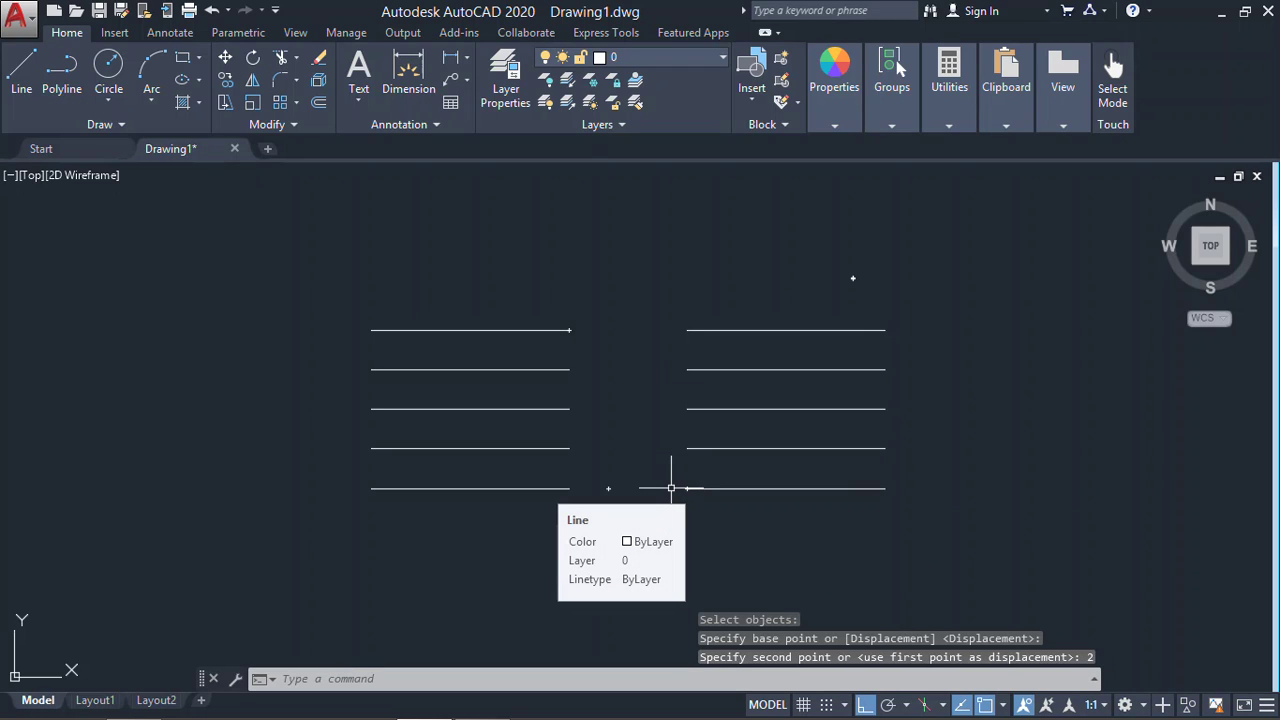
key("space")
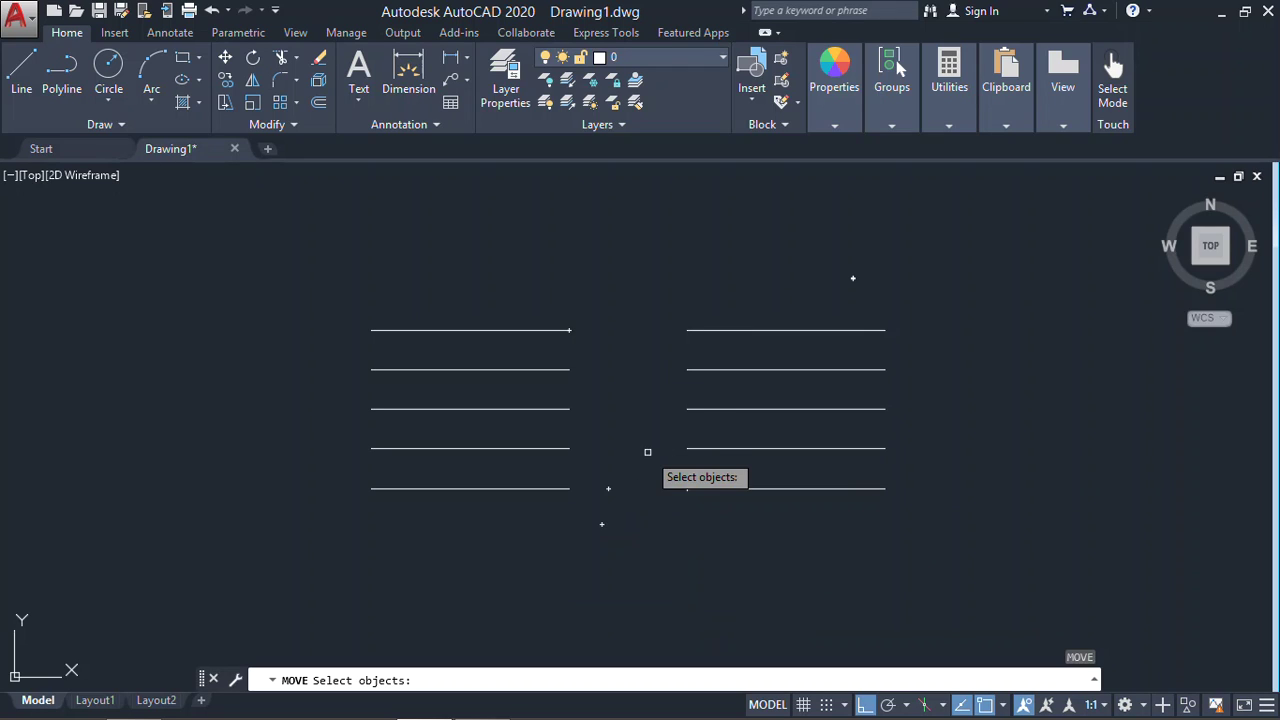
key("Escape")
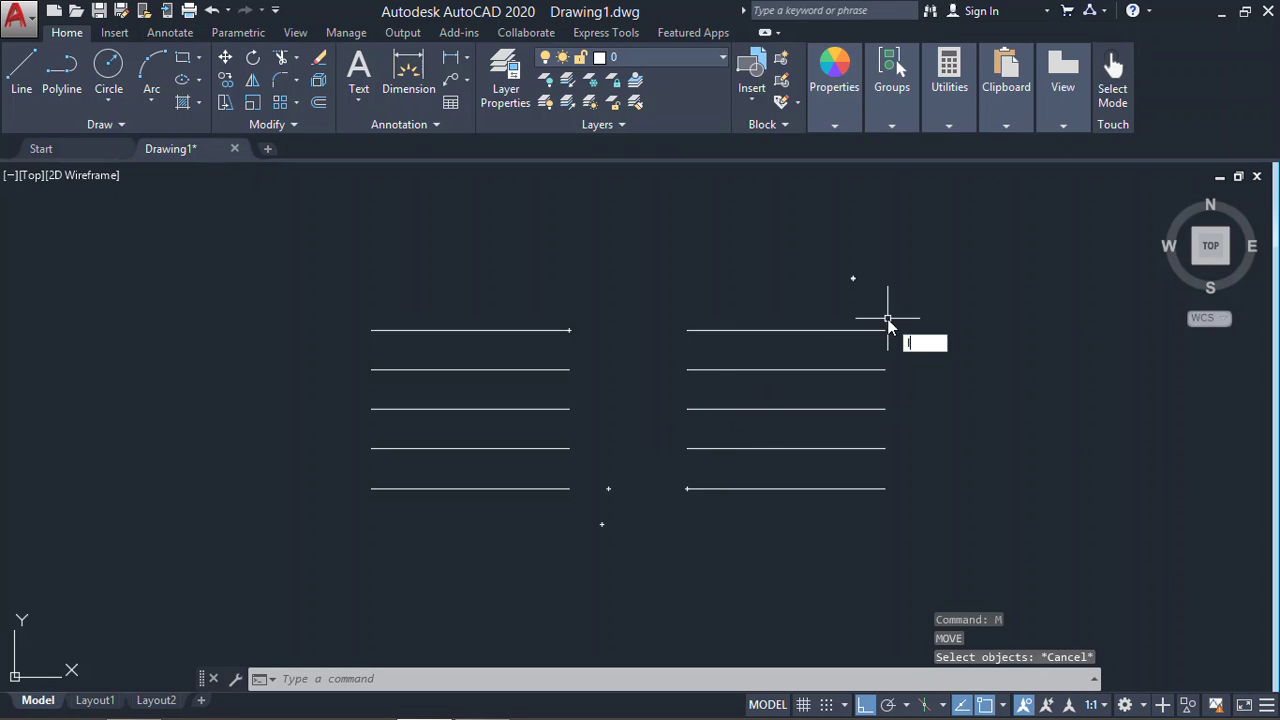
- Draw a vertical line just right of the right-hand set, extending above and below its horizontal lines
type("l")
key("space")
left_click(938, 275)
left_click(938, 538)
key("Escape")
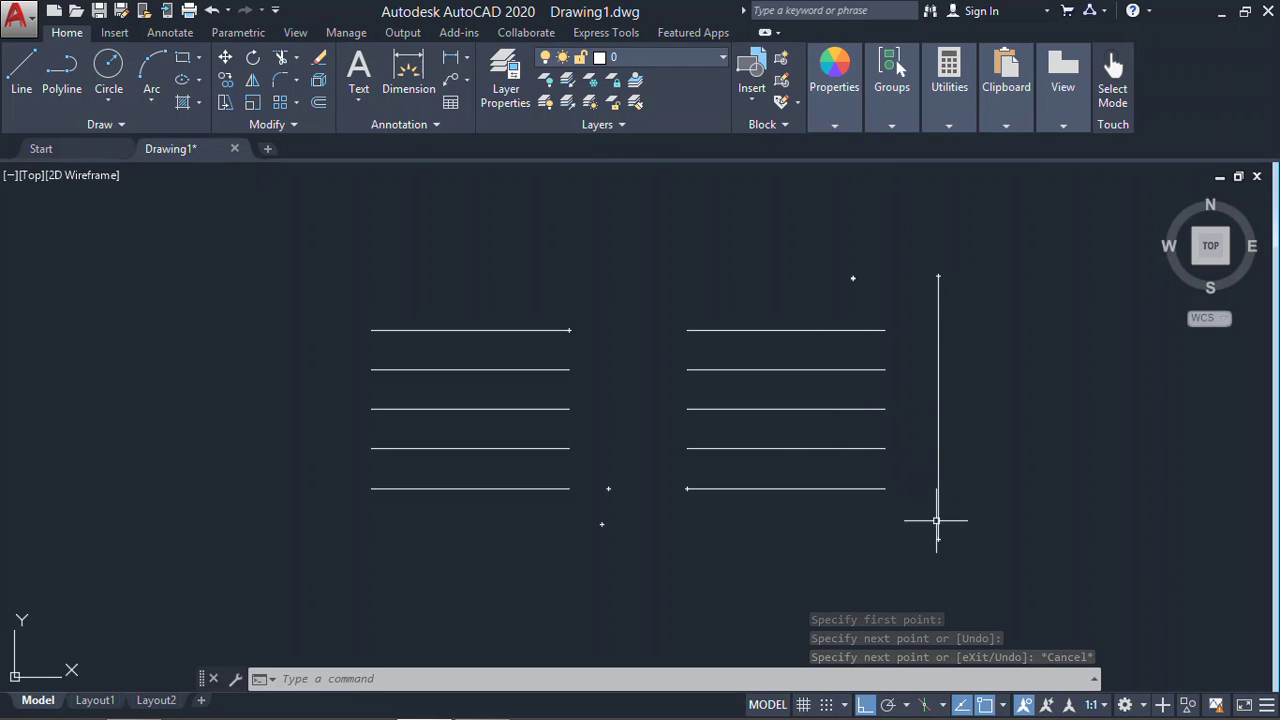
type("m")
key("space")
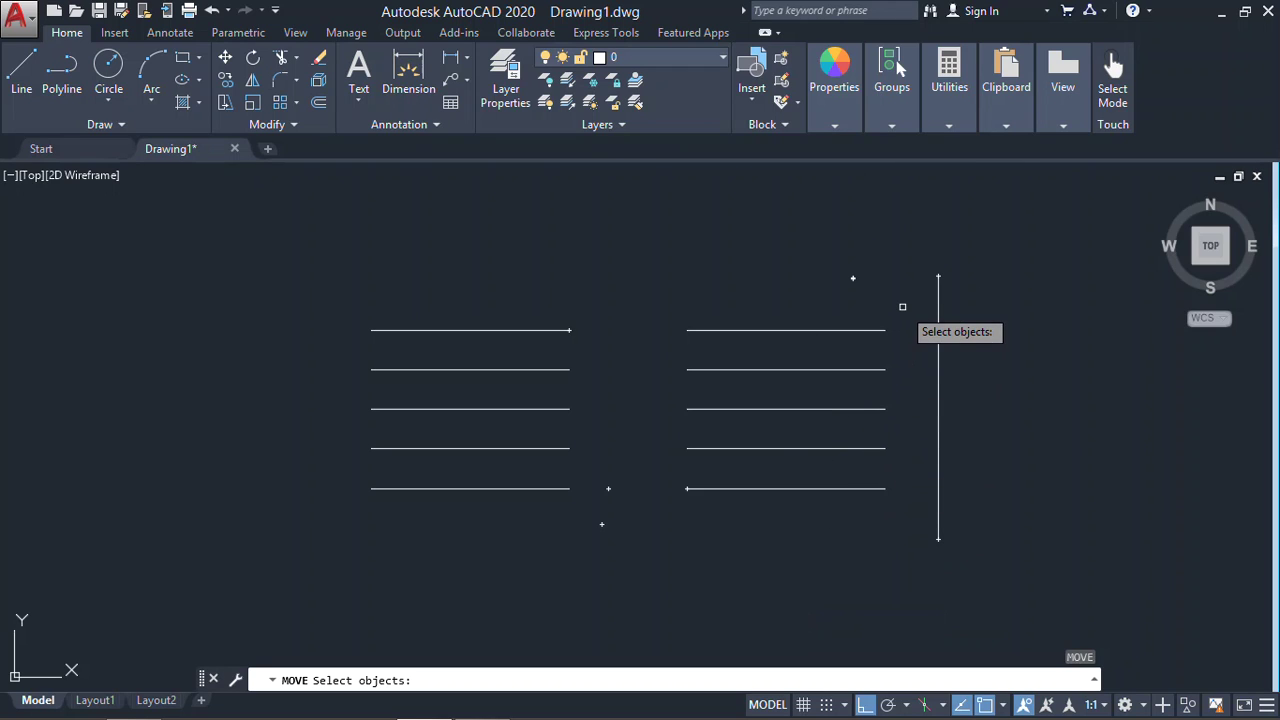
key("Escape")
- Move the right-hand set by its top right endpoint onto the vertical line, with object snap turned off
type("m")
key("space")
left_click(903, 306)
left_click(661, 540)
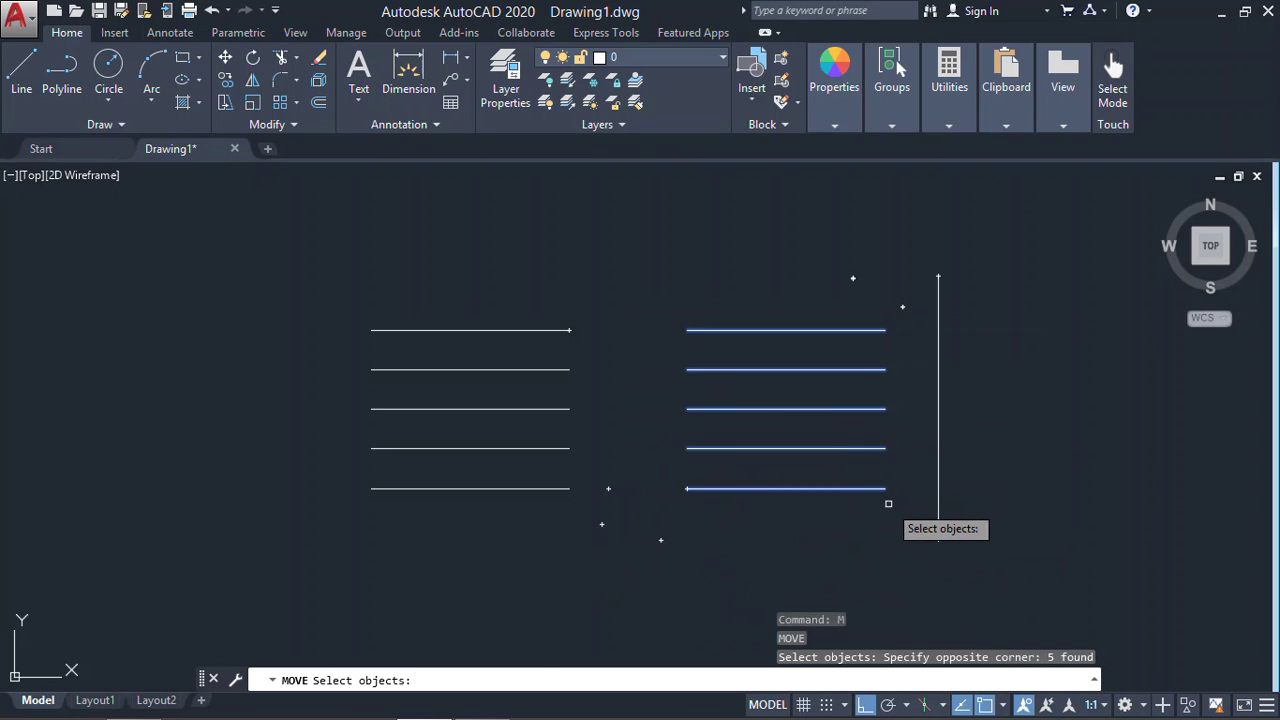
key("space")
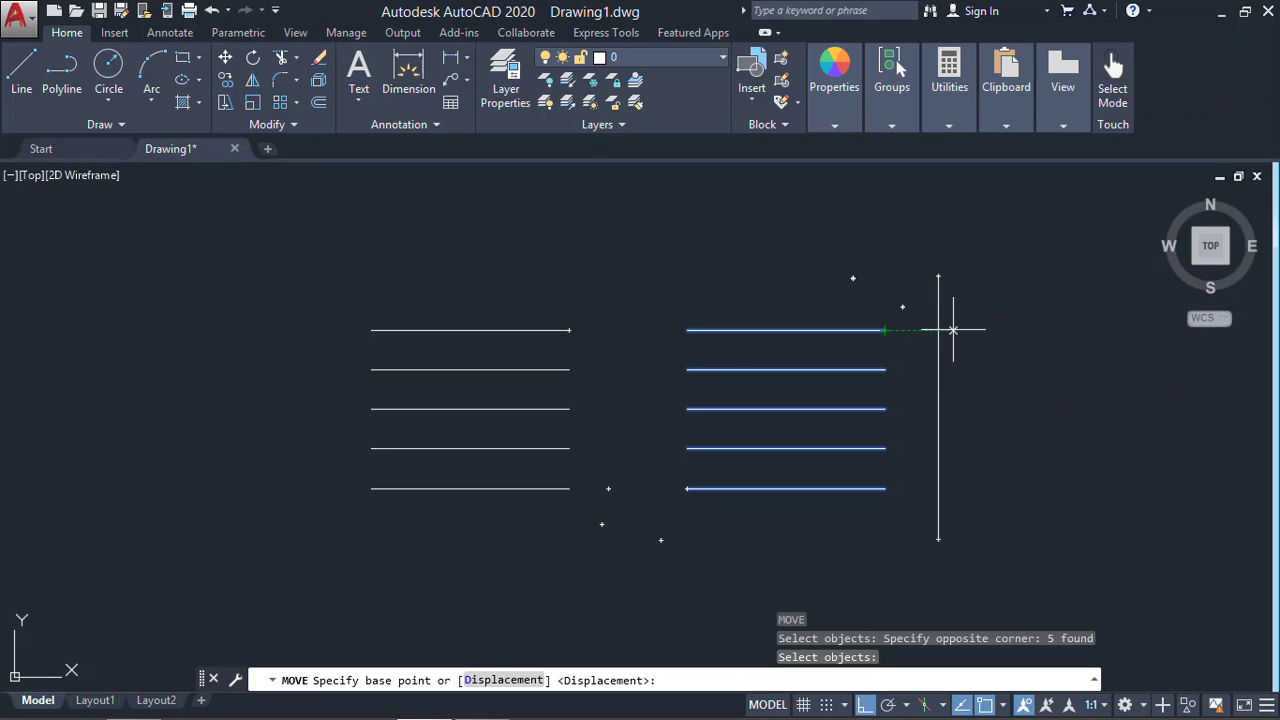
left_click(885, 330)
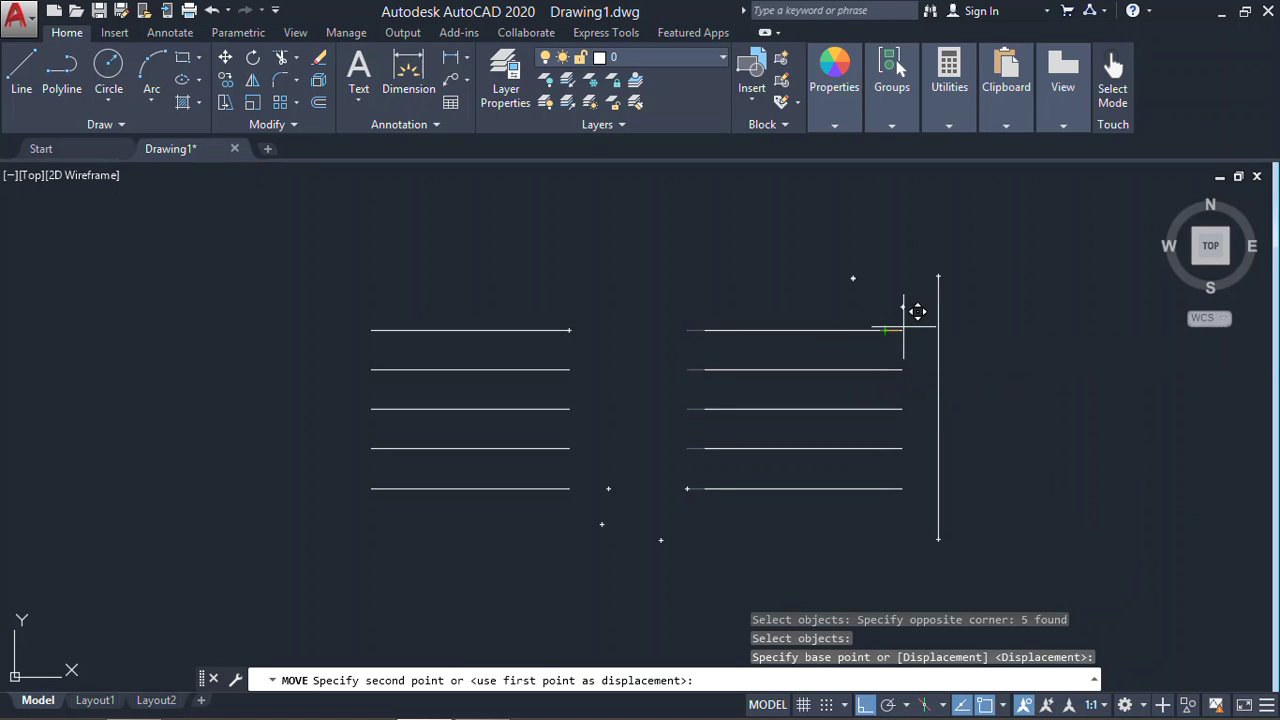
scroll(952, 315, "up", 6)
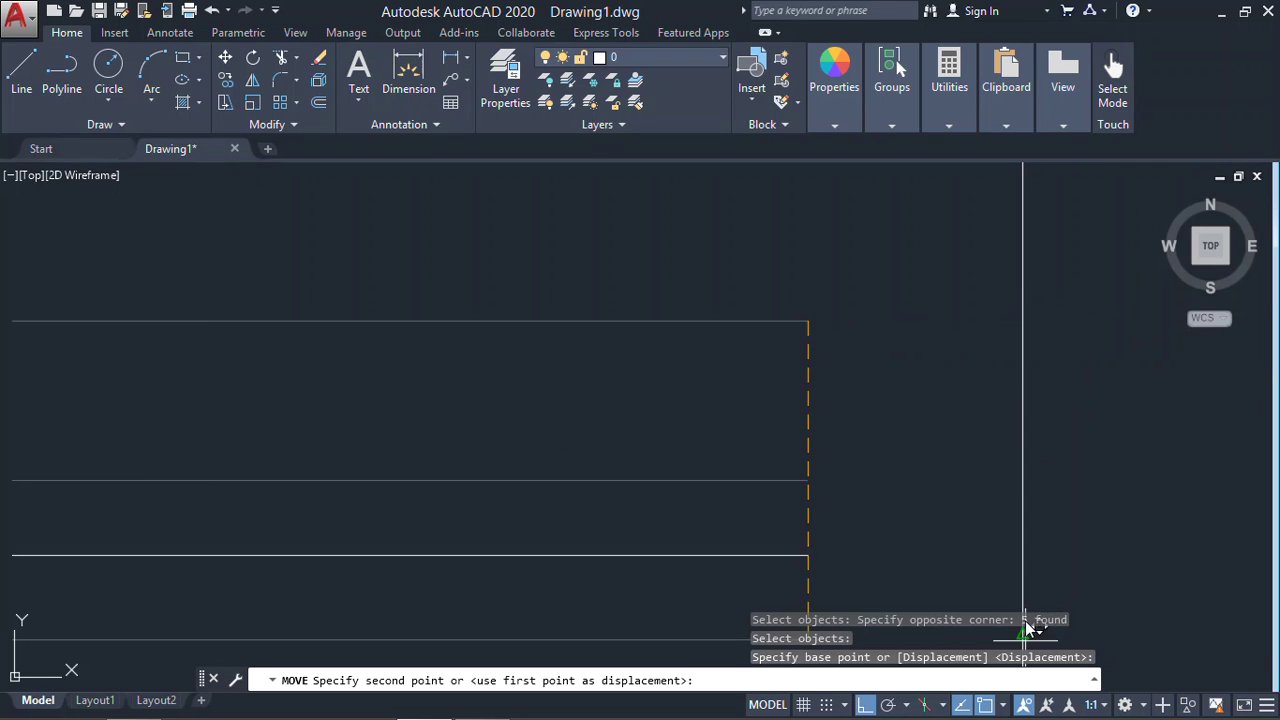
left_click(986, 705)
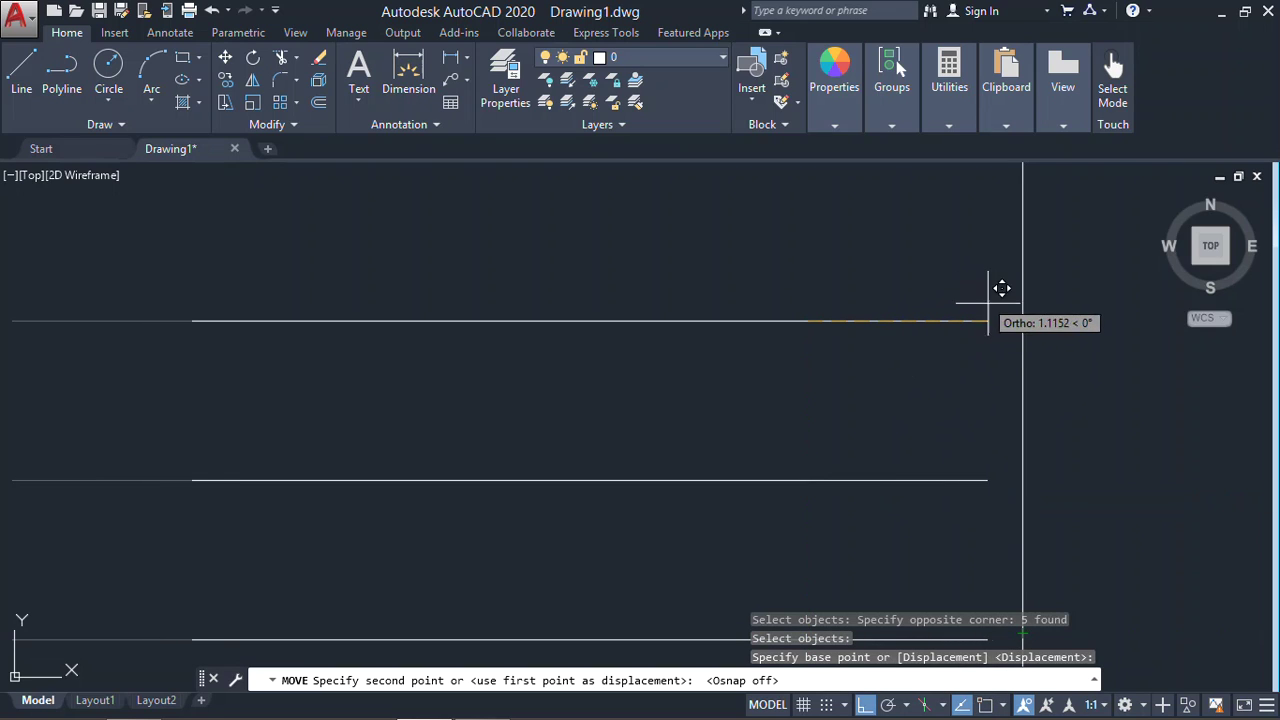
left_click(1022, 320)
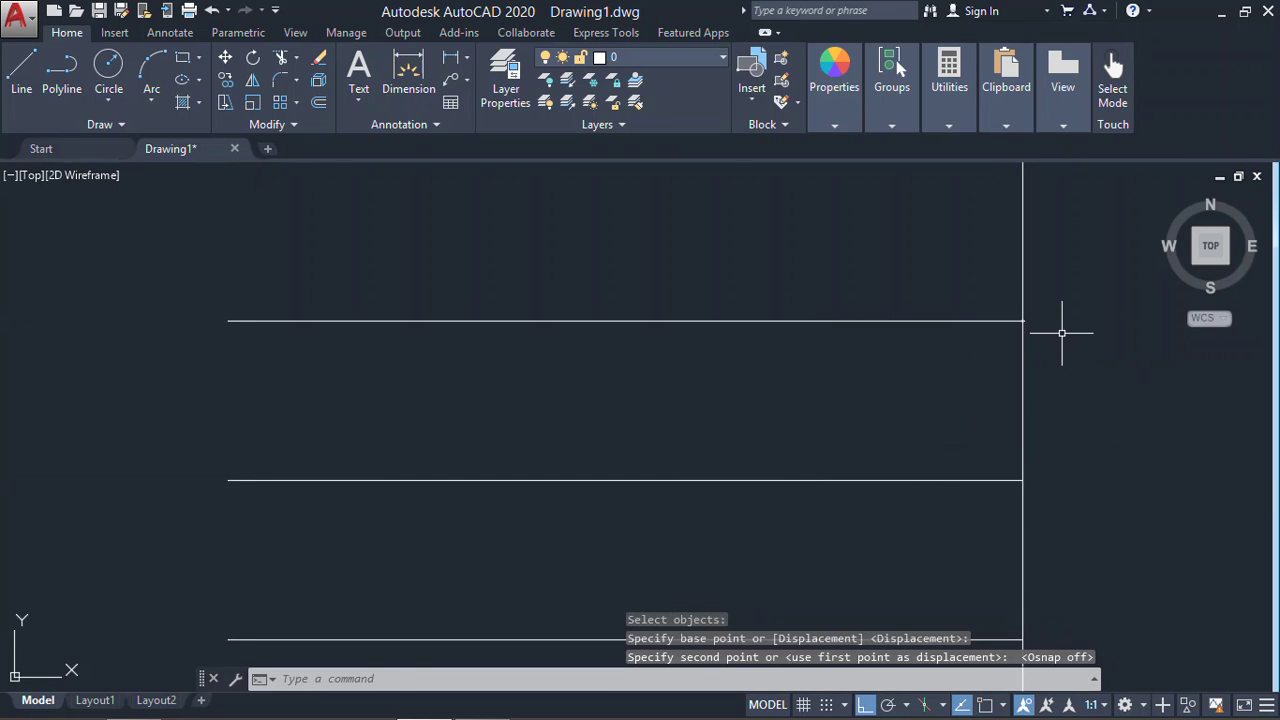
scroll(1062, 332, "down", 6)
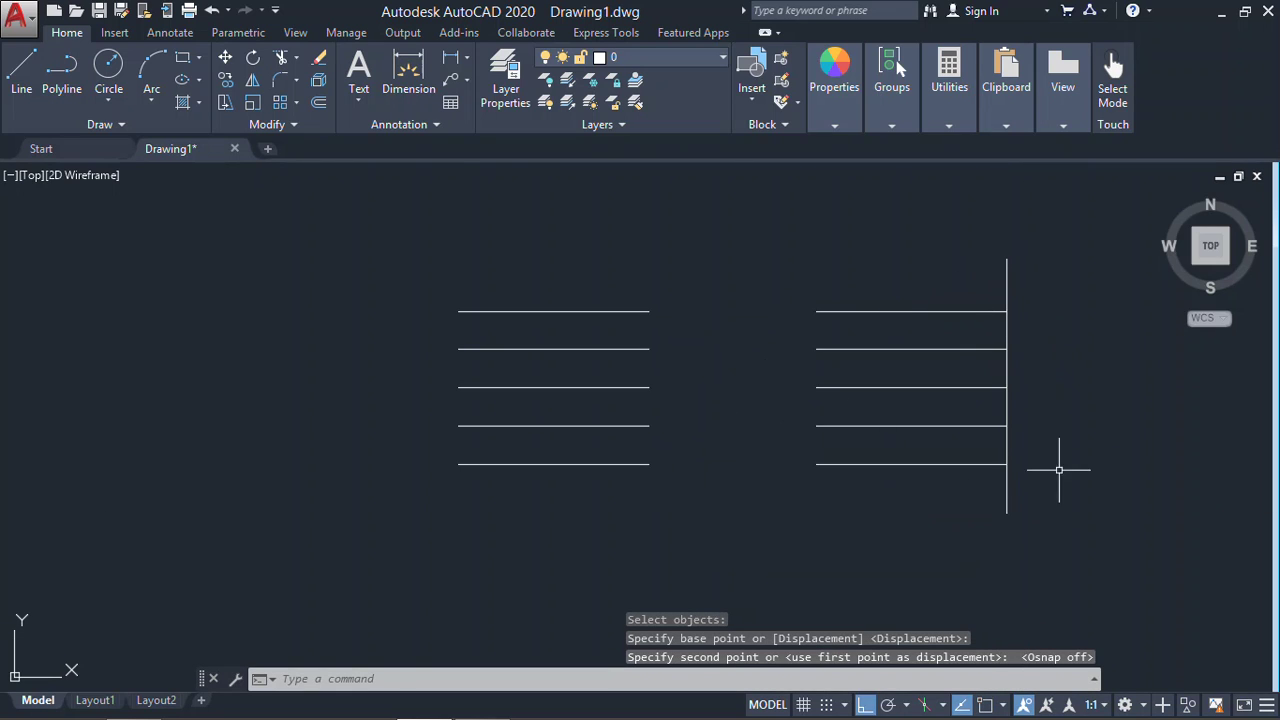
- Delete the vertical line at the right ends of the right-hand set
left_click(914, 285)
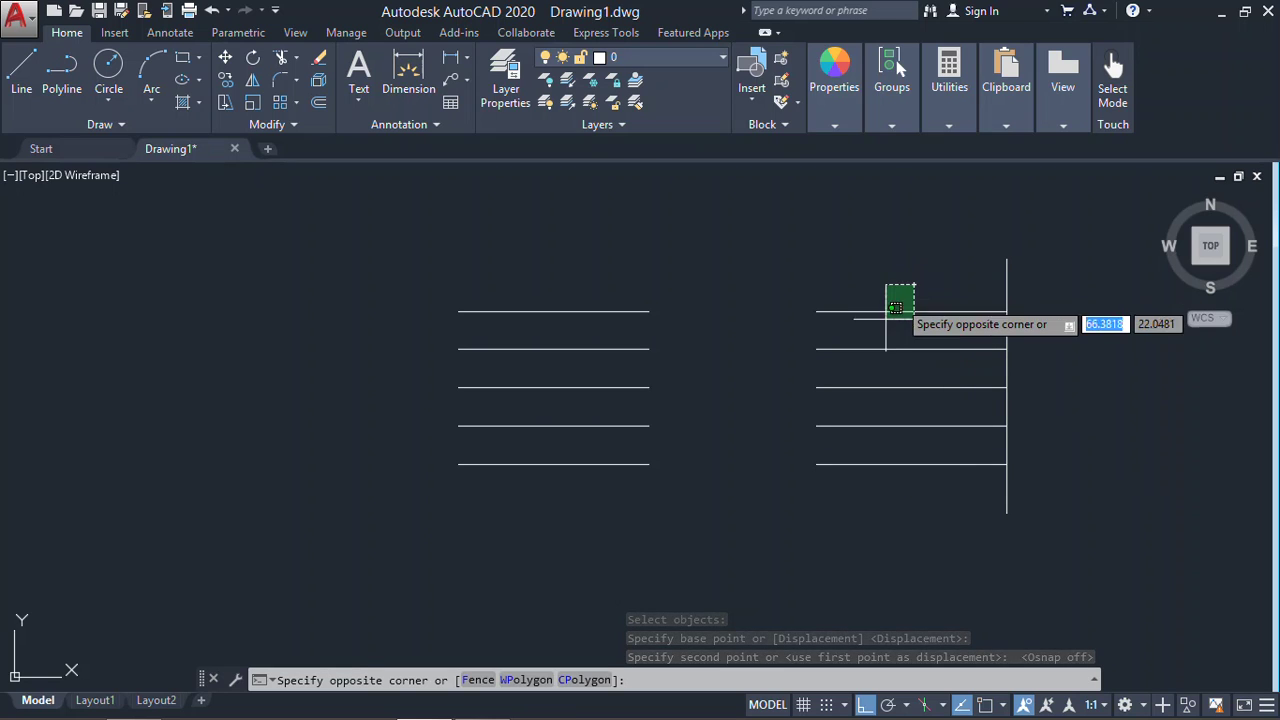
key("Escape")
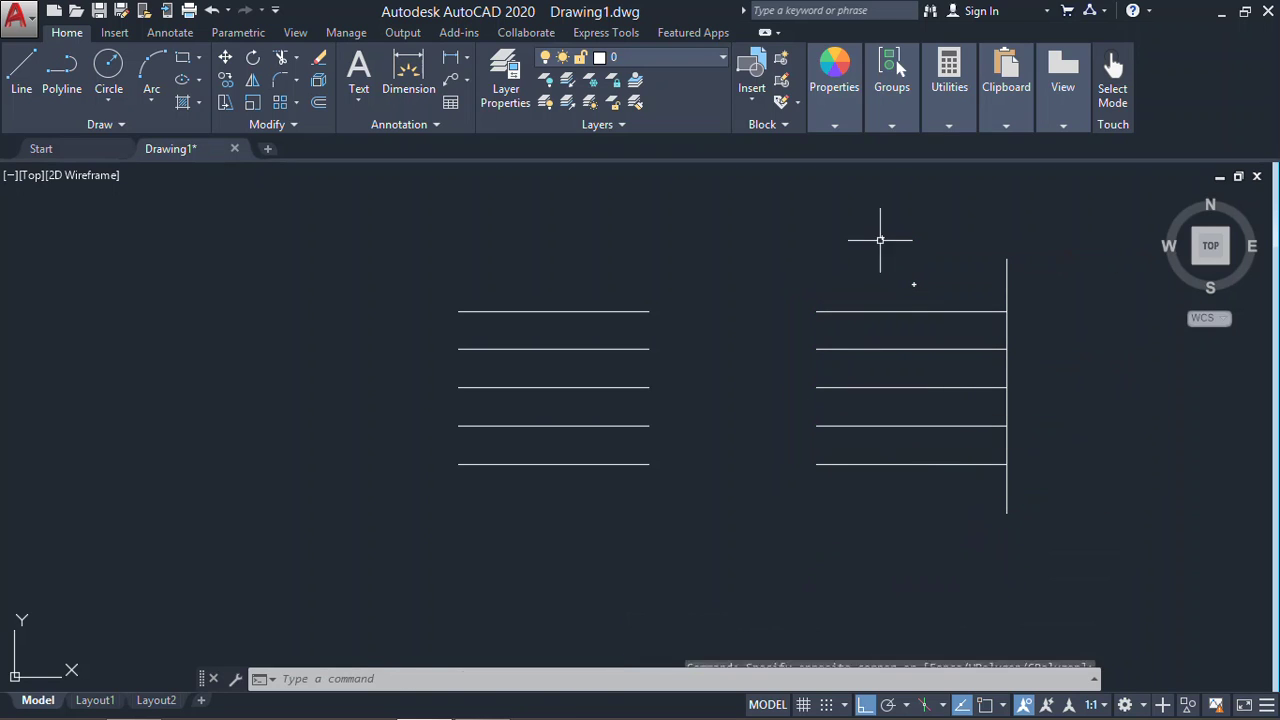
left_click(1052, 258)
left_click(905, 256)
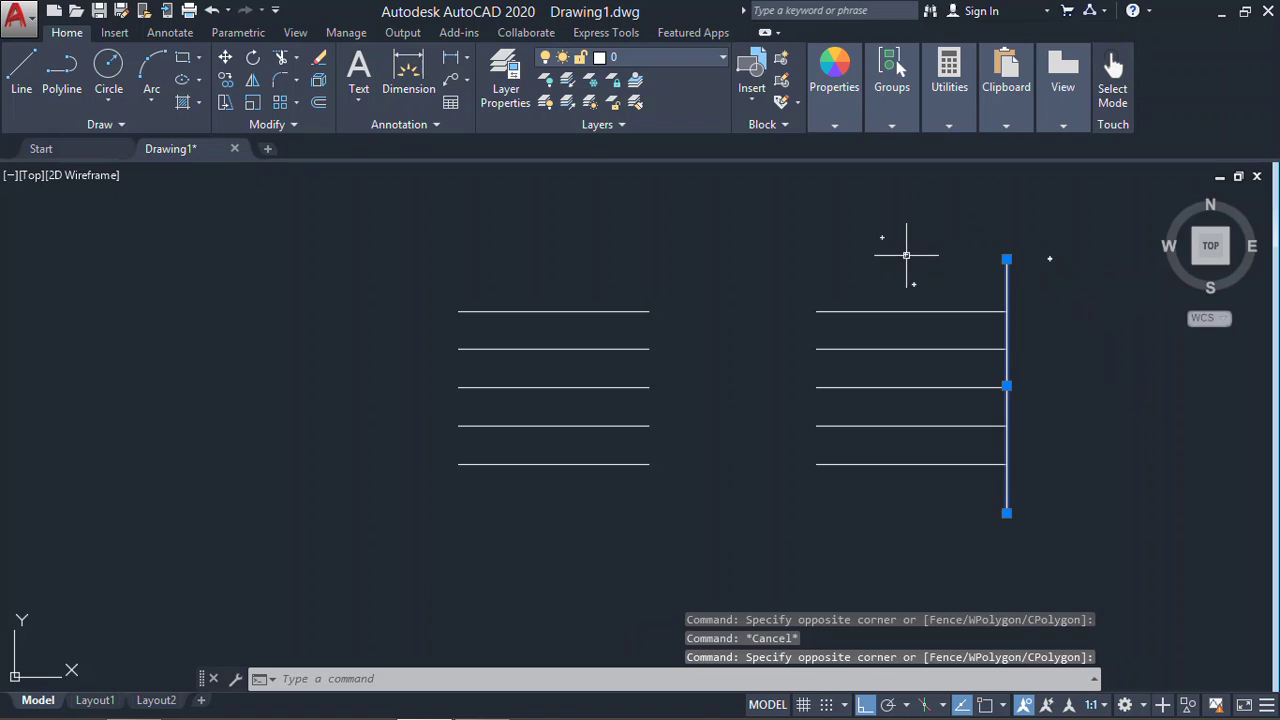
key("Delete")
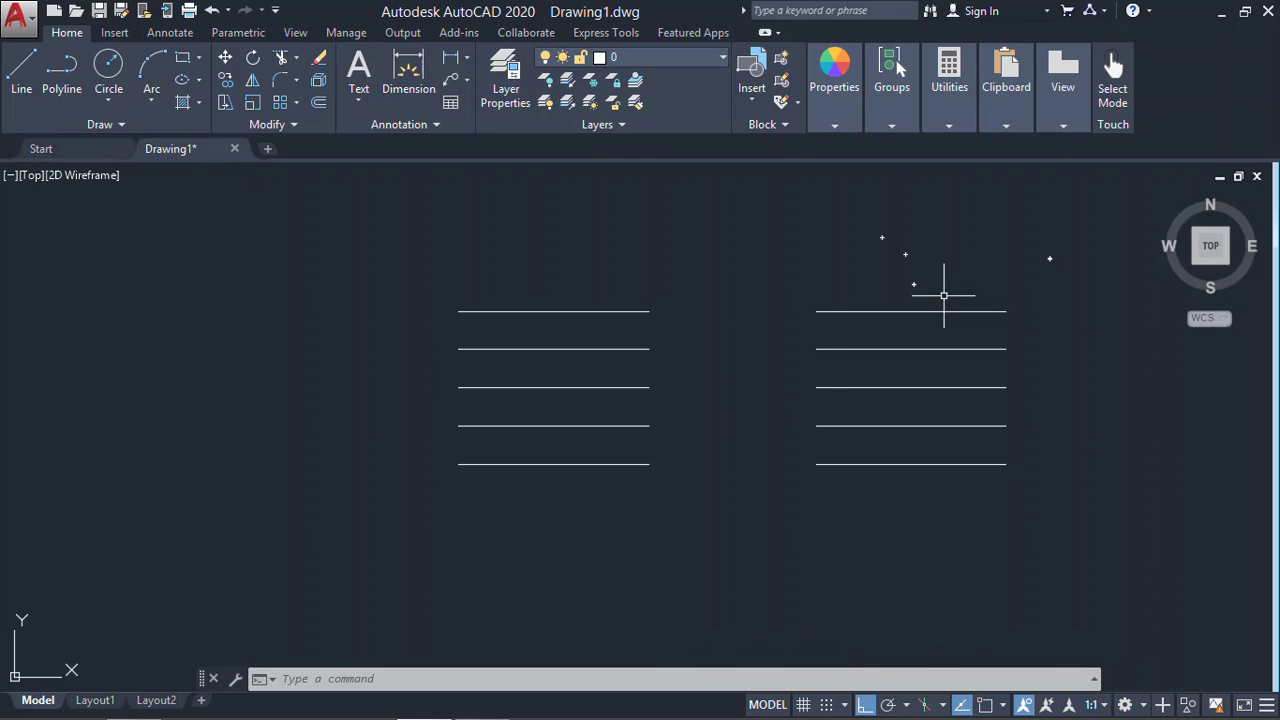
key("Escape")
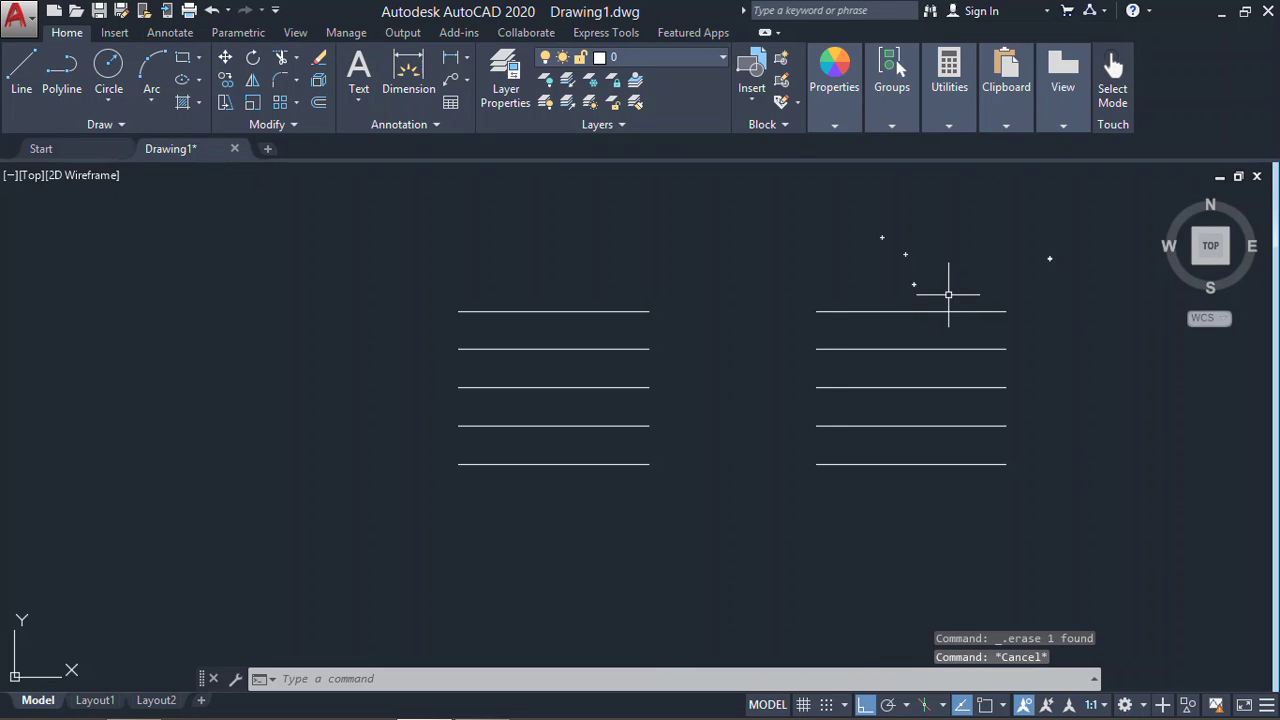
- Draw a vertical line crossing all five right-hand lines, nearer their right ends
key("l")
key("Return")
left_click(956, 235)
left_click(956, 515)
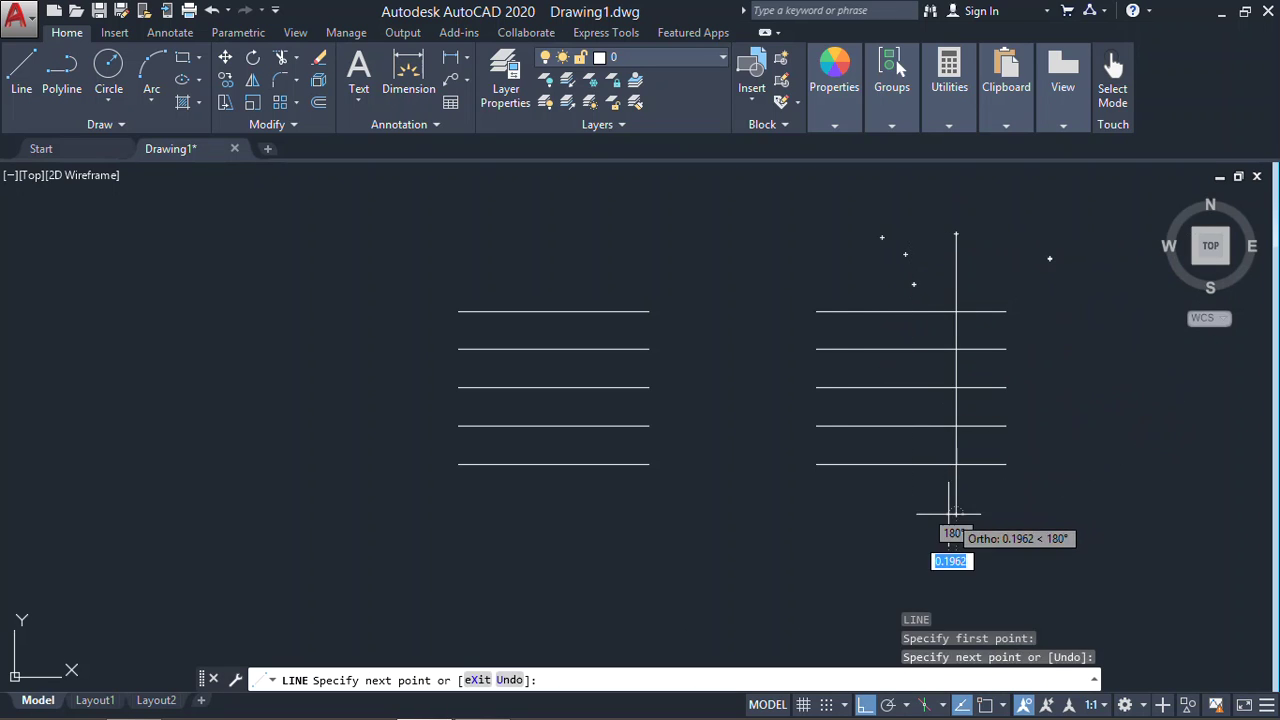
key("Return")
left_click(893, 247)
key("Escape")
key("Escape")
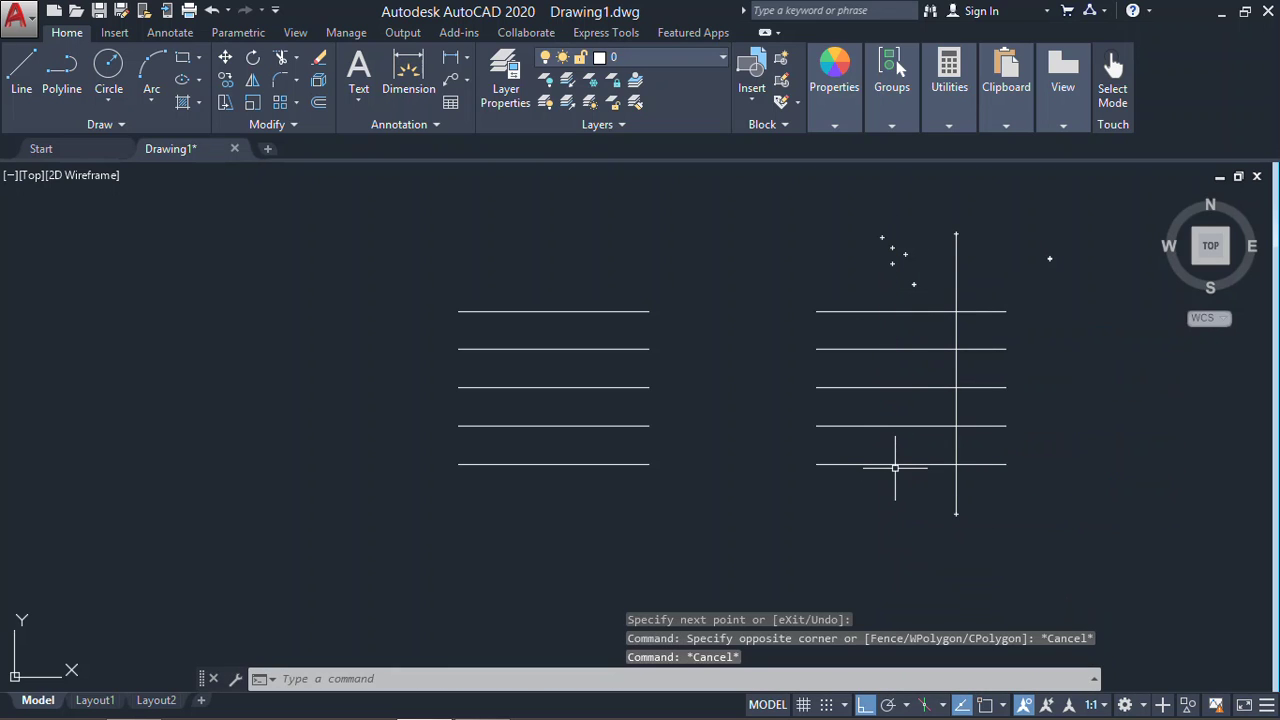
- Draw a second vertical line about 6.9 units long across all five right-hand lines, nearer their left ends
key("l")
key("Return")
left_click(864, 244)
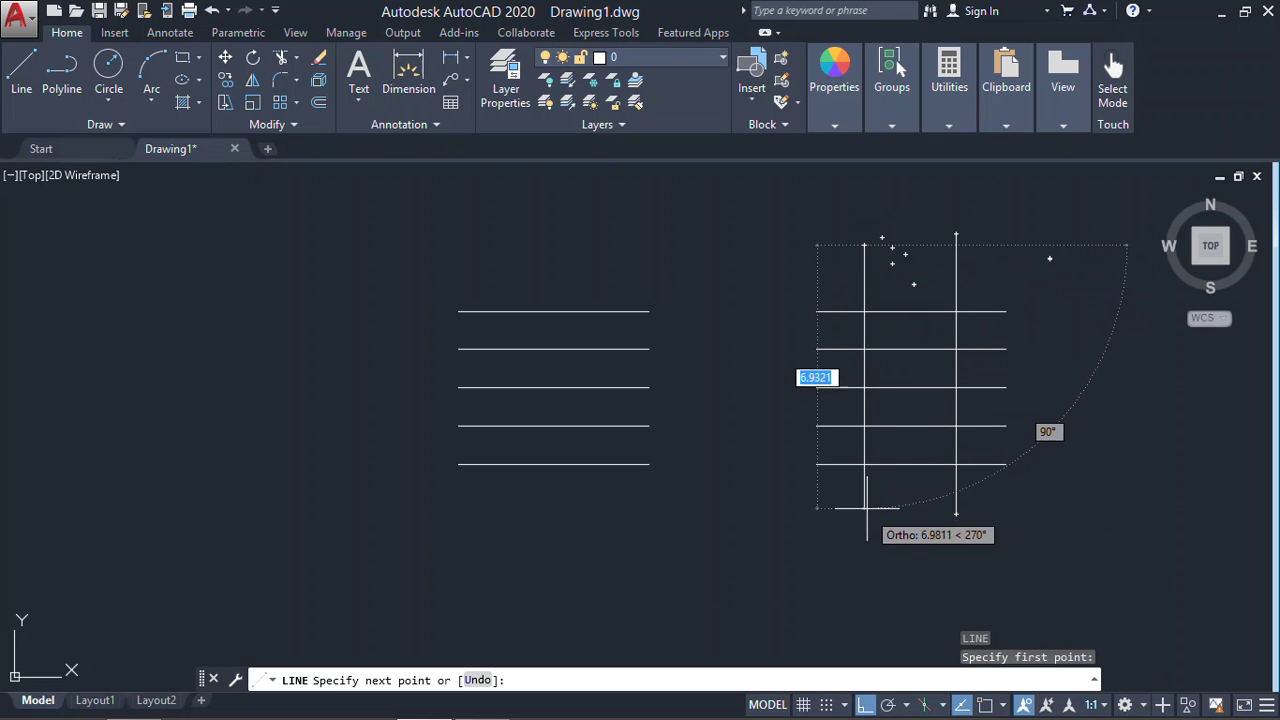
left_click(864, 505)
key("Return")
key("Escape")
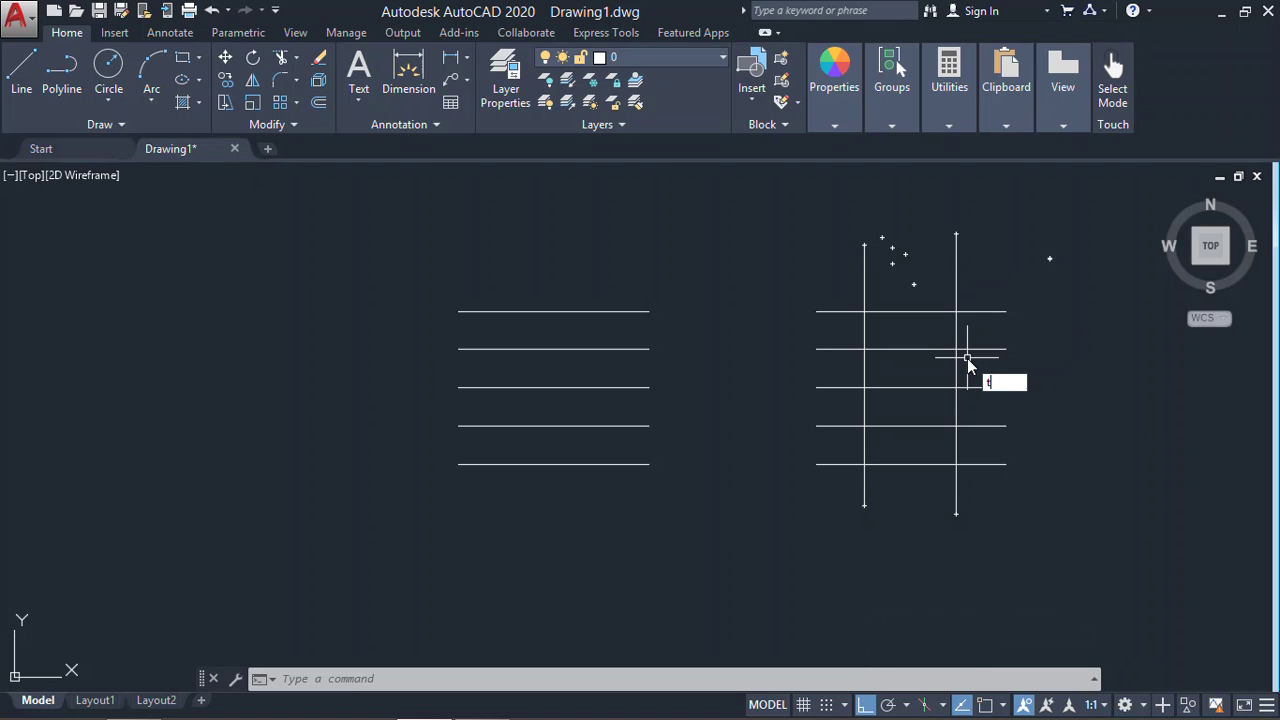
key("Escape")
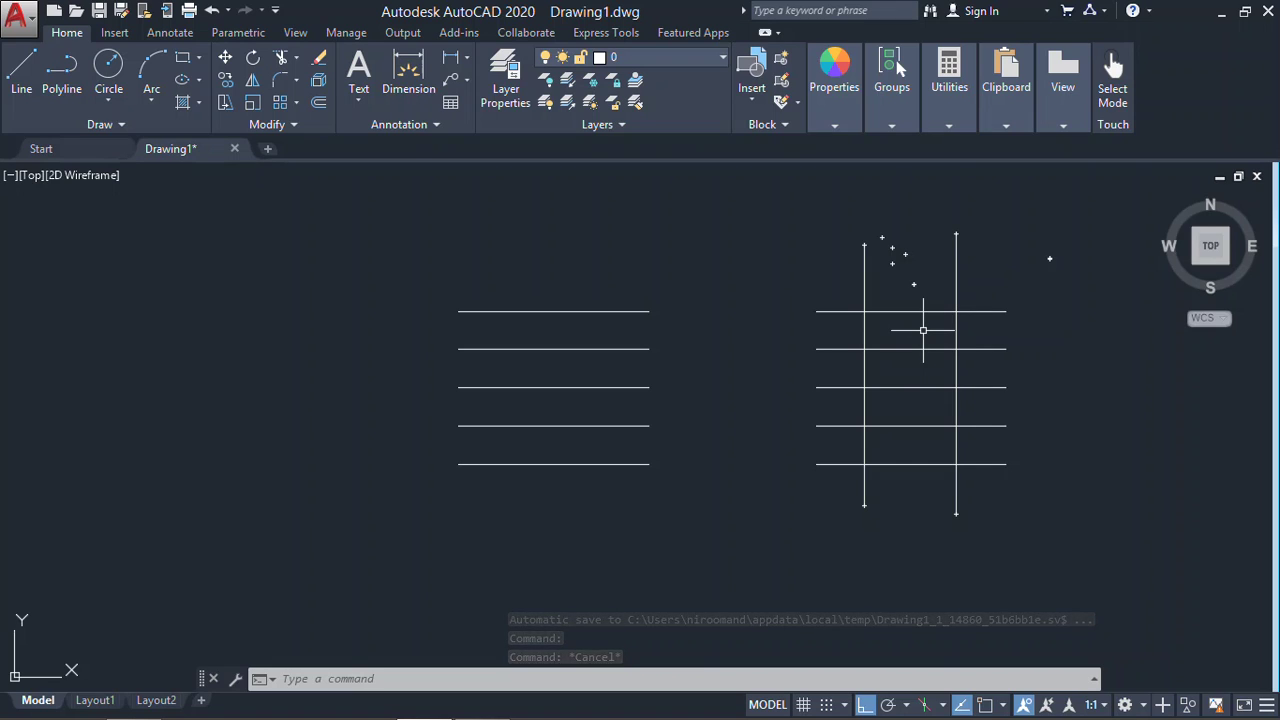
type("T")
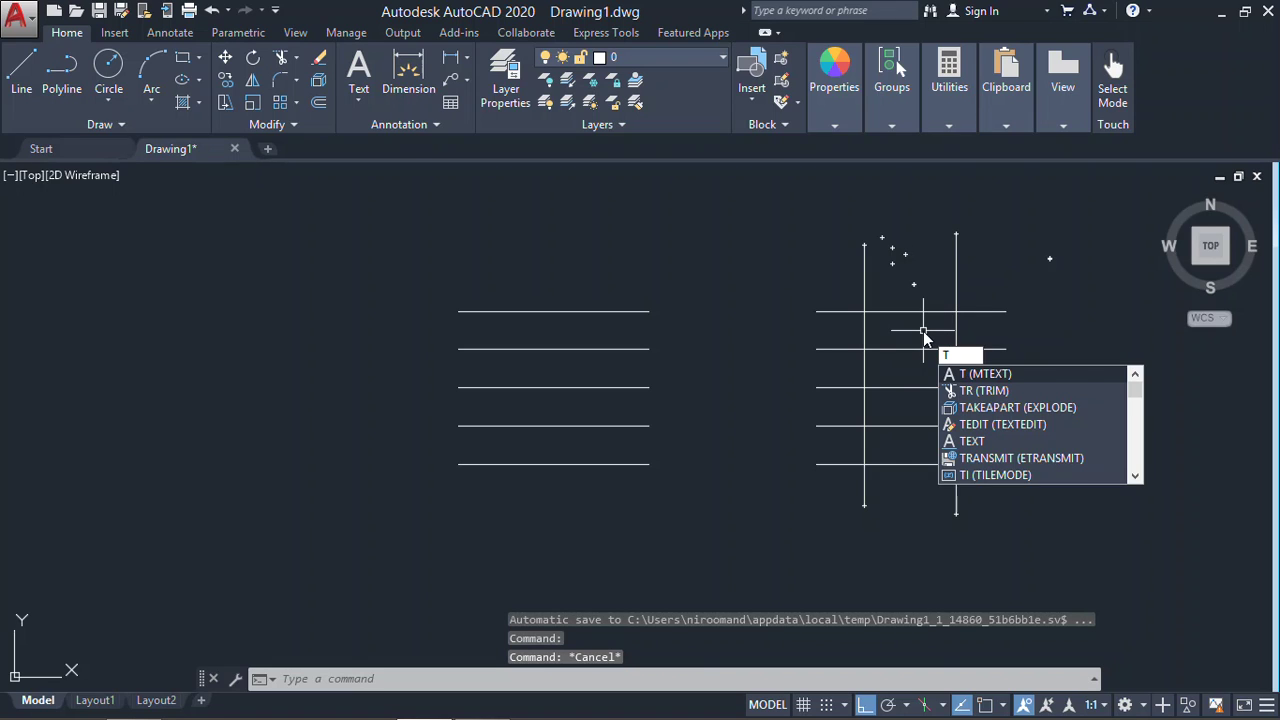
type("E")
key("Escape")
key("Escape")
type("T")
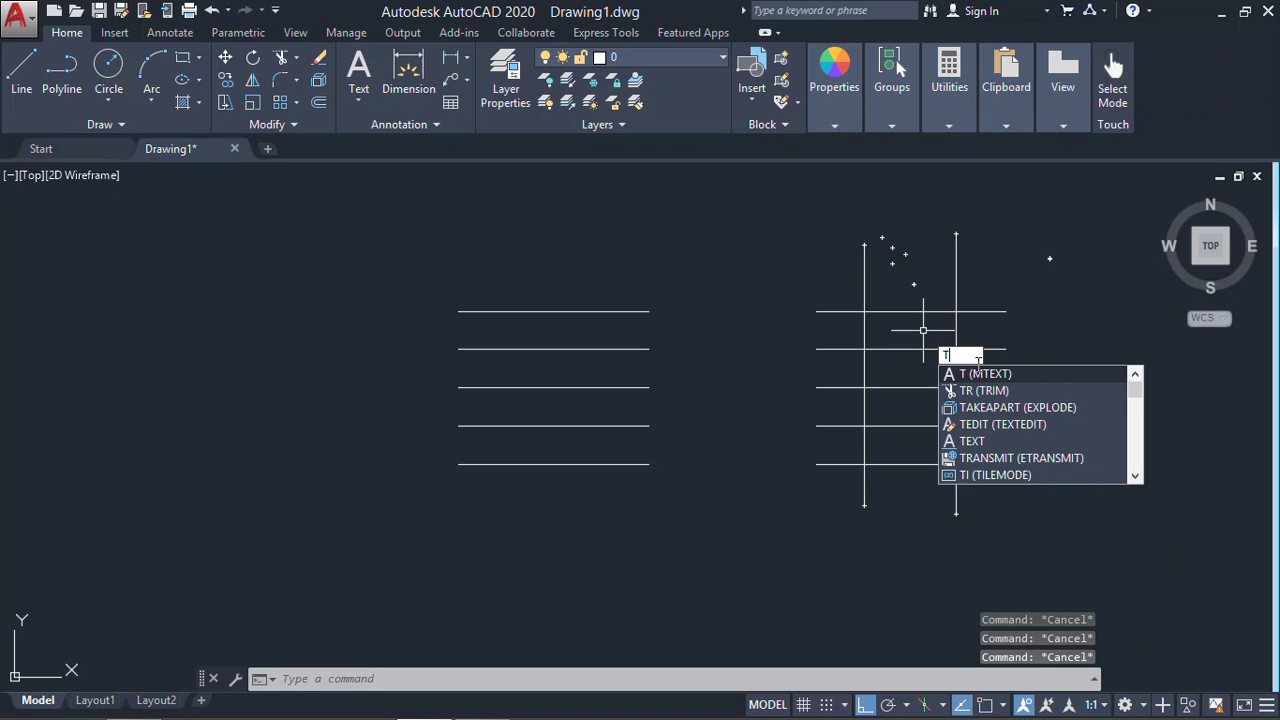
key("Escape")
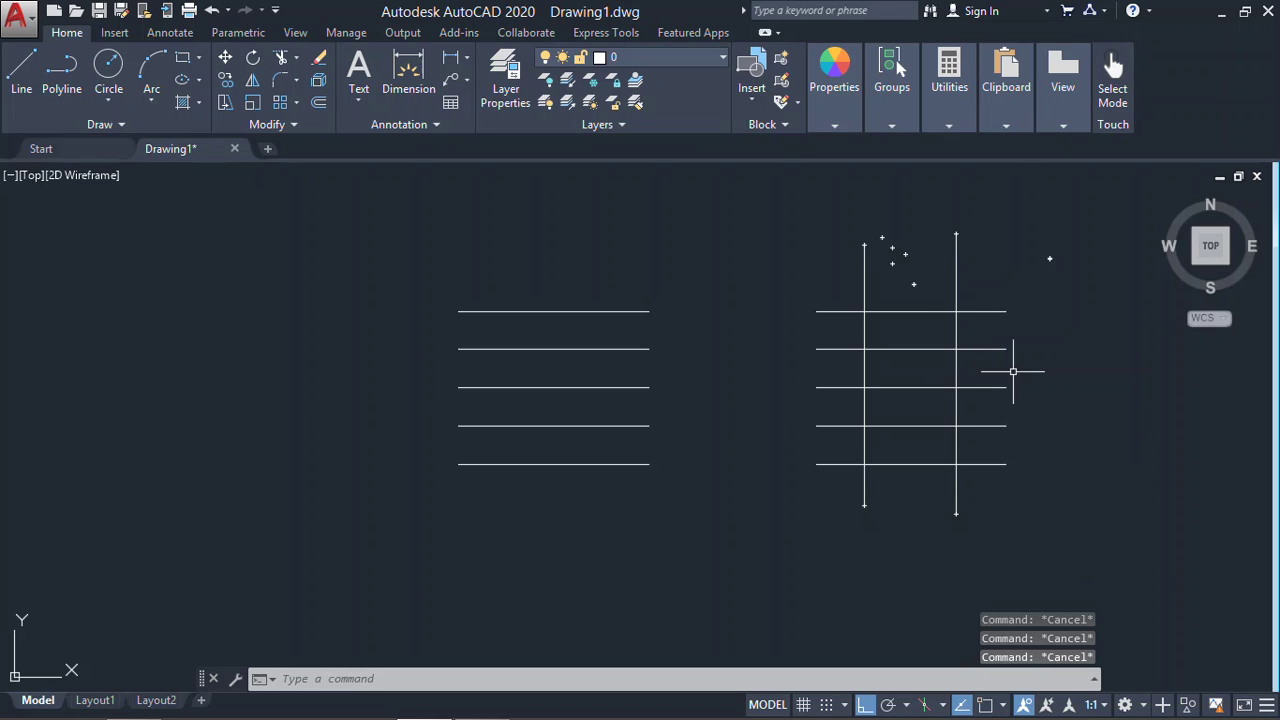
- Trim the middle parts of the five right-hand lines between the two vertical lines, using both verticals as cutting edges
type("ts or")
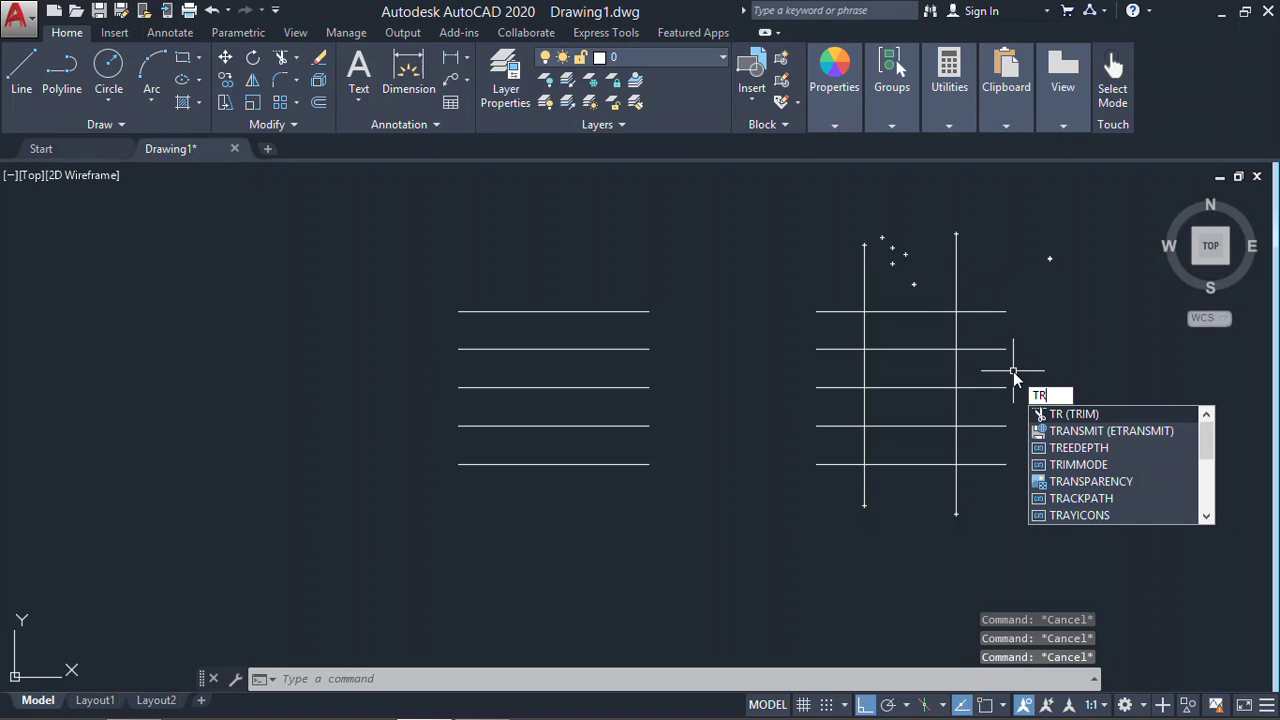
key("Return")
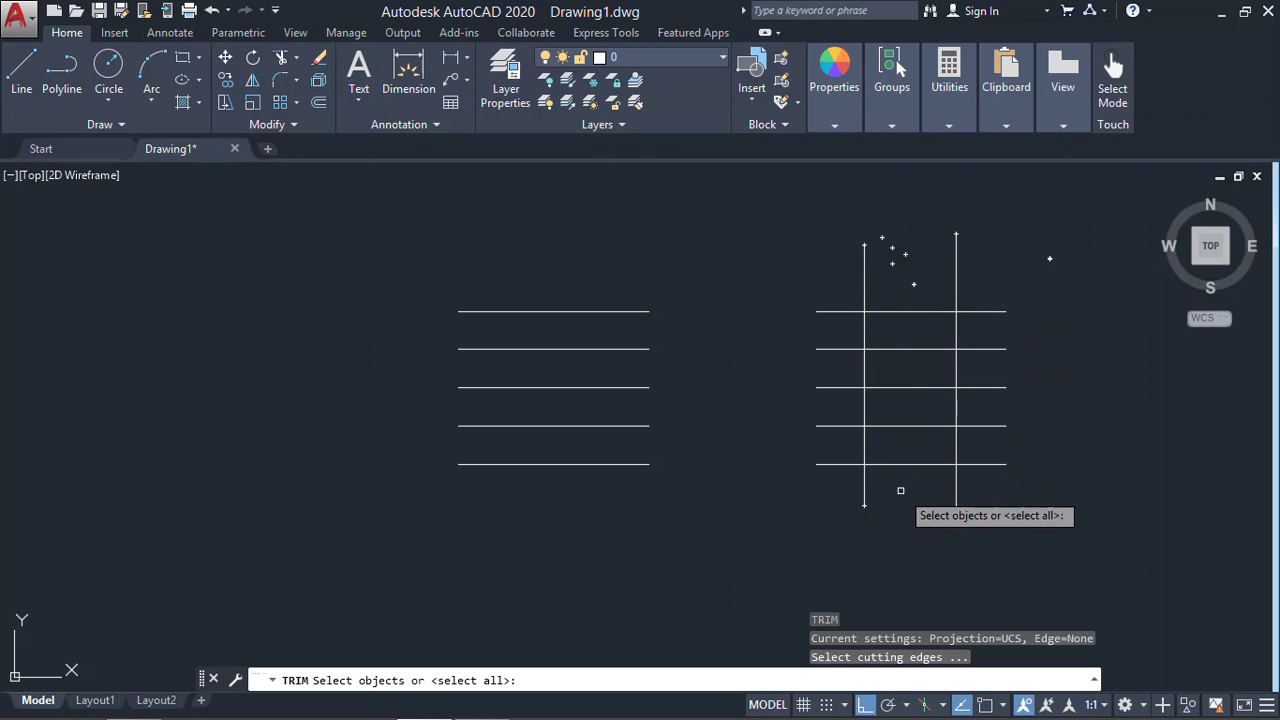
left_click(950, 290)
left_click(871, 293)
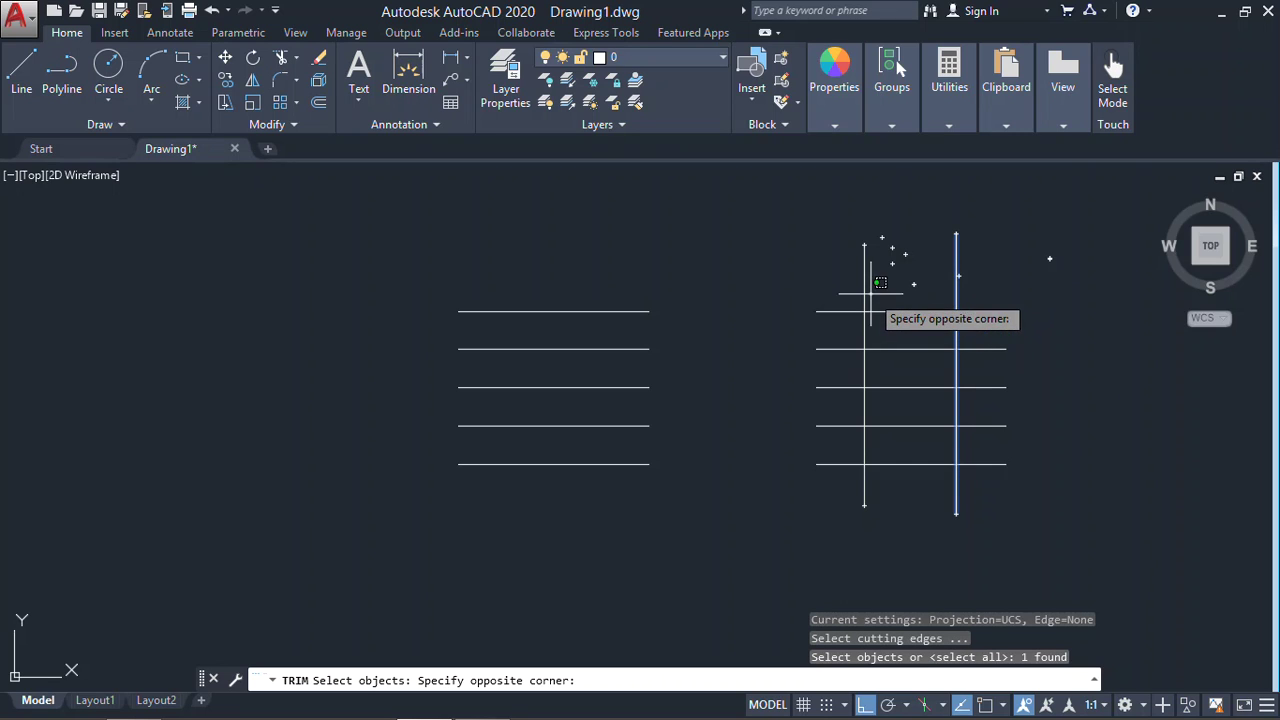
left_click(850, 295)
key("Return")
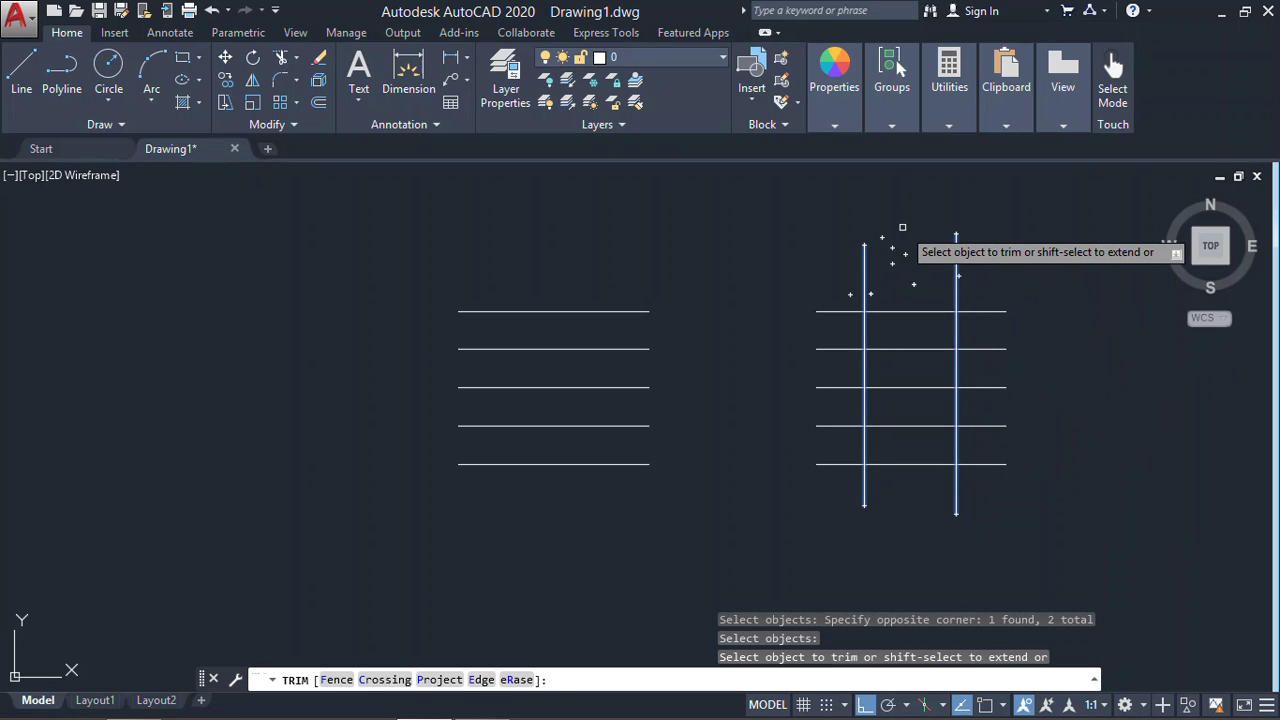
mouse_move(915, 266)
left_mouse_down()
mouse_move(912, 432)
mouse_move(893, 480)
left_mouse_up()
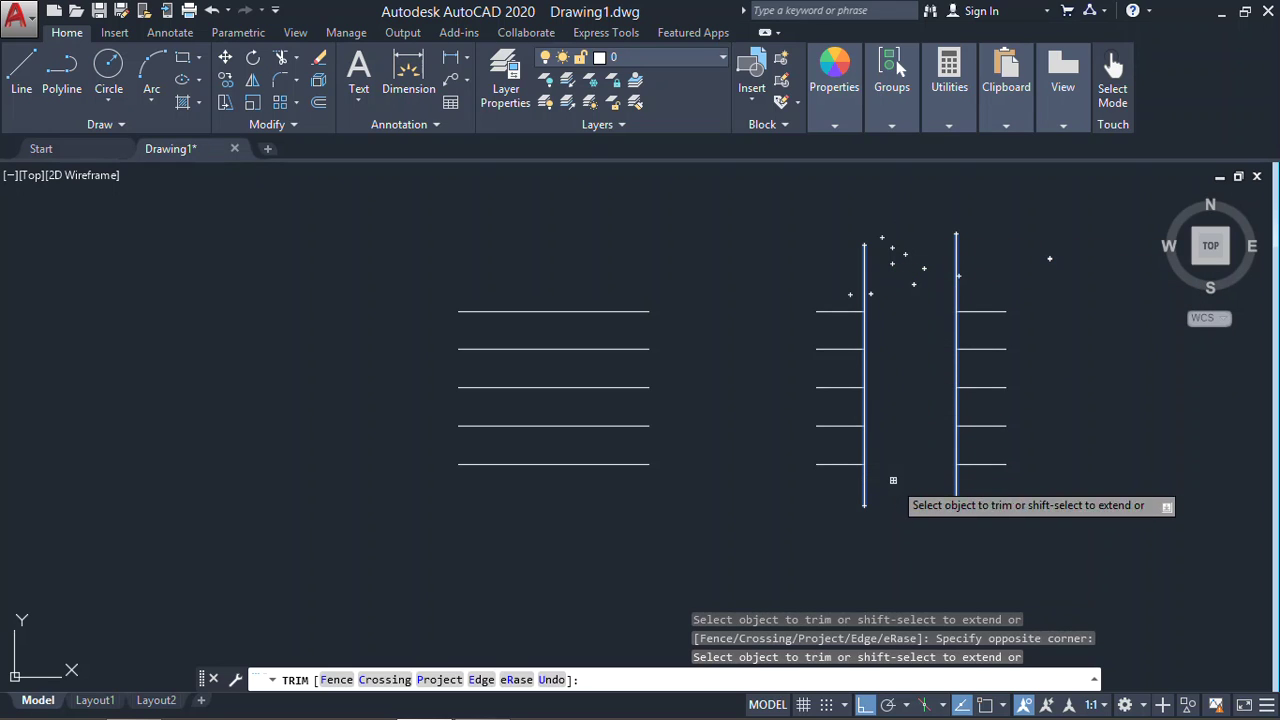
key("Escape")
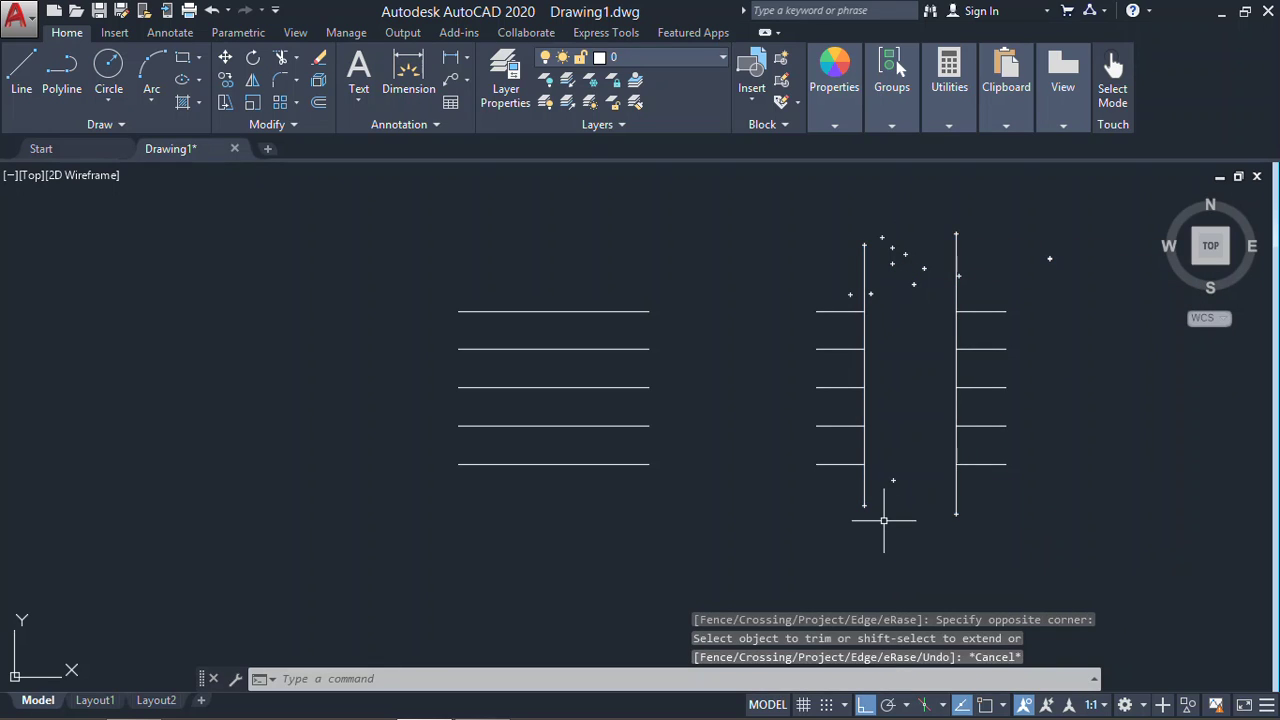
- Undo the trim and demonstrate selecting both vertical lines above the right-hand set with one crossing window
key("ctrl+z")
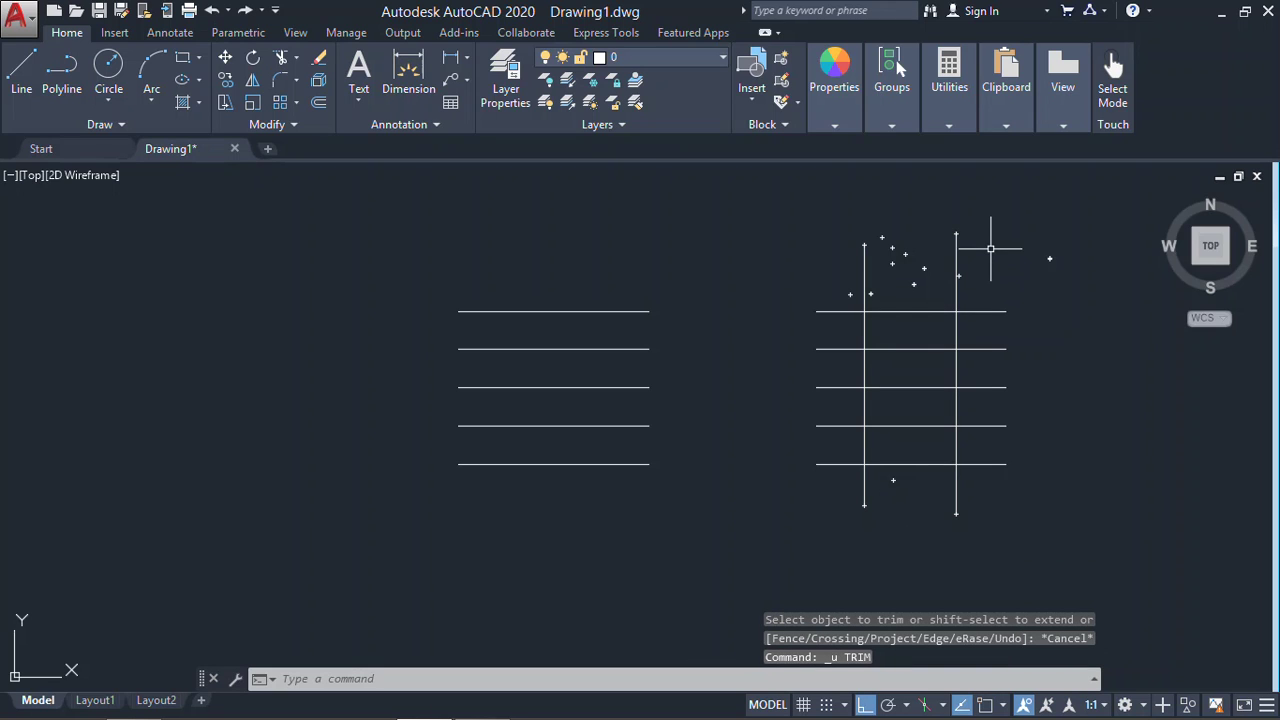
left_click(970, 261)
left_click(832, 290)
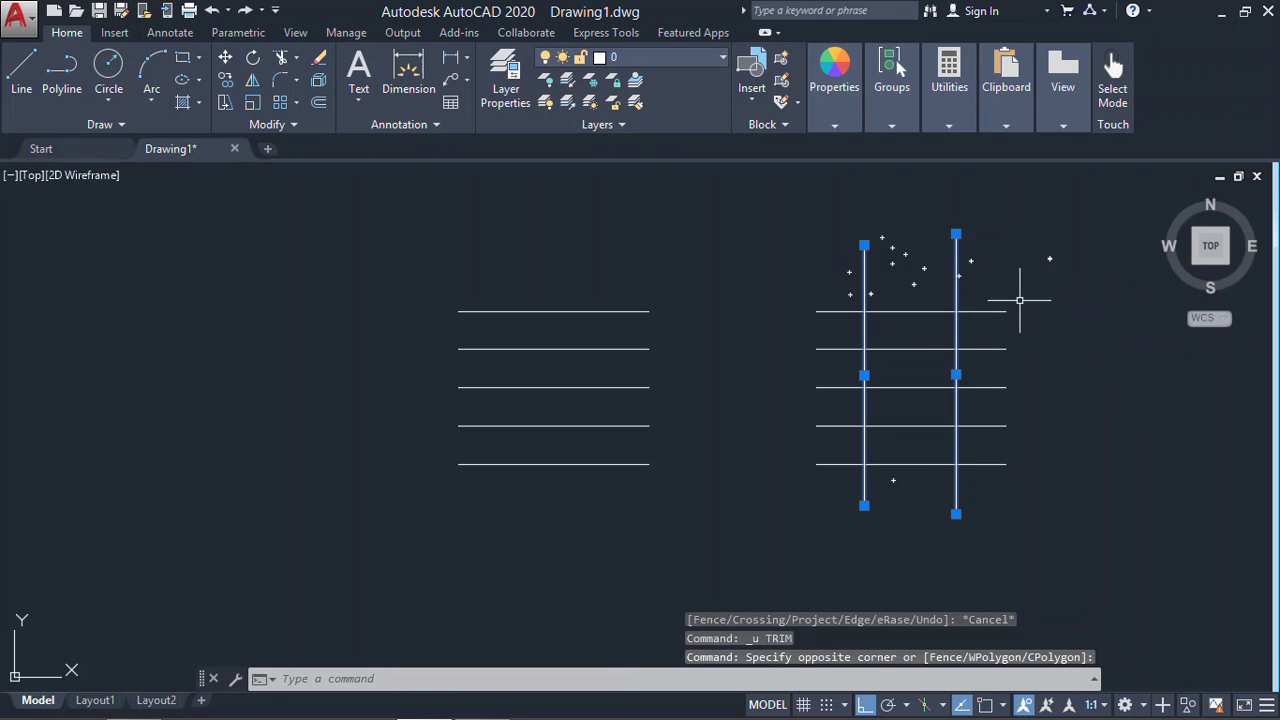
key("Escape")
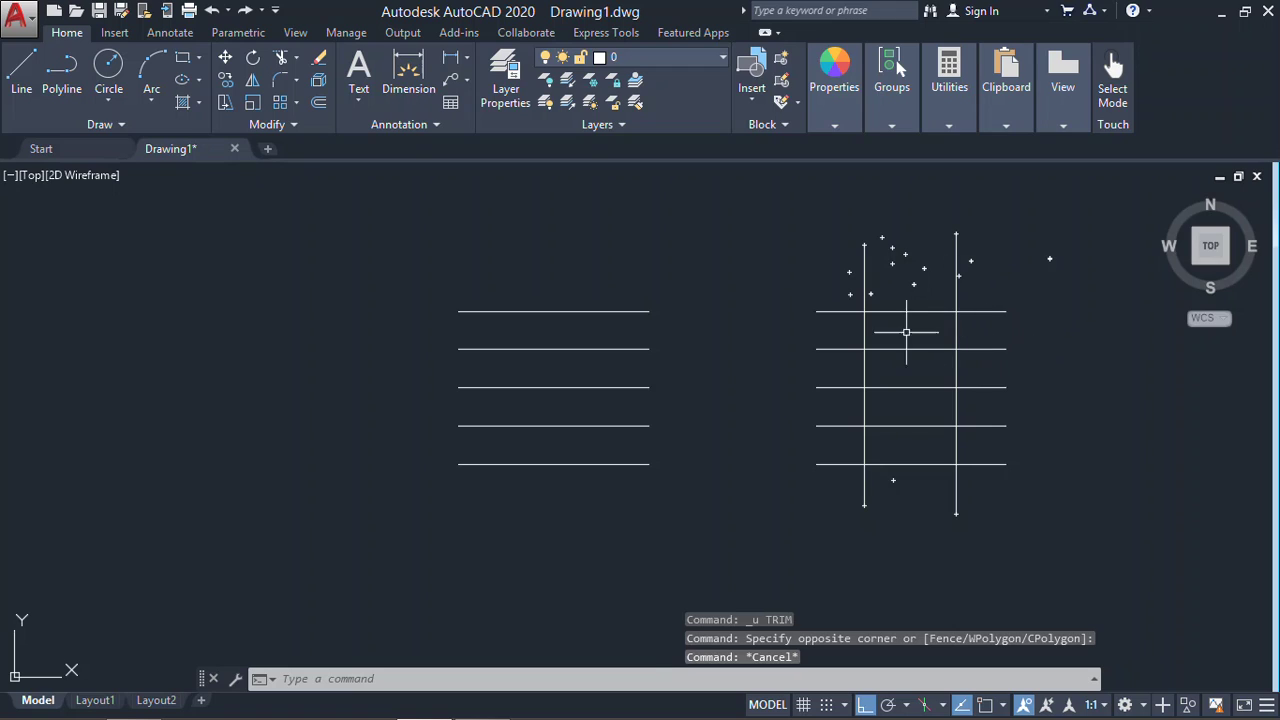
- Trim with all objects as cutting edges: the first and fourth lines' right ends, third line's left end, and second and fifth lines' middles
type("tr")
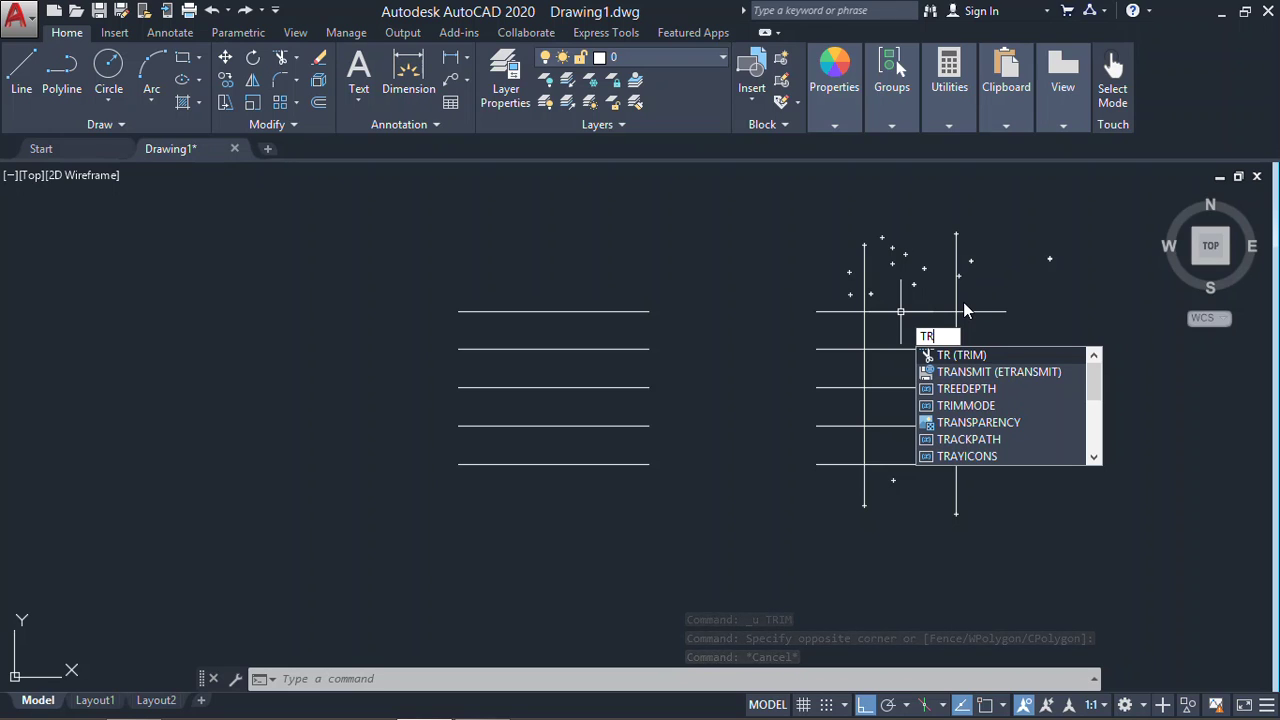
key("Return")
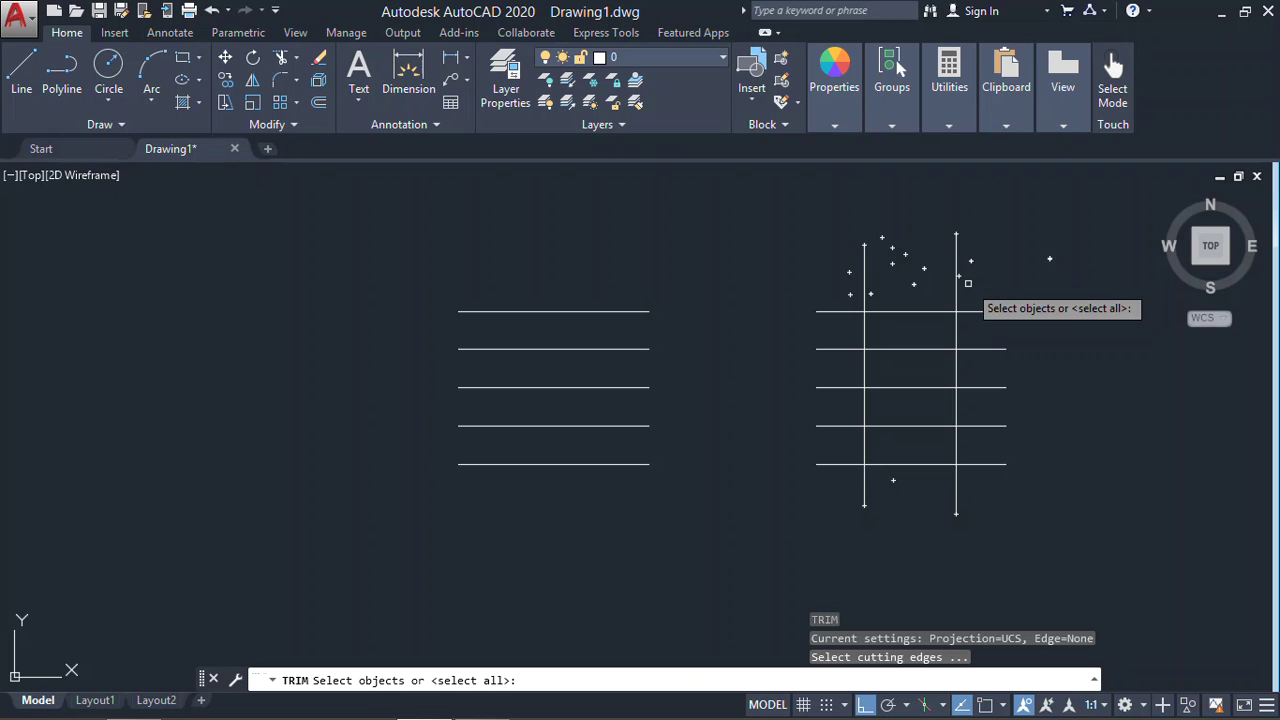
key("Return")
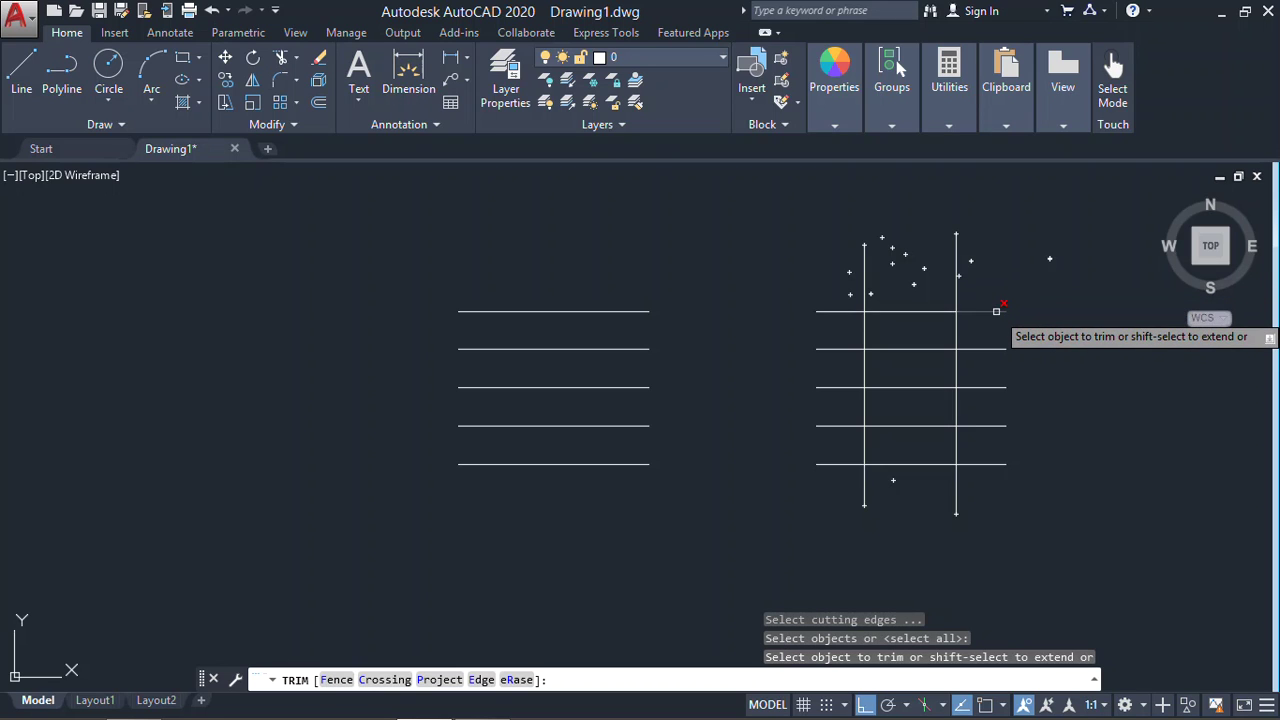
left_click(827, 387)
left_click(978, 427)
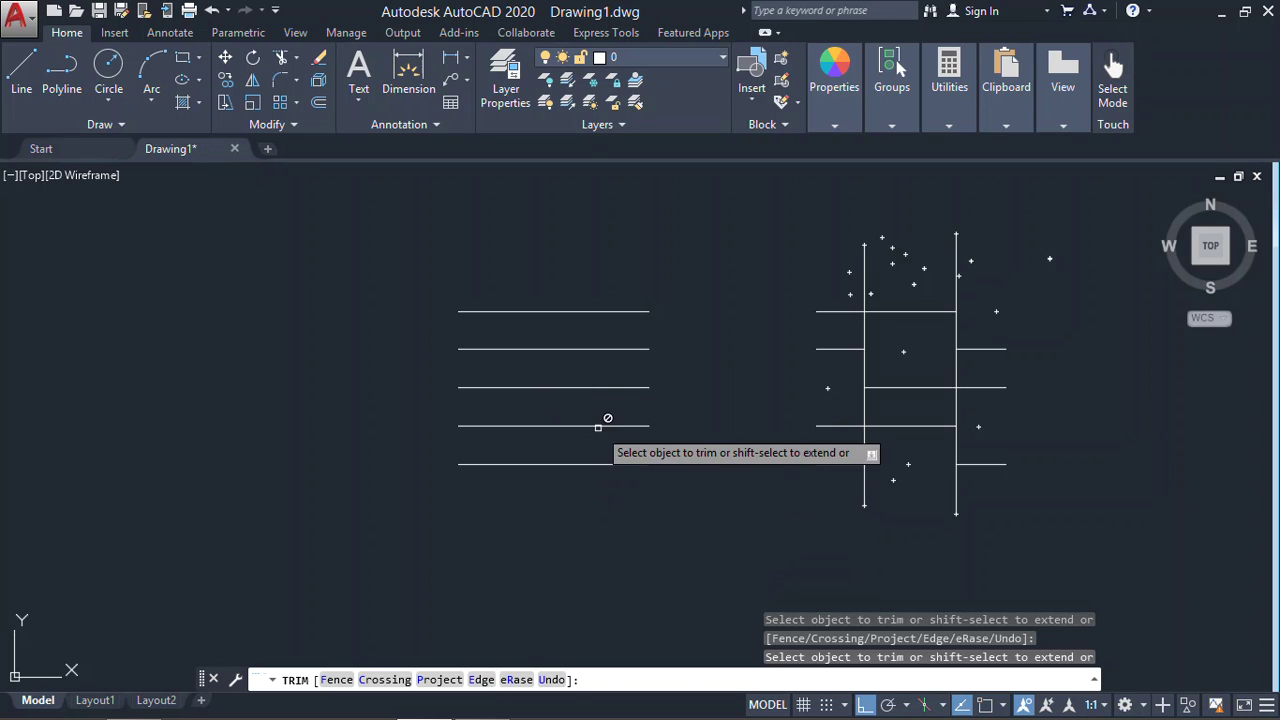
- Trim the right vertical between the third and fourth lines, the left one between the second and third, and both above the top line
left_click(958, 408)
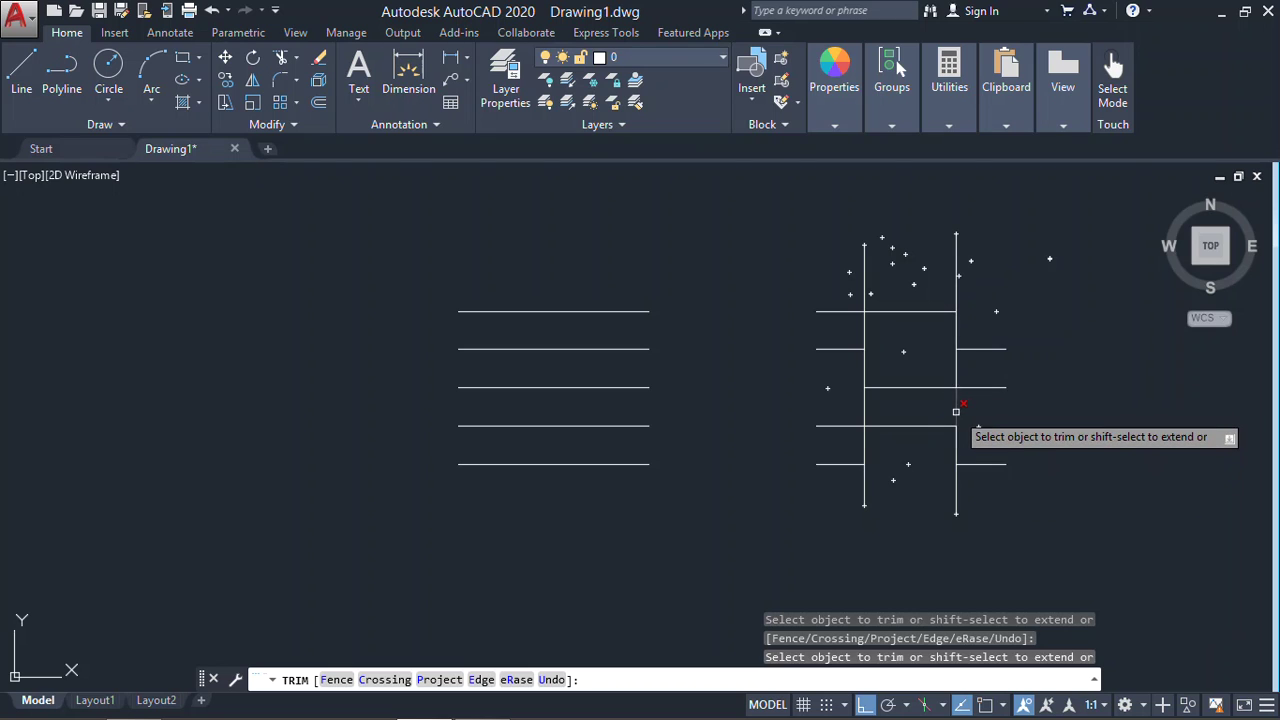
left_click(865, 368)
left_click(872, 287)
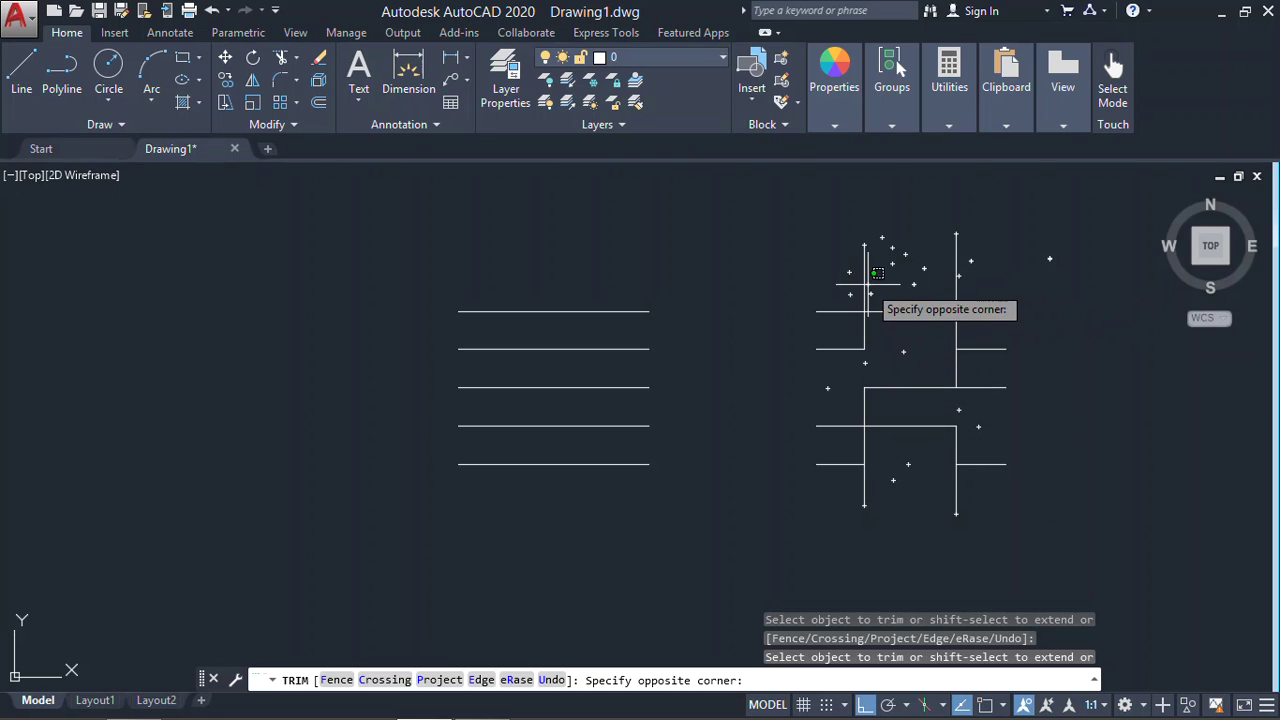
left_click(930, 302)
left_click(965, 264)
left_click(714, 286)
key("Escape")
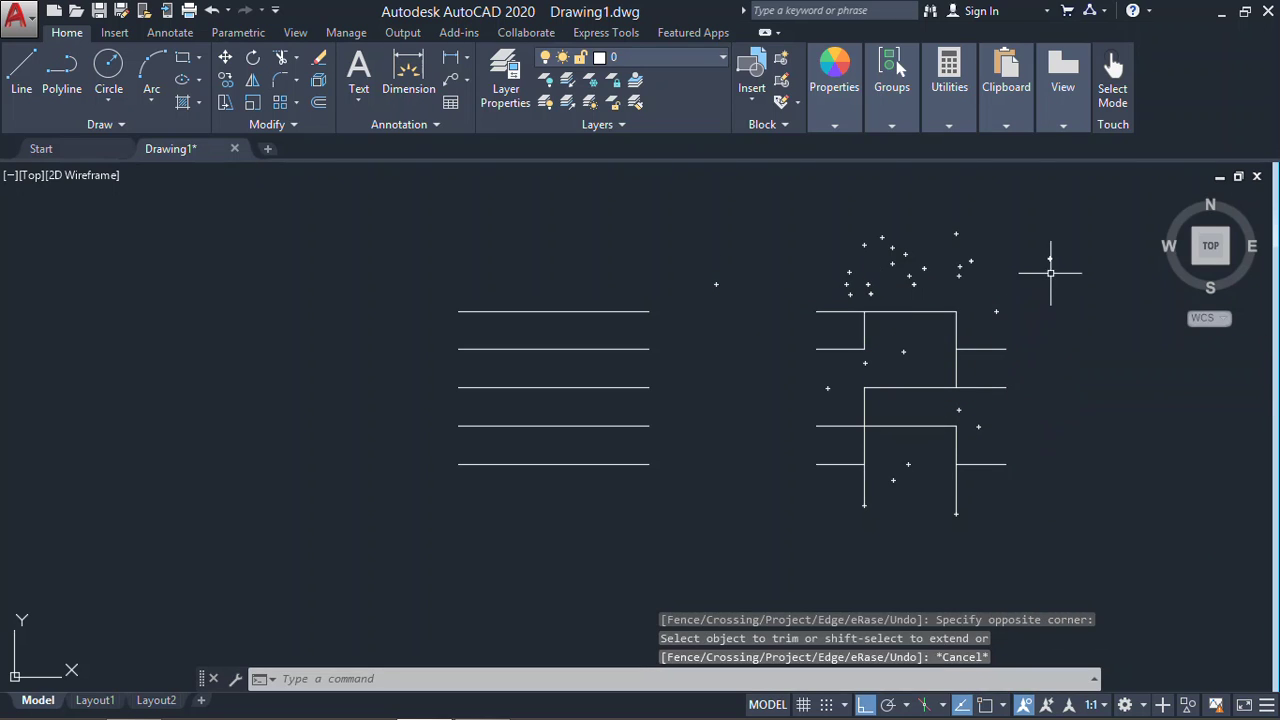
- Delete the whole trimmed right-hand set together with its vertical lines
left_click(1051, 272)
left_click(746, 514)
key("Delete")
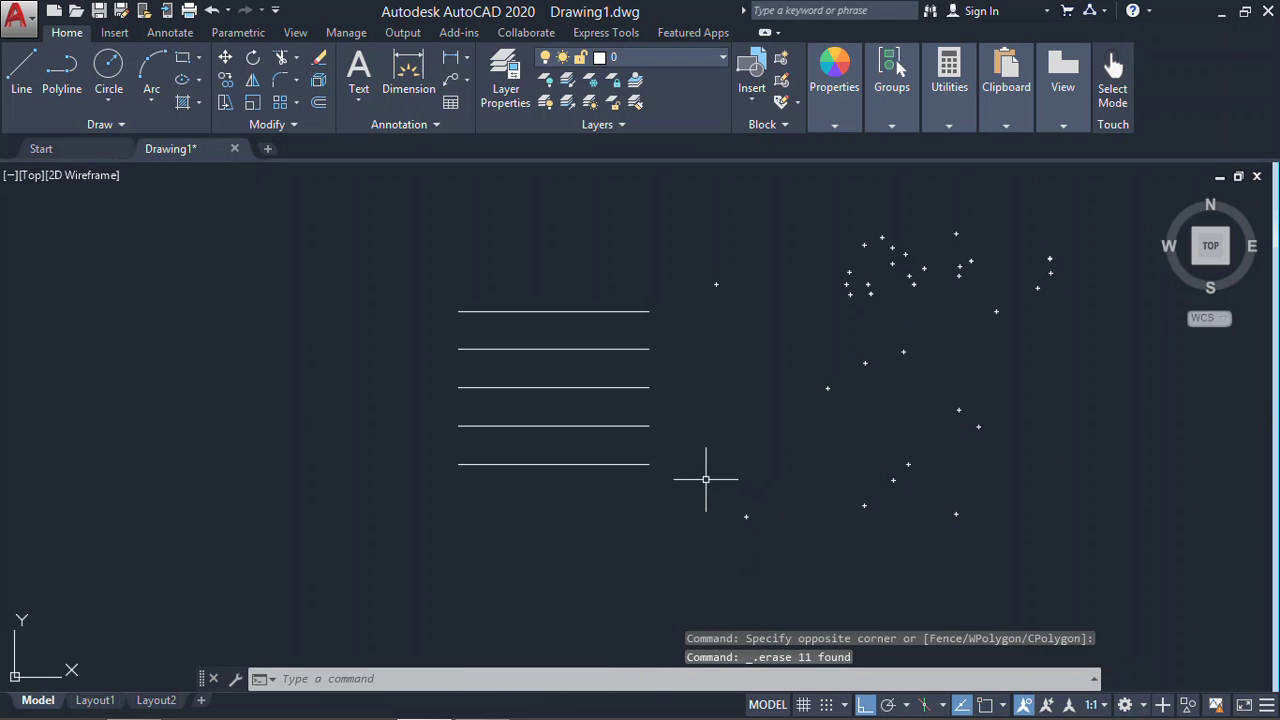
- Draw a vertical line downward across all five left-hand lines, nearer their right ends
type("l")
key("Return")
left_click(590, 262)
left_click(590, 532)
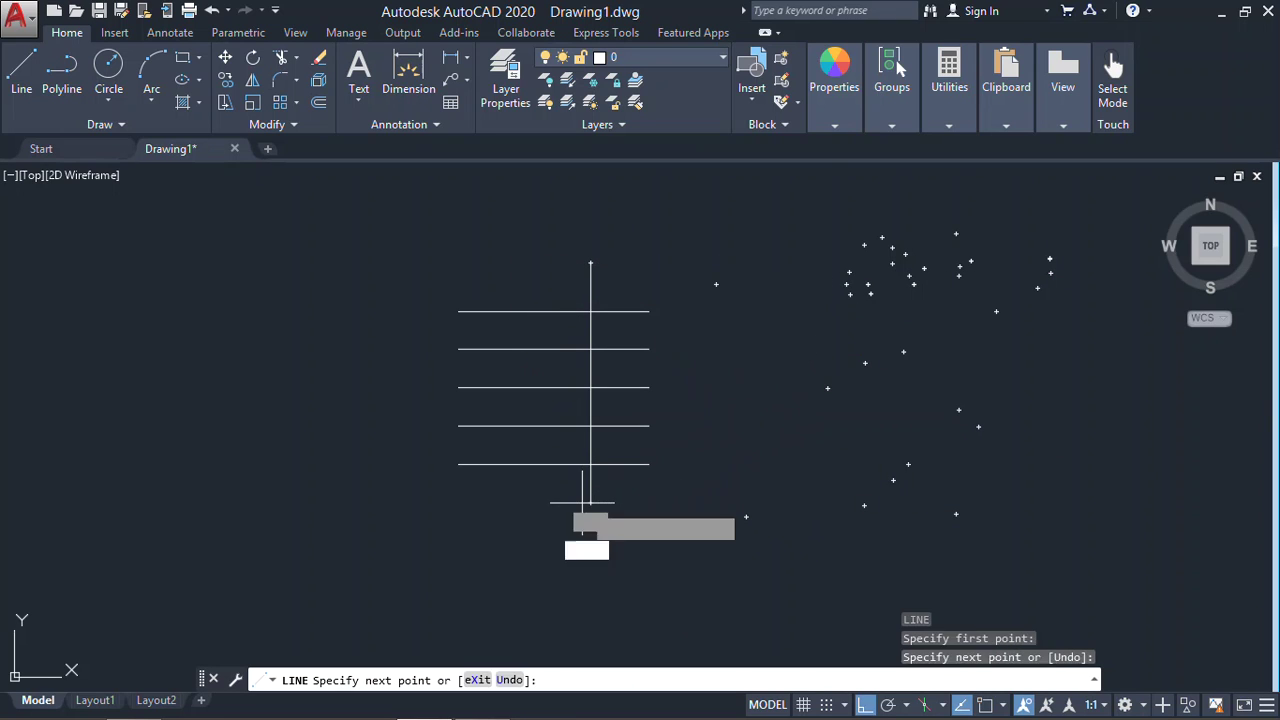
key("Return")
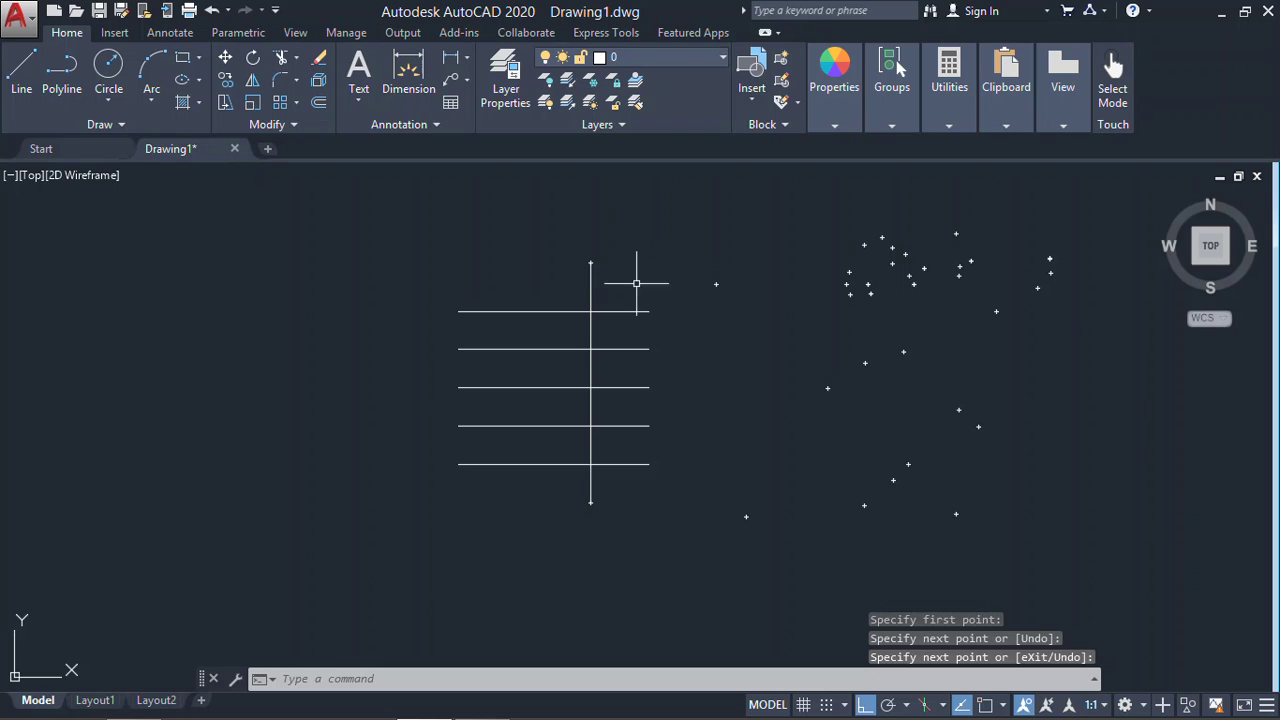
left_click(714, 240)
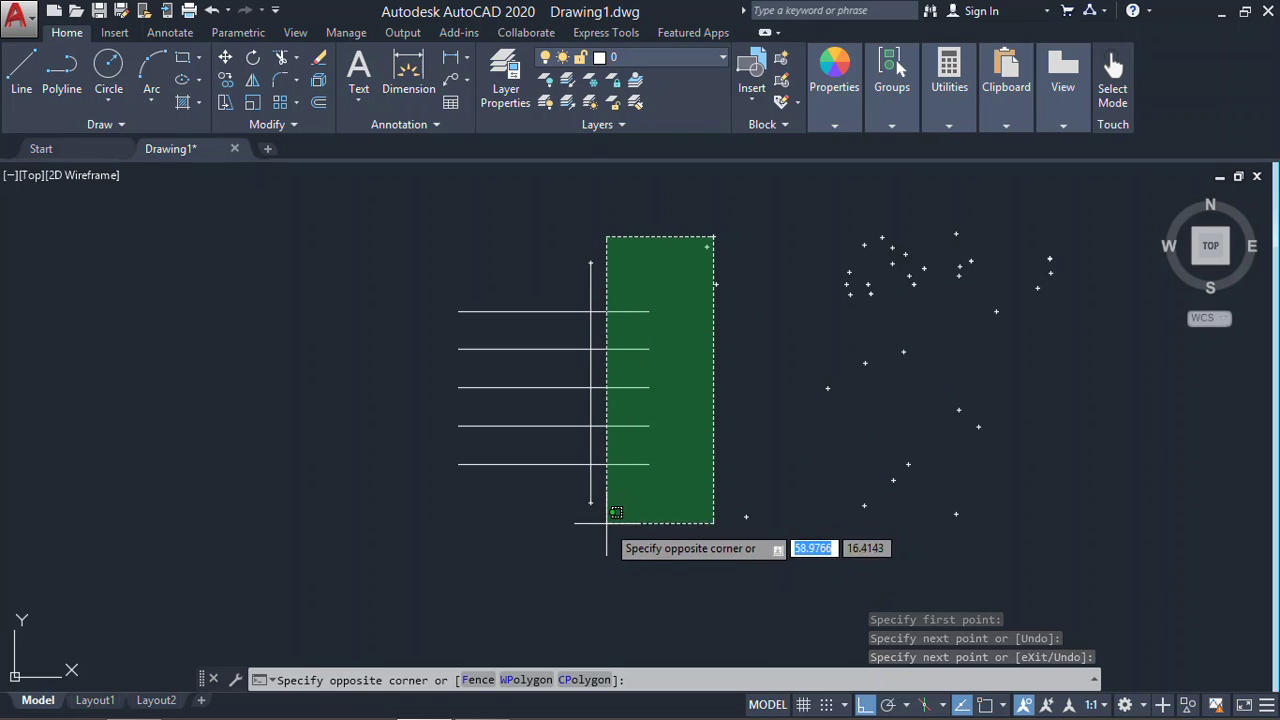
key("Escape")
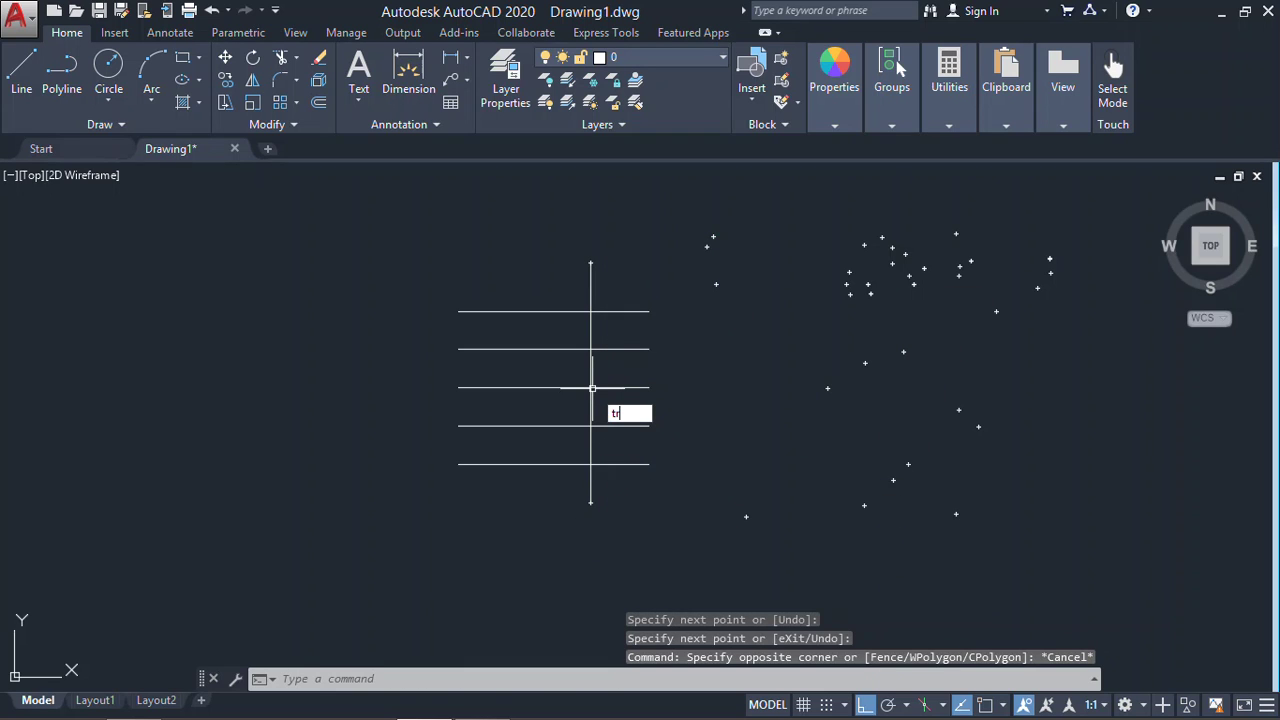
type("tr")
key("Return")
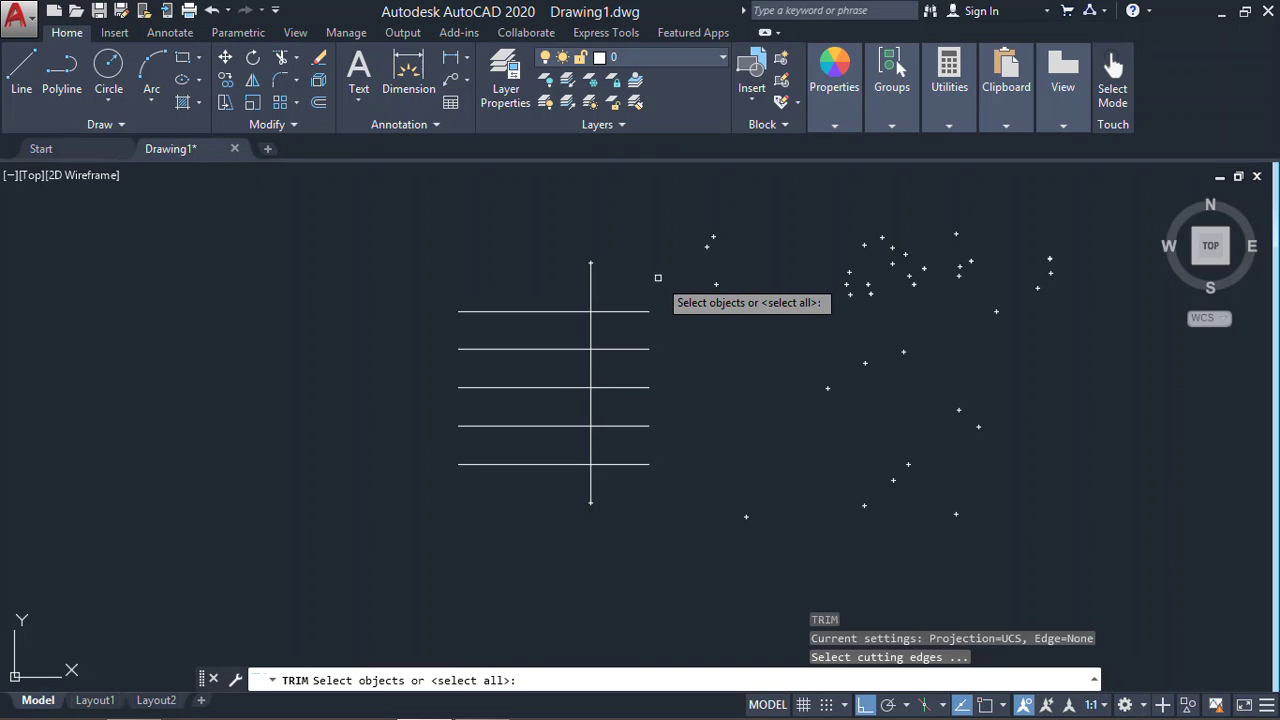
left_click(590, 274)
key("Escape")
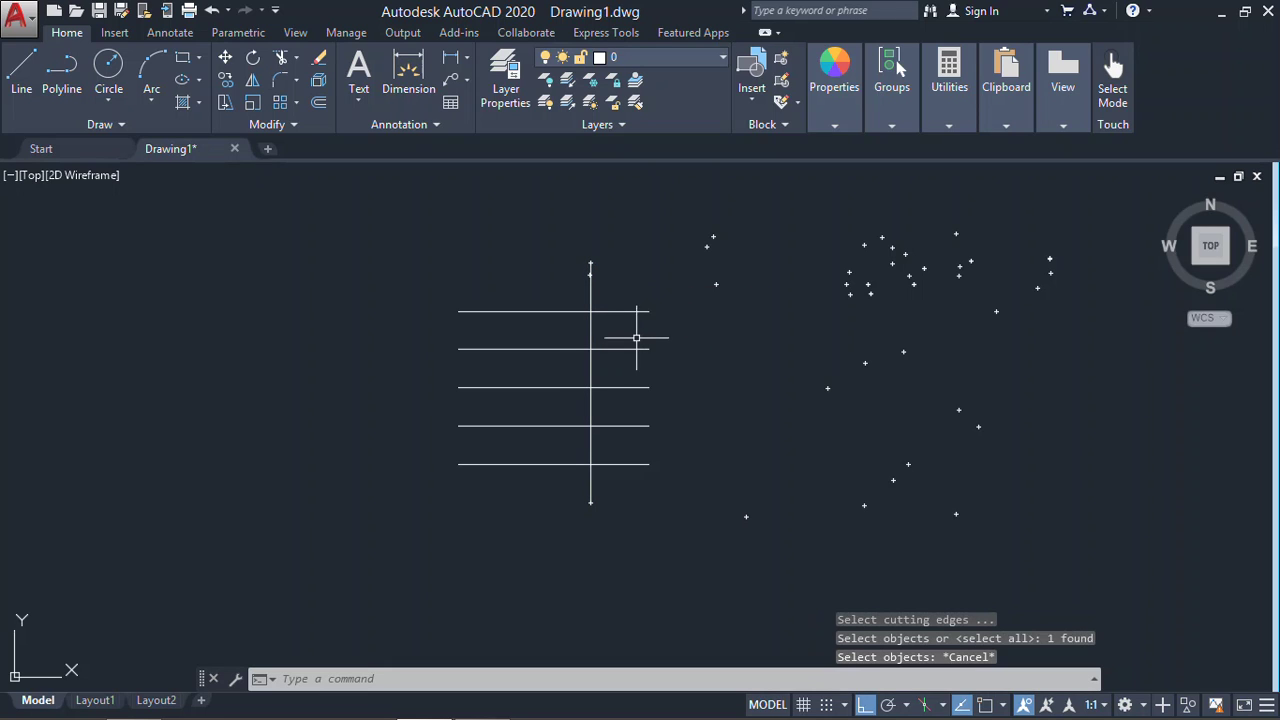
key("Return")
key("Return")
key("Escape")
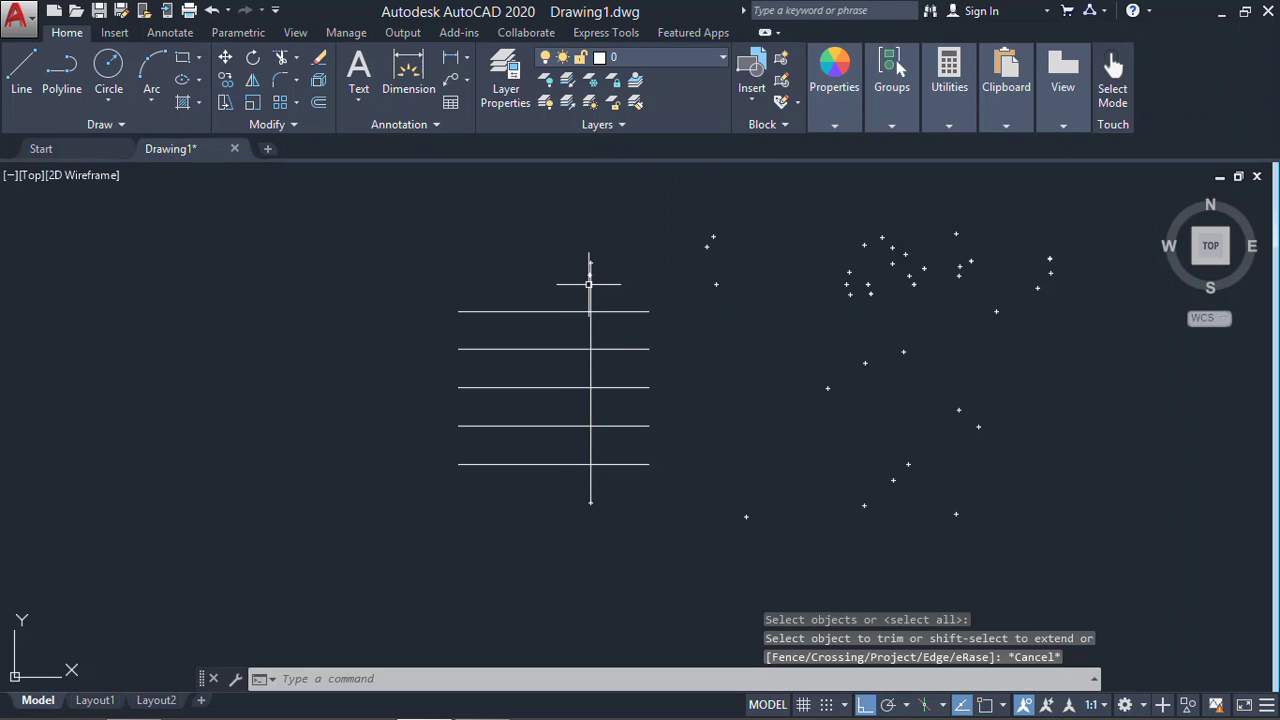
- Using the vertical line as cutting edge, trim the first, third and fifth lines to its right and the second and fourth to its left
type("tr")
key("Return")
left_click(590, 275)
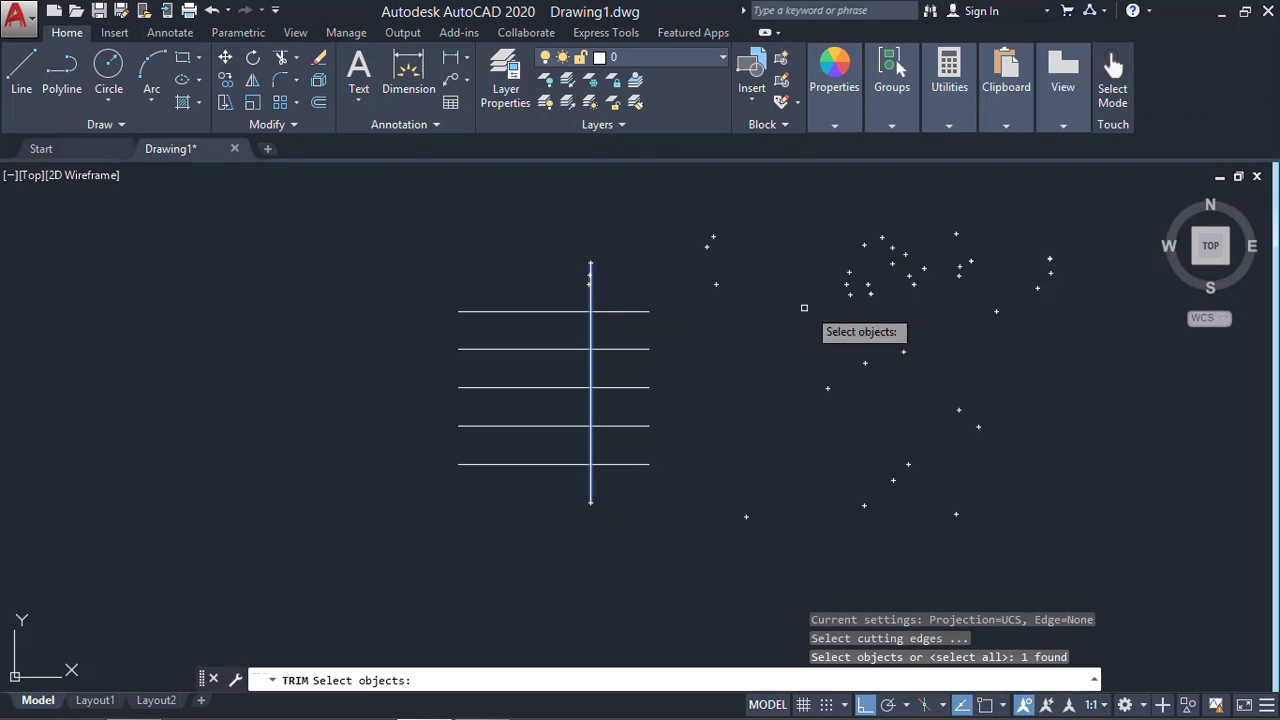
key("Return")
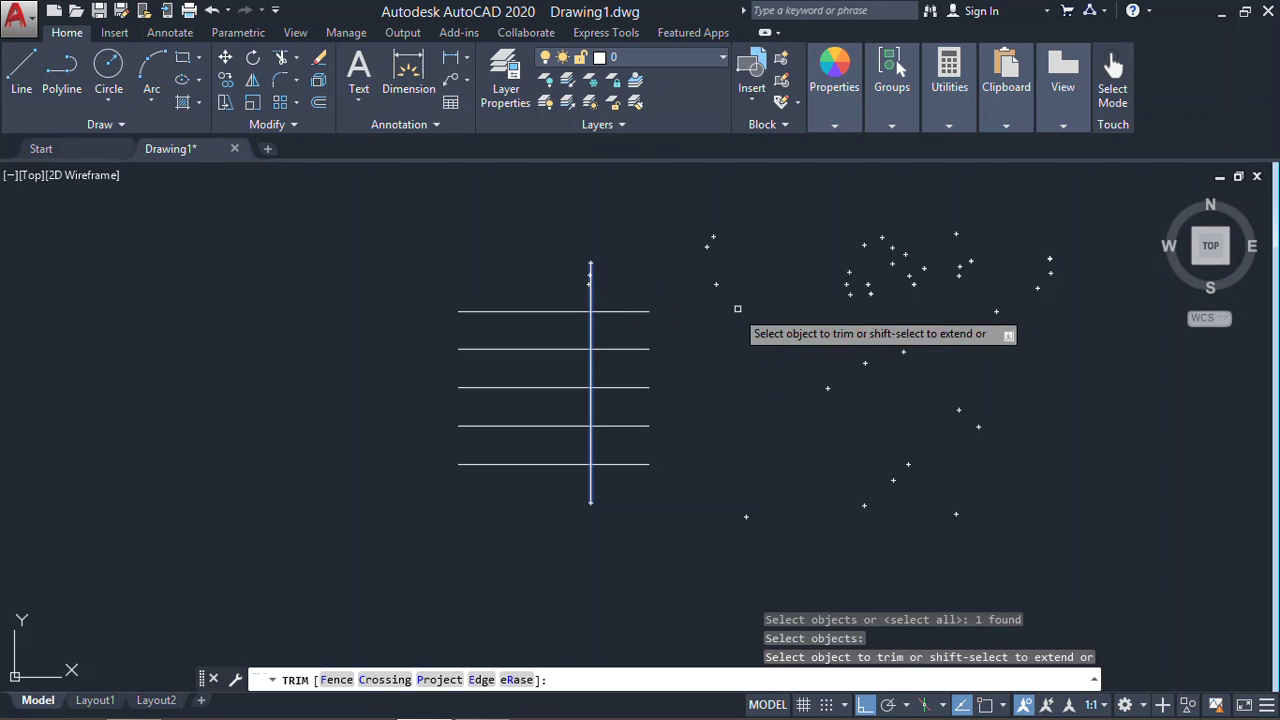
left_click(681, 266)
left_click(623, 490)
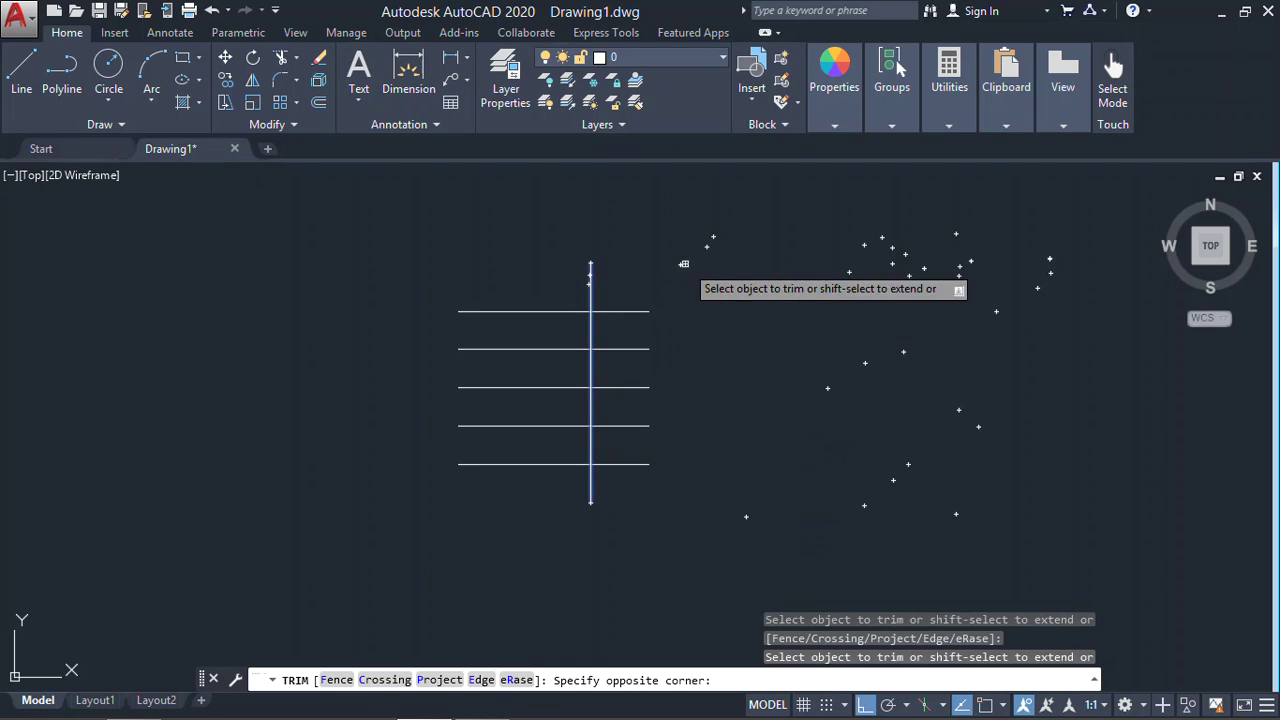
left_click(498, 222)
left_click(485, 233)
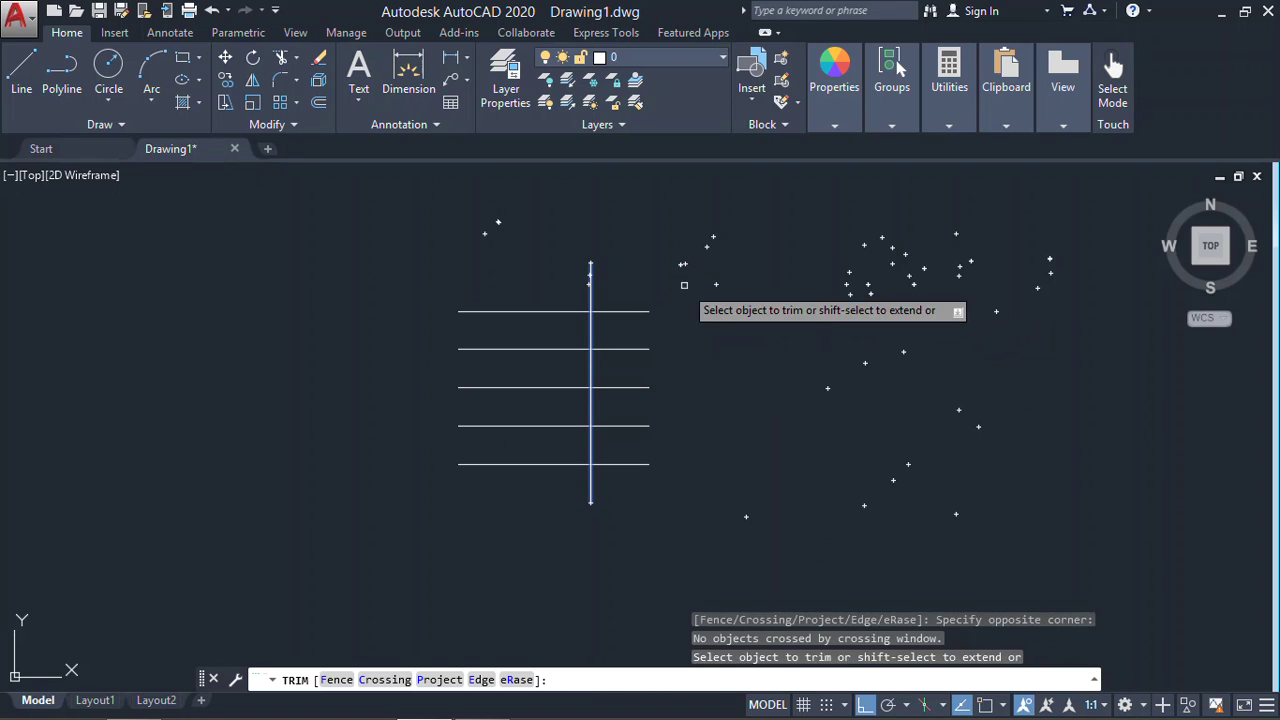
left_click(684, 285)
left_click(639, 323)
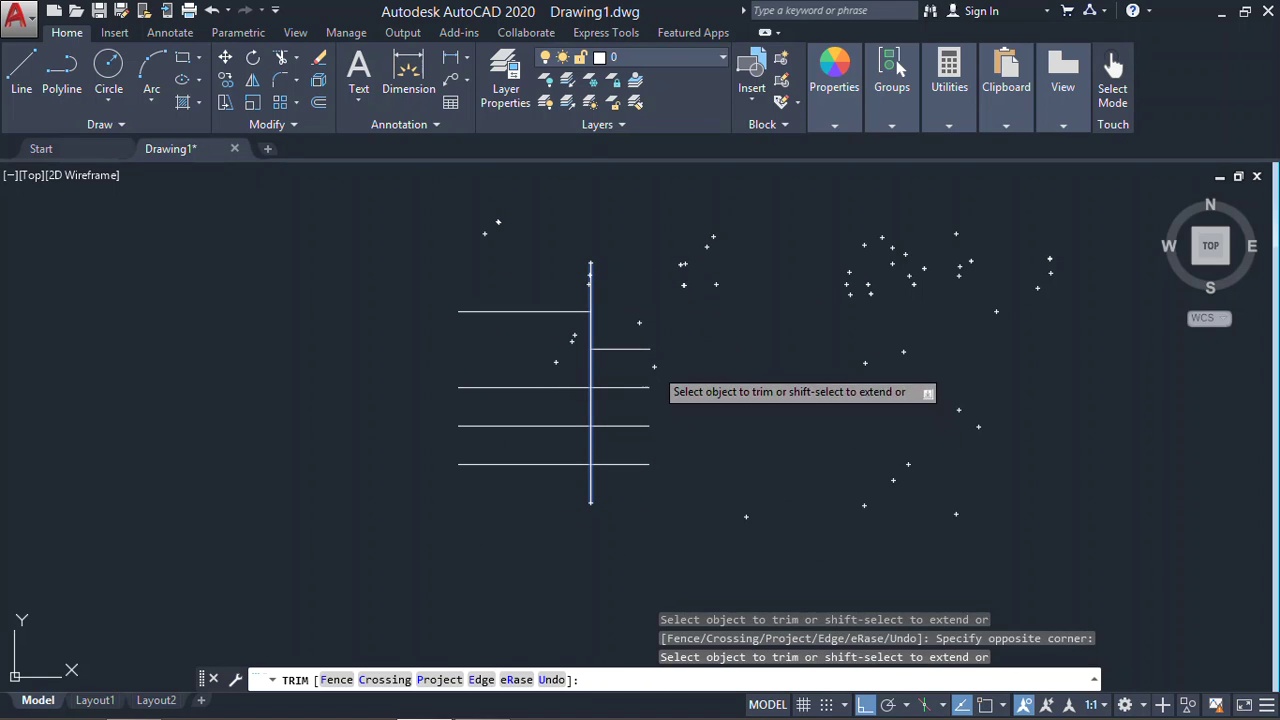
left_click_drag(654, 367, 548, 444)
left_click_drag(655, 453, 624, 486)
key("Escape")
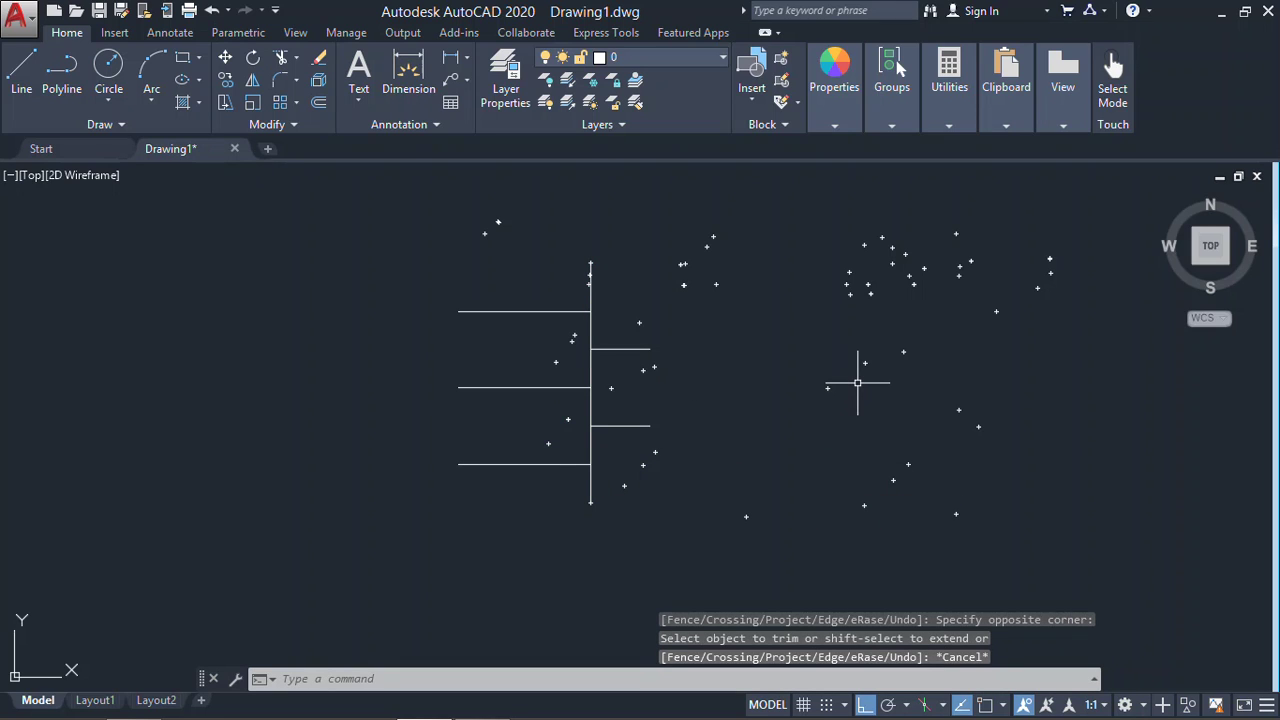
- Undo the alternating trim and delete the vertical line crossing the left-hand set
key("ctrl+z")
key("ctrl+z")
left_click_drag(634, 230, 574, 285)
key("Delete")
- Draw a vertical line upward across all five remaining horizontal lines, nearer their right ends
type("l")
key("Return")
left_click(590, 503)
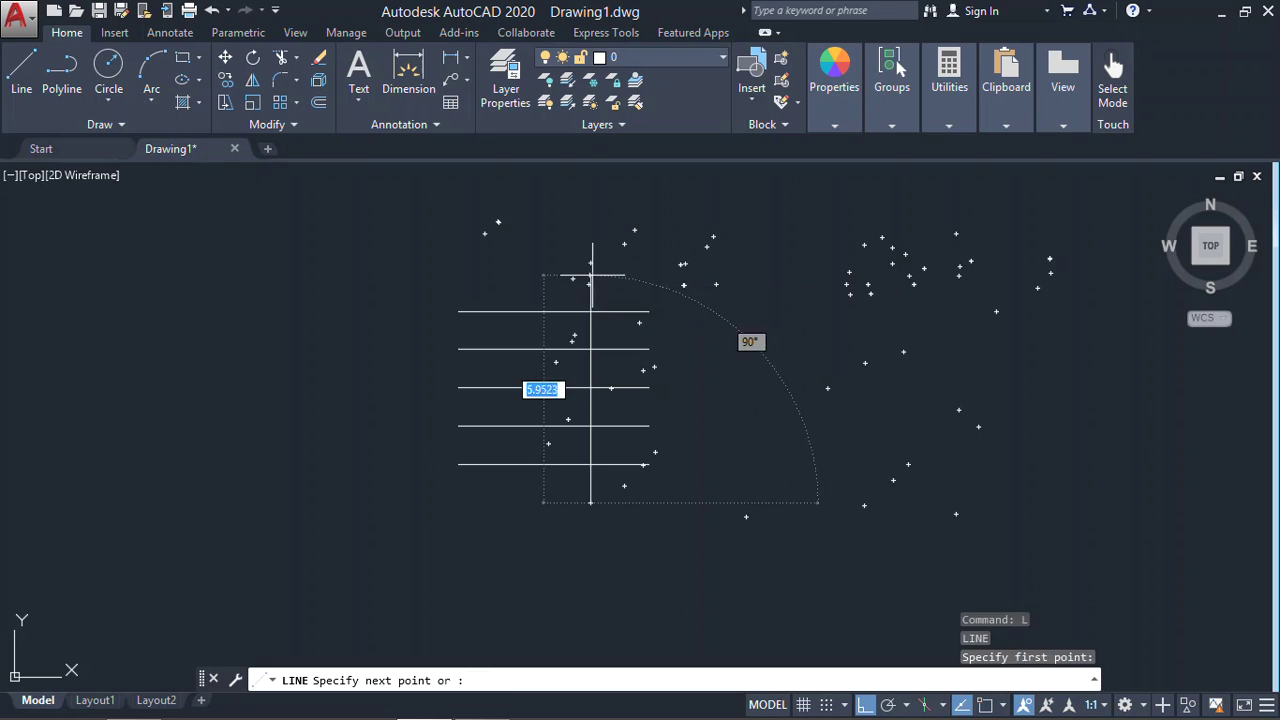
left_click(605, 257)
key("Return")
- Draw a second vertical line upward across all five horizontal lines, nearer their left ends
key("Return")
left_click(503, 503)
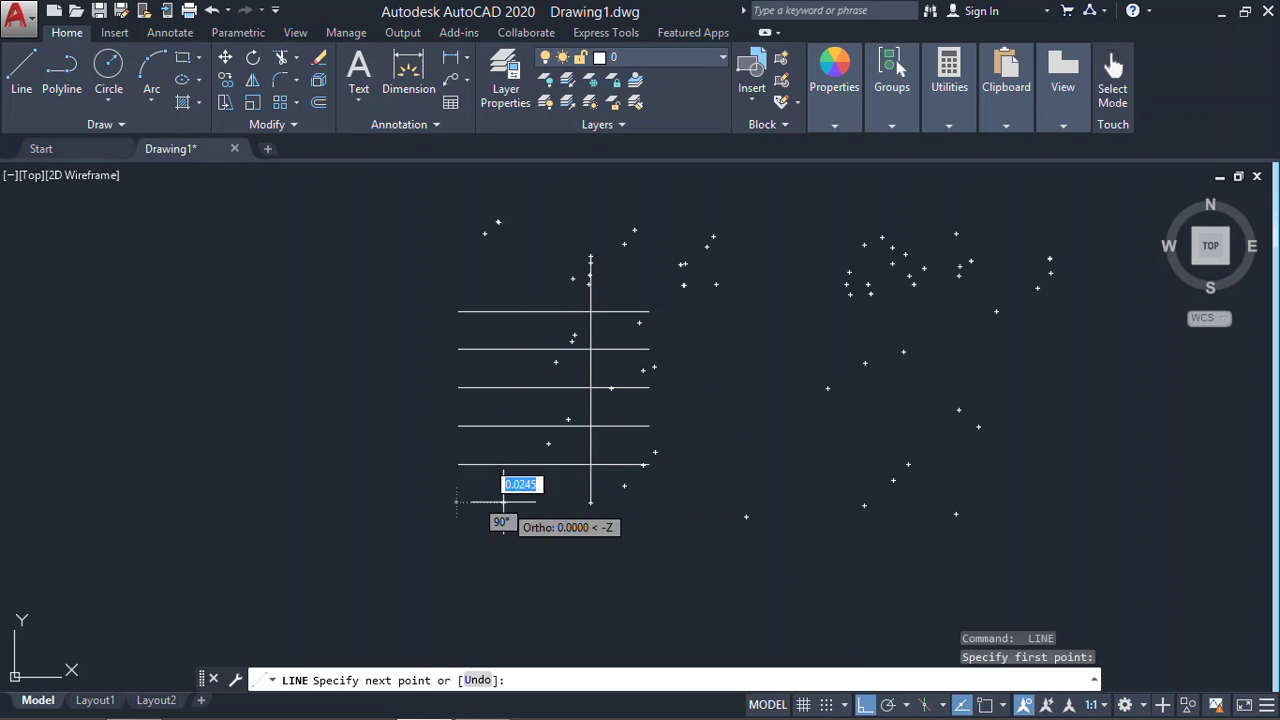
left_click(503, 241)
key("Escape")
- With all objects as cutting edges, trim lines one and five beyond the right vertical, two and four between verticals, and three beyond the left
type("t")
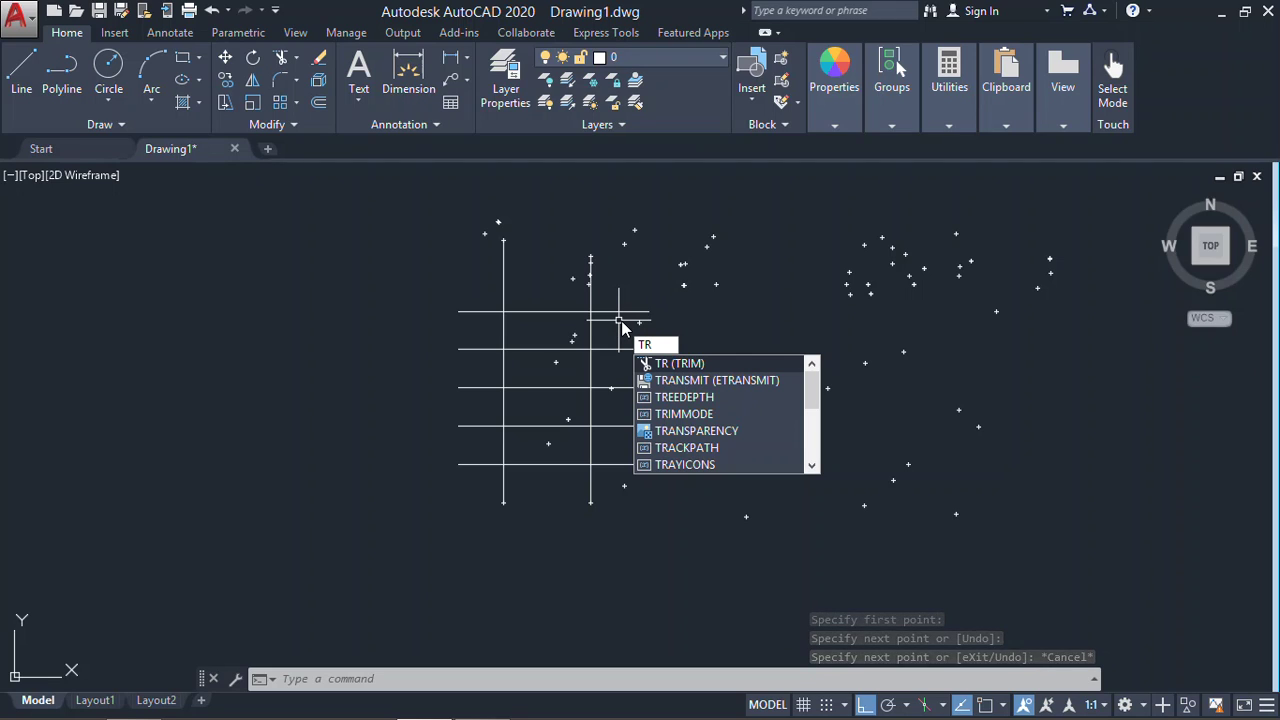
key("Return")
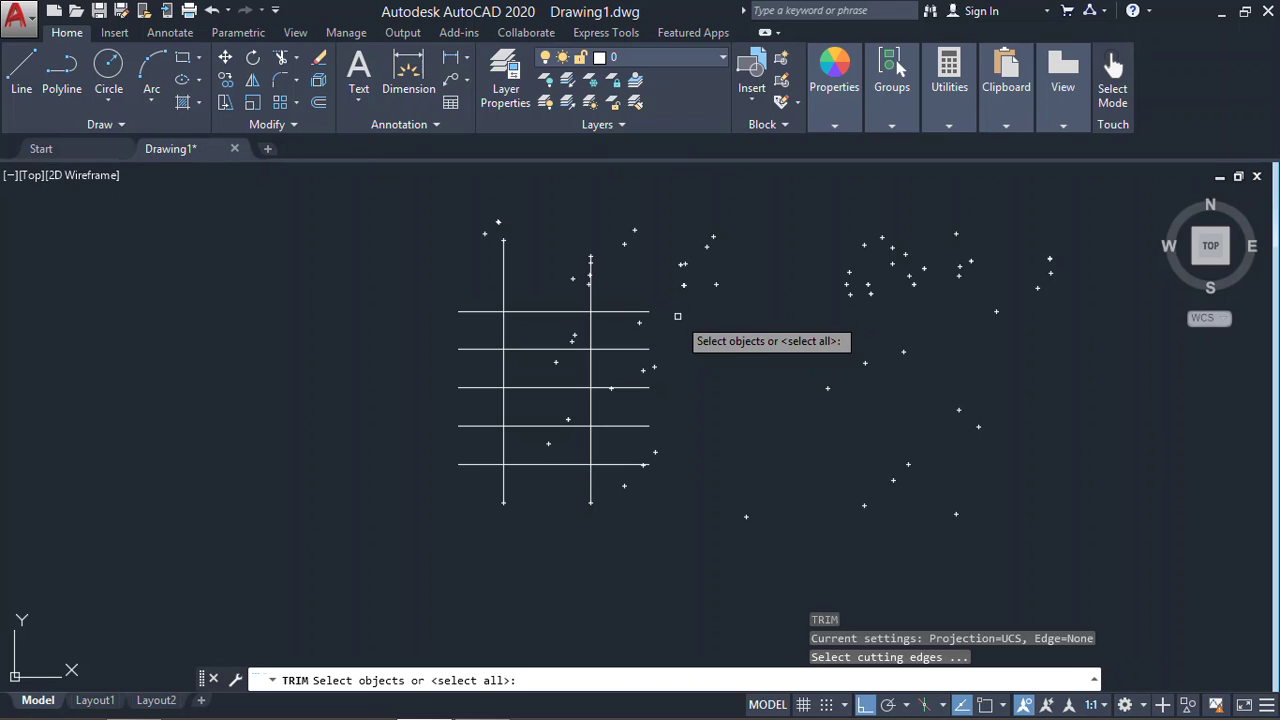
key("Return")
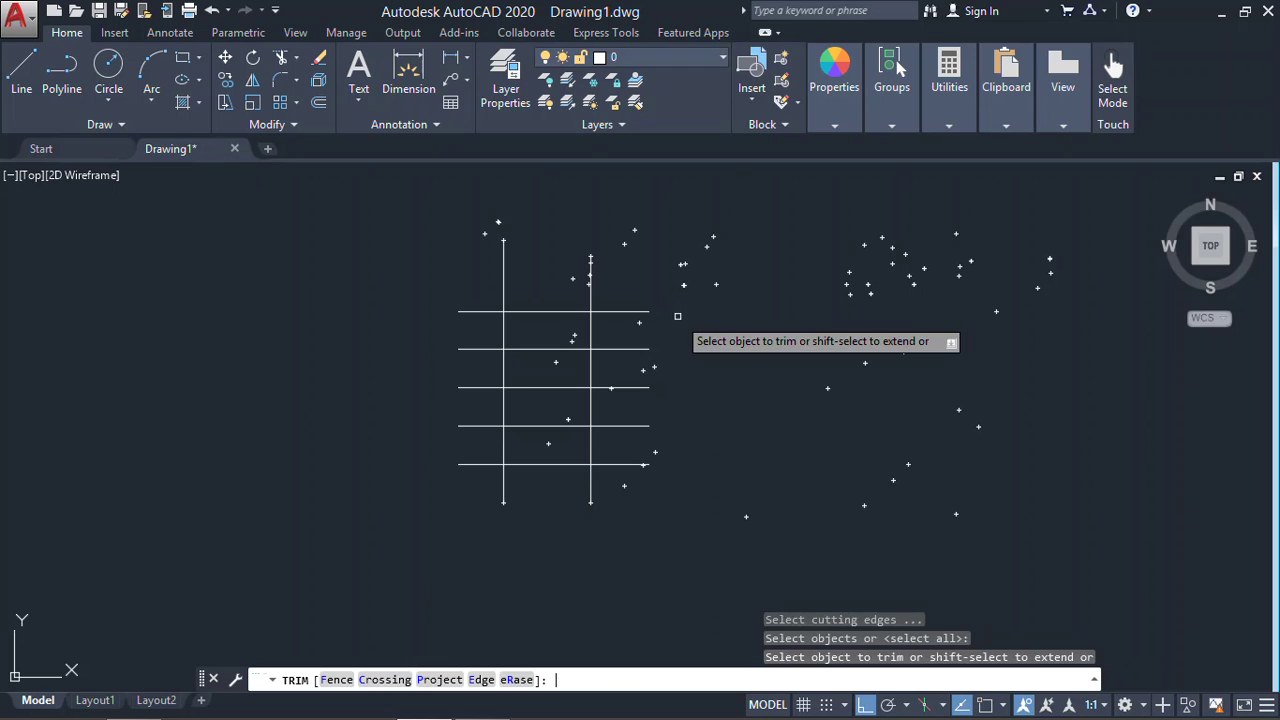
left_click(622, 312)
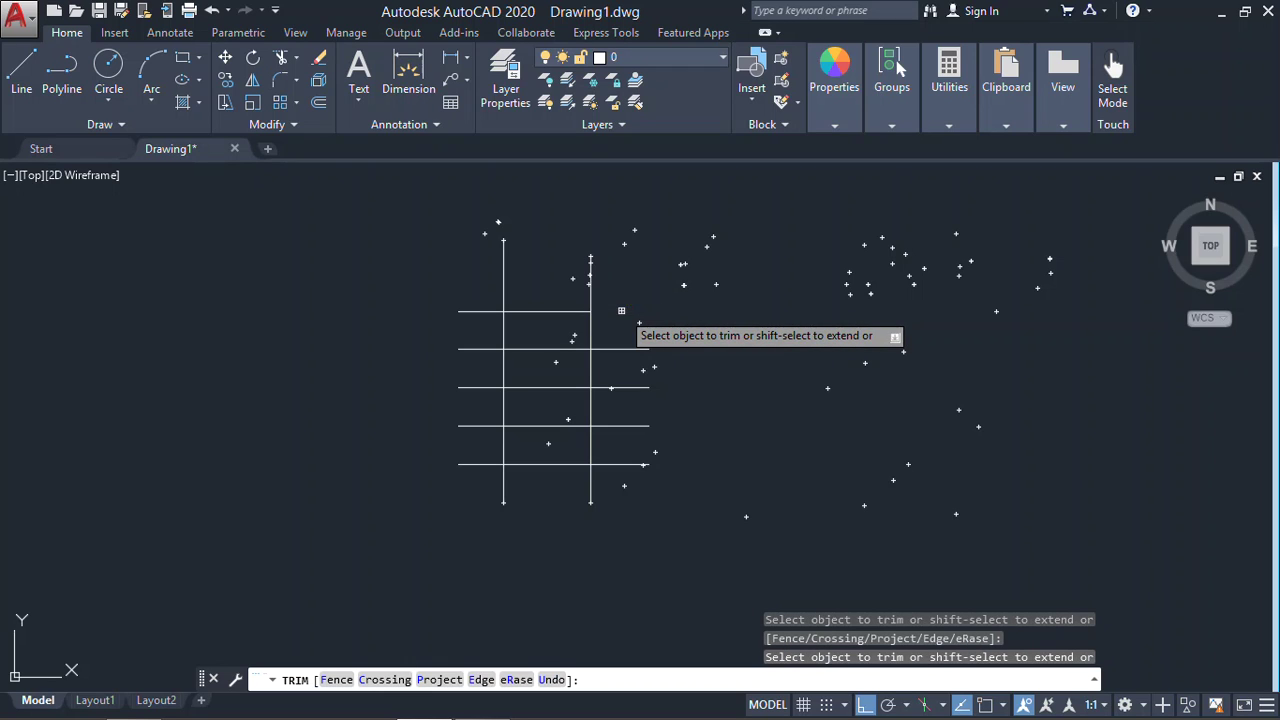
left_click(548, 349)
left_click(492, 387)
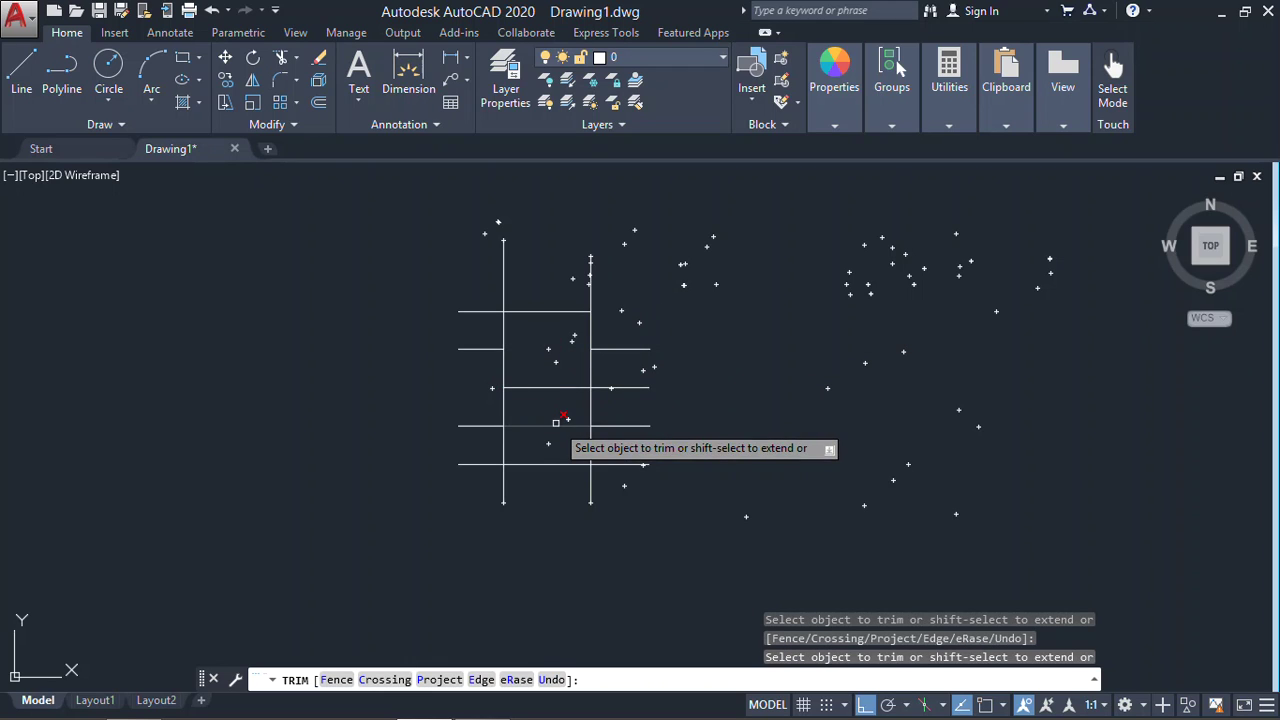
left_click(555, 426)
left_click(628, 466)
key("Escape")
- Select all the trimmed horizontal lines and both verticals with a crossing window and delete them
left_click(788, 222)
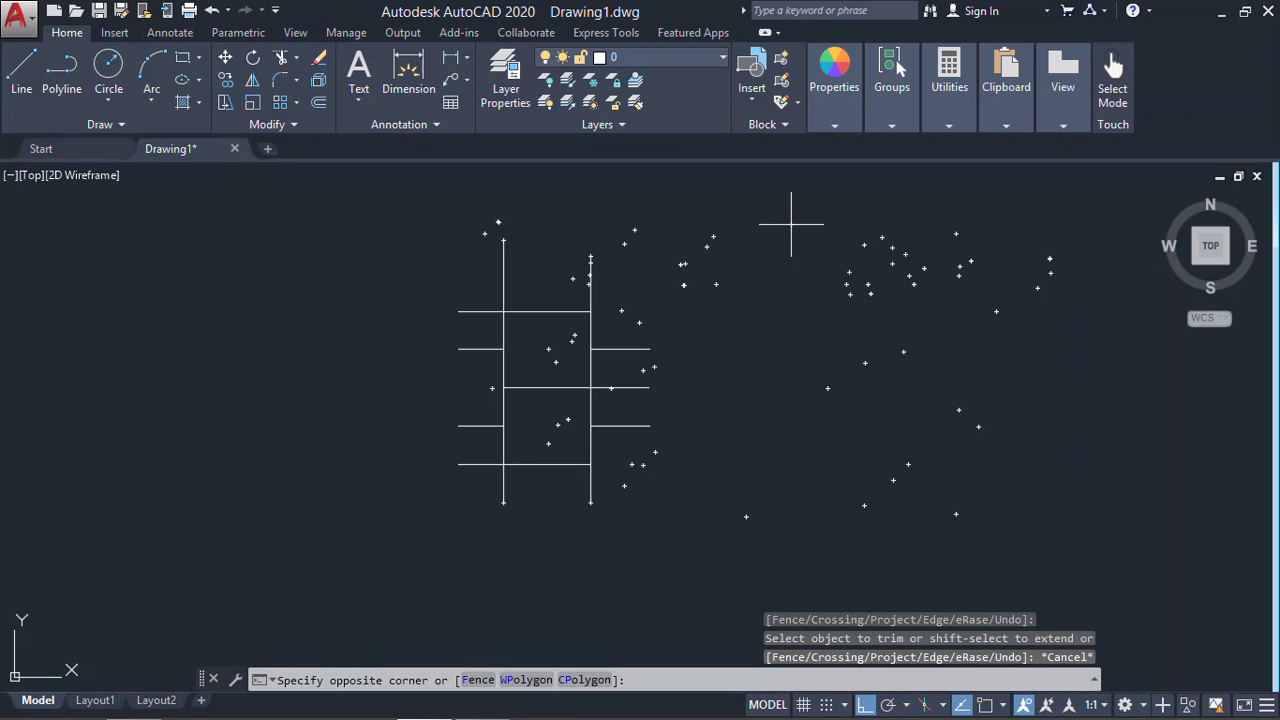
left_click(377, 547)
key("Delete")
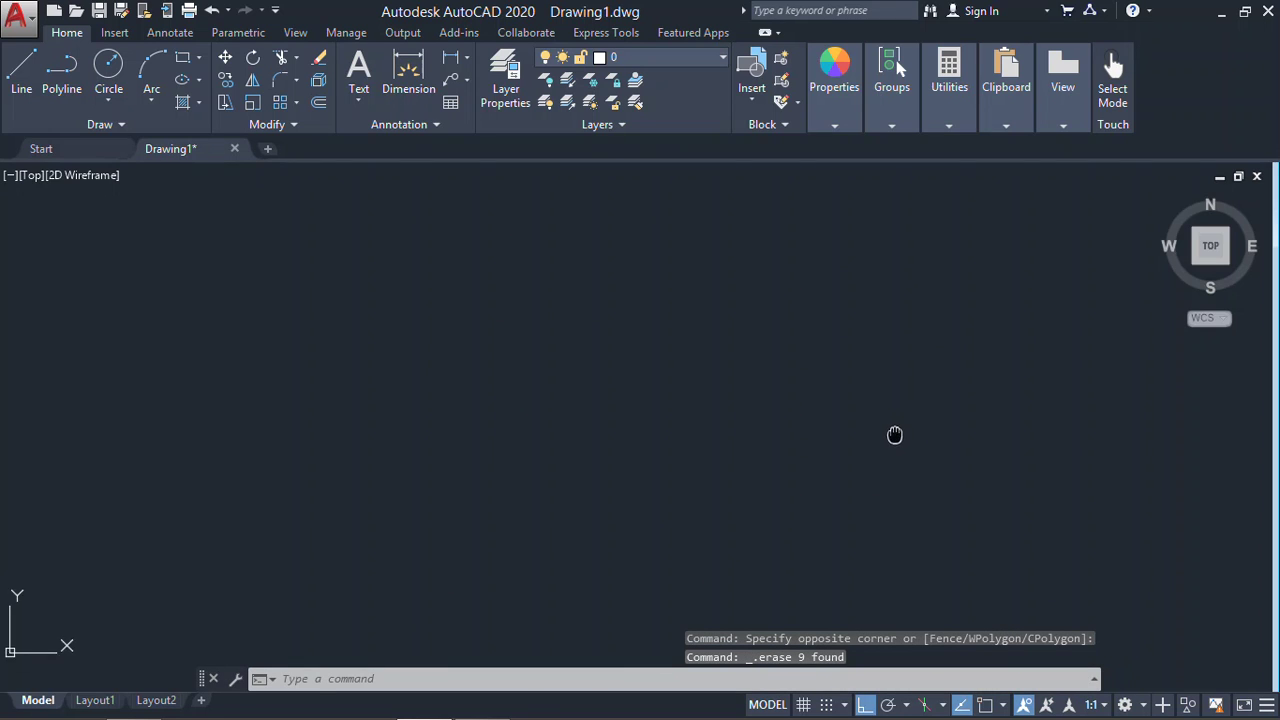
- Draw a horizontal line about 12 units long from right to left across the empty drawing area
type("l")
key("Return")
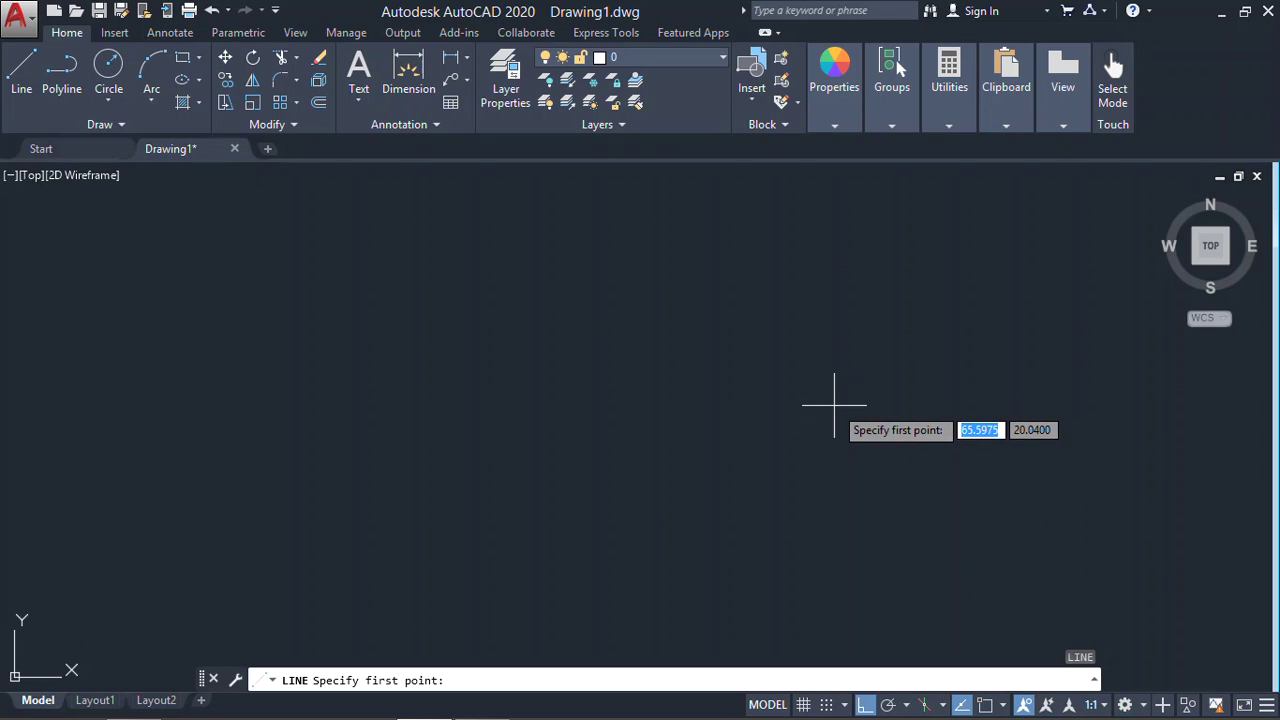
key("Escape")
key("Escape")
type("l")
key("Return")
left_click(838, 404)
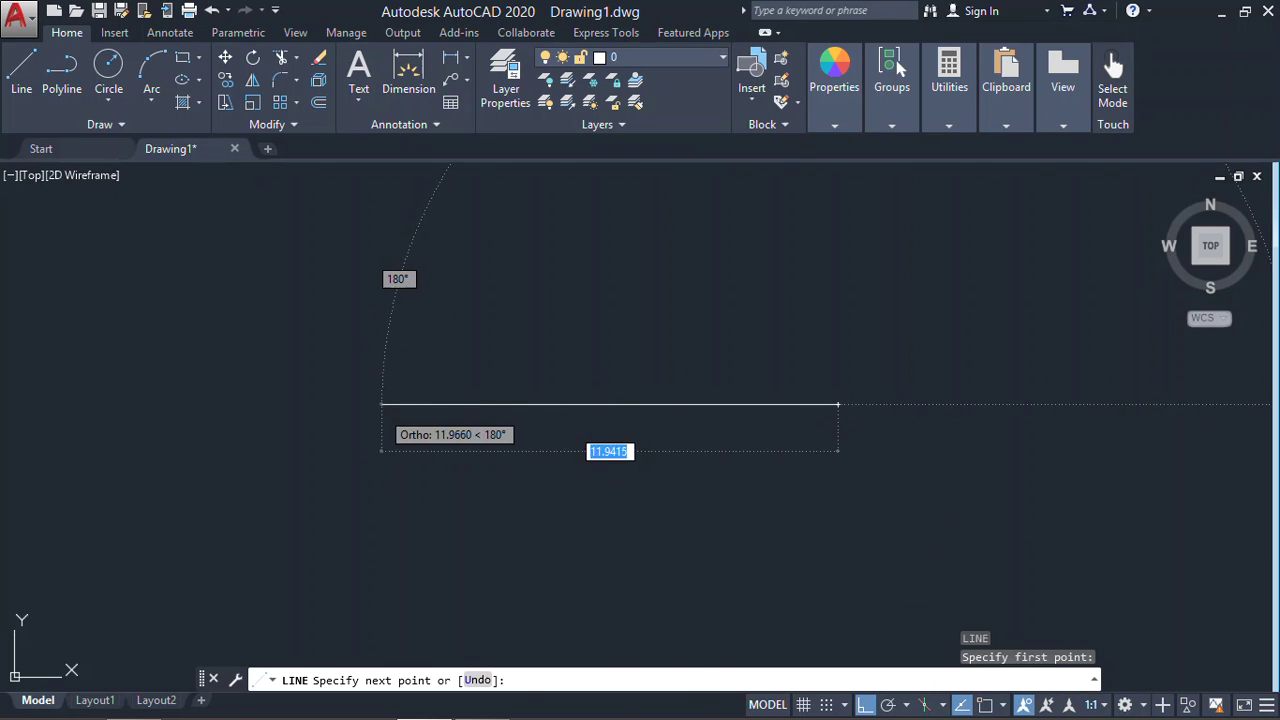
left_click(381, 404)
key("Escape")
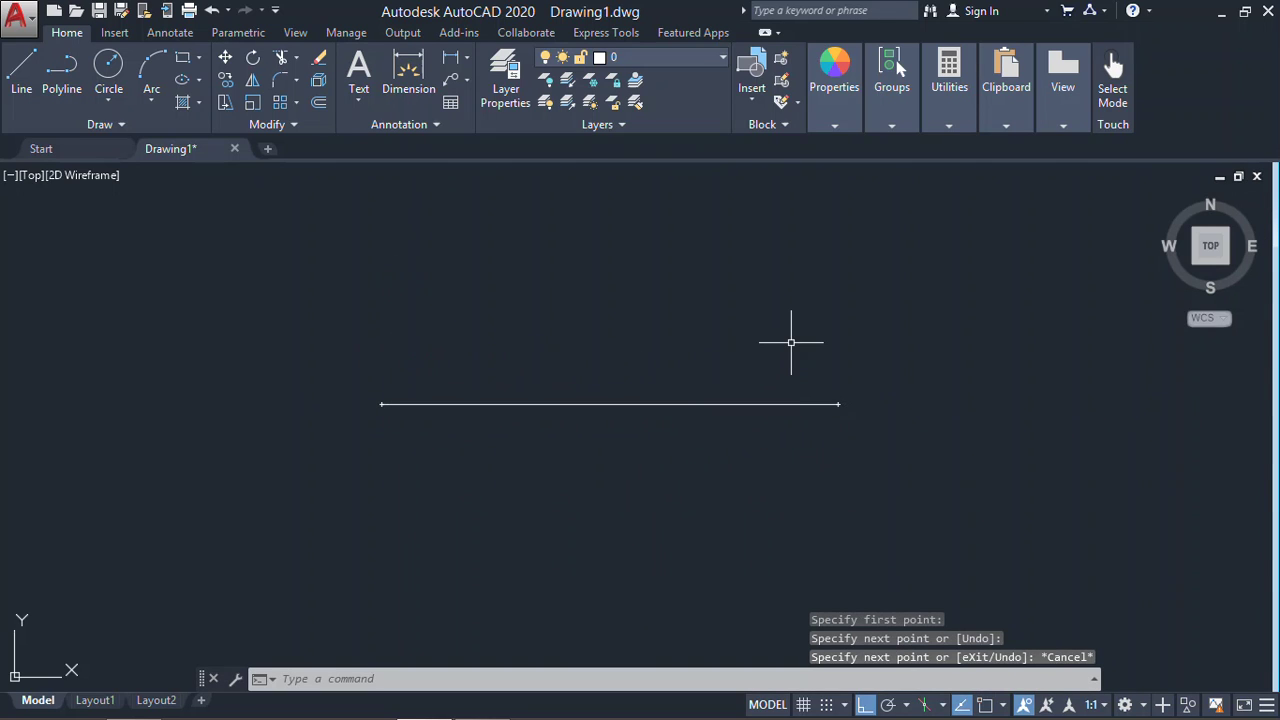
- Move the horizontal line straight up from its right endpoint, turning object snap on during the move
type("m")
key("Return")
left_click(808, 405)
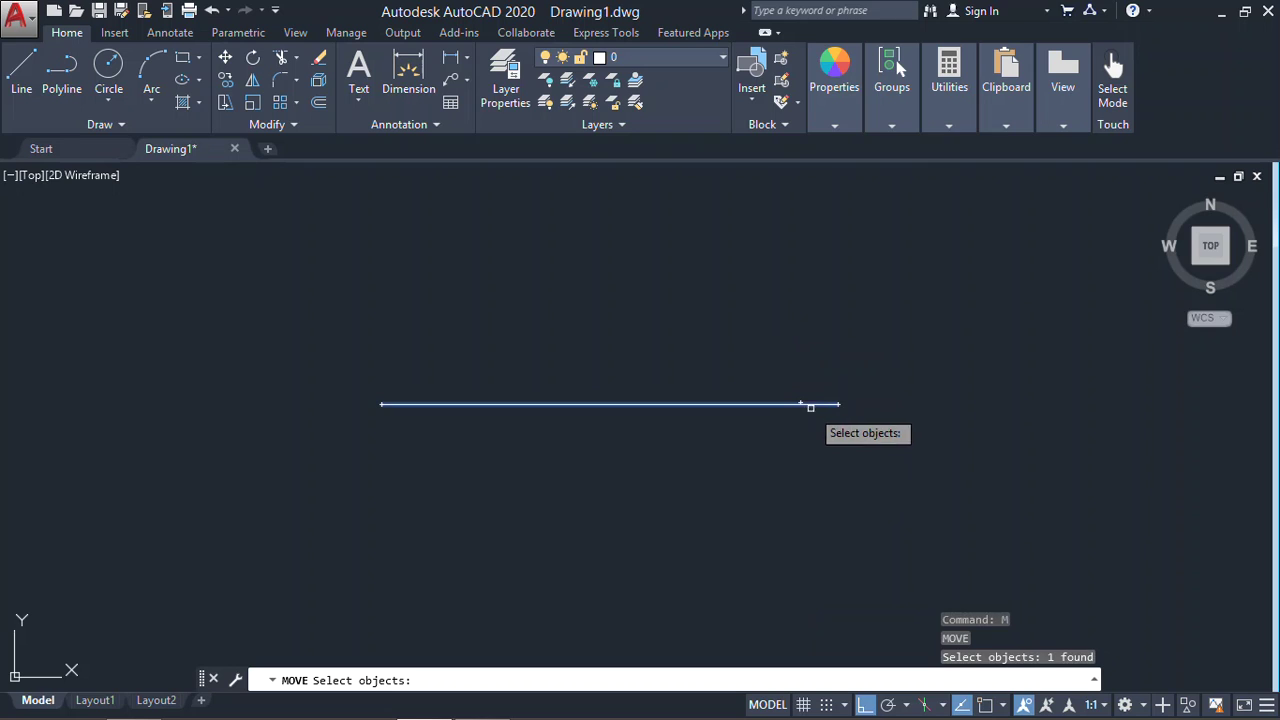
key("Return")
left_click(838, 404)
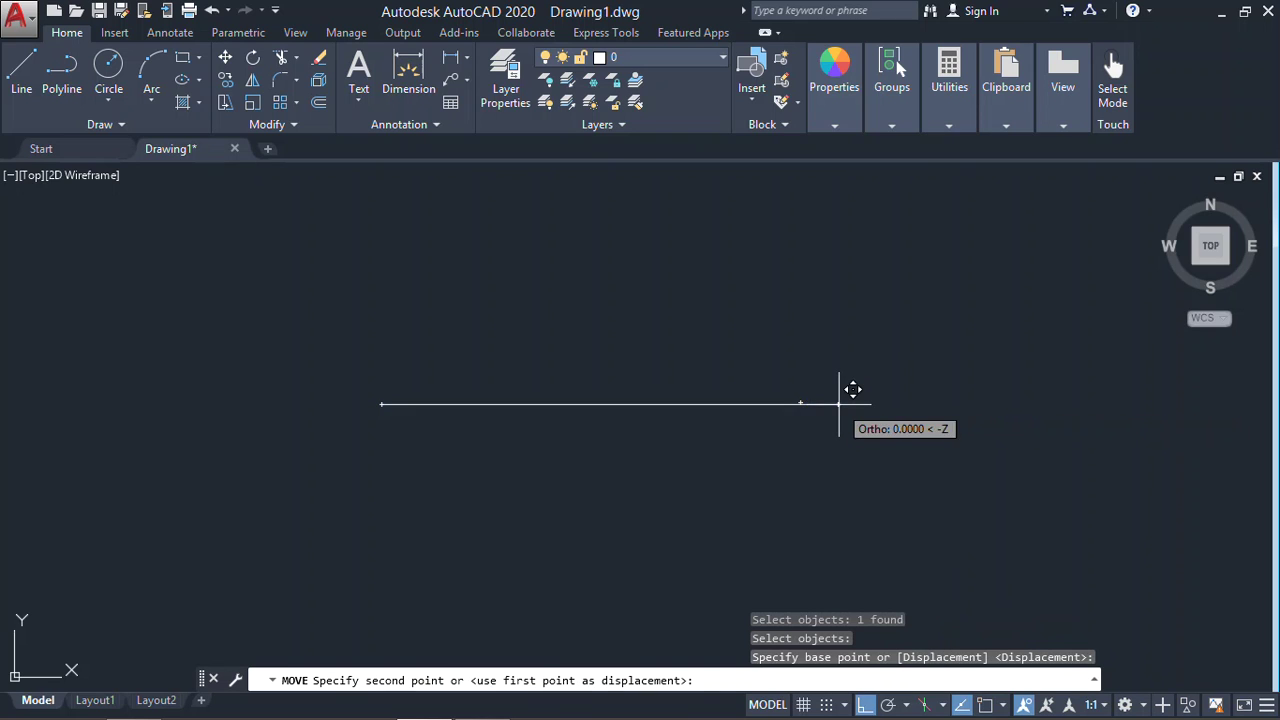
left_click(985, 704)
left_click(903, 248)
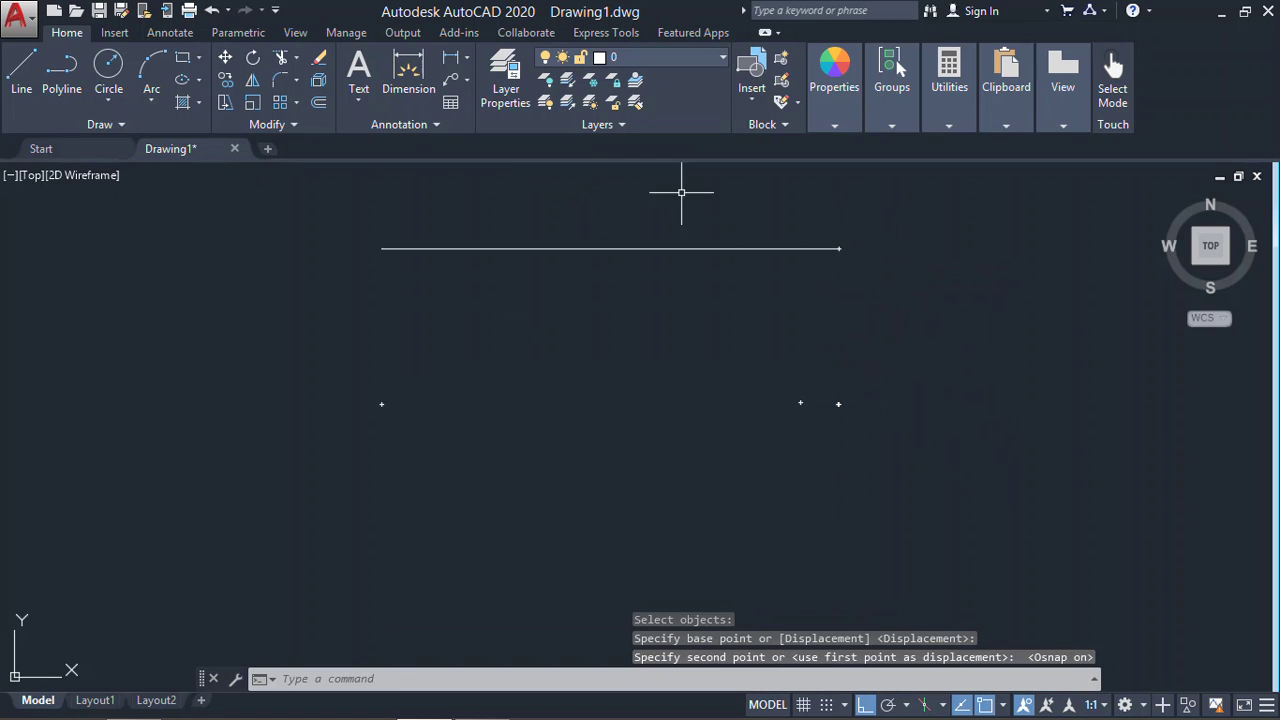
key("Escape")
key("Escape")
- Copy the horizontal line 4 units straight down
type("co")
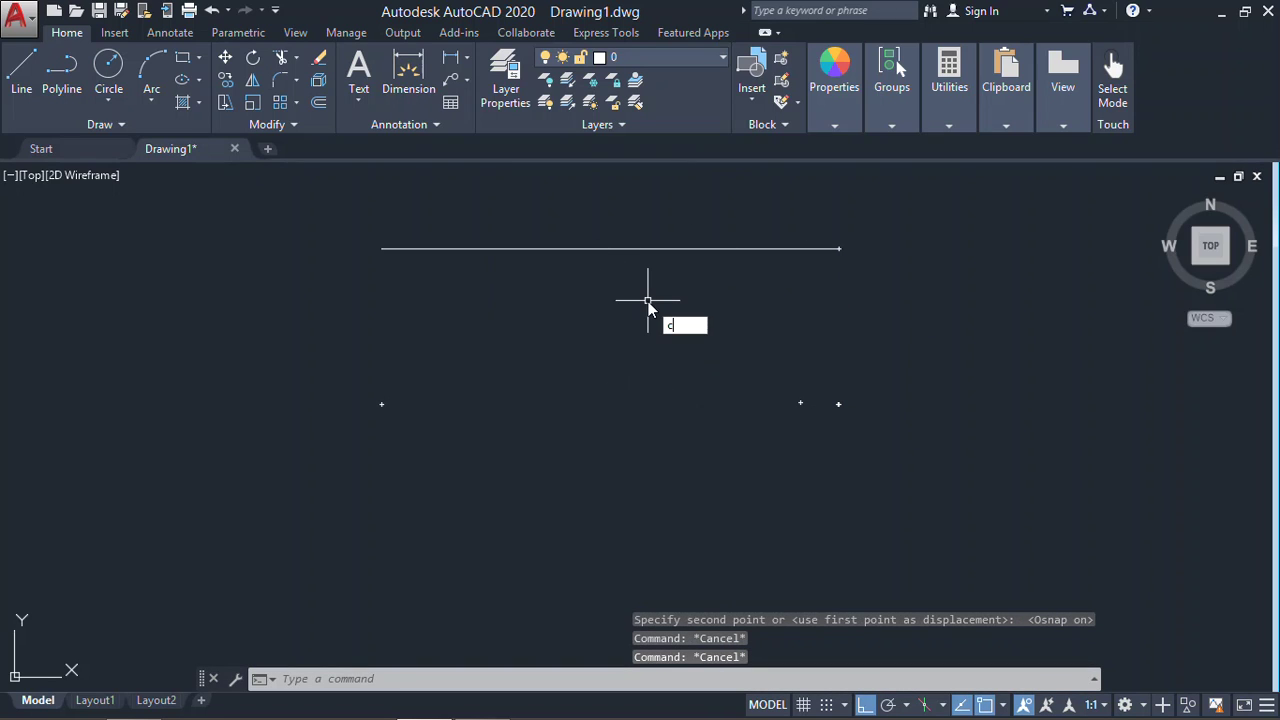
key("Return")
left_click(741, 236)
left_click(704, 274)
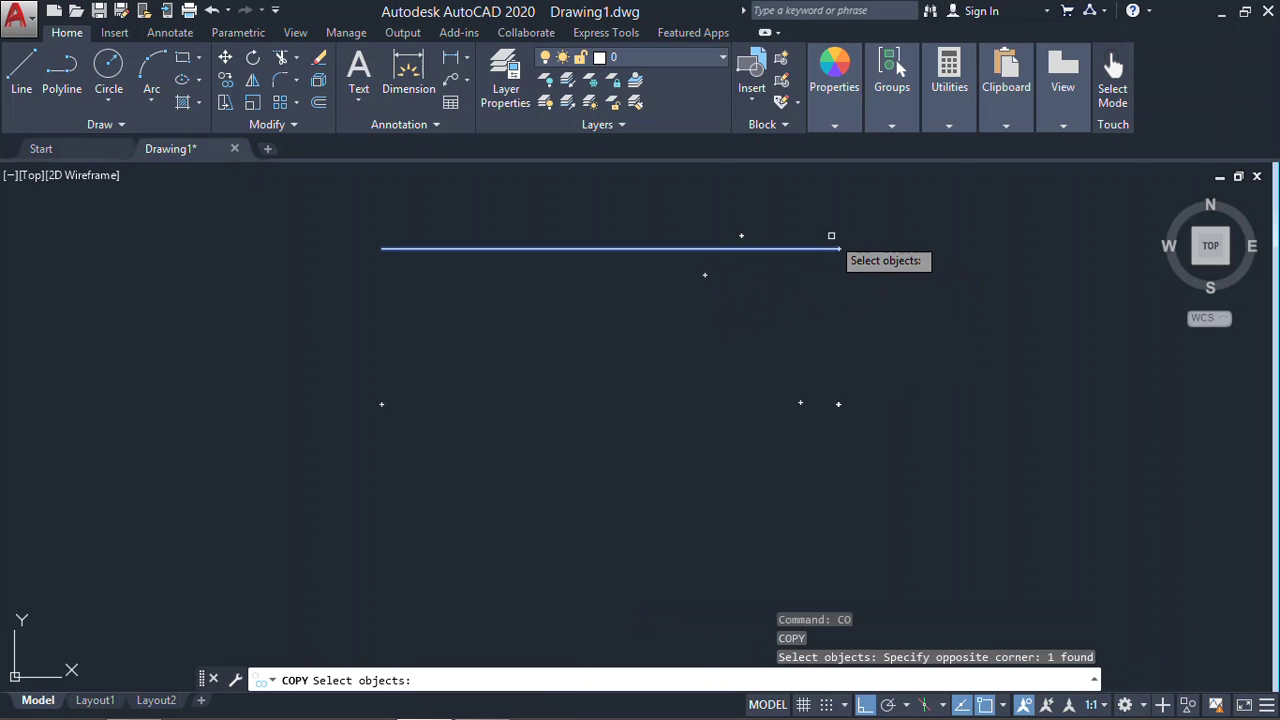
key("Return")
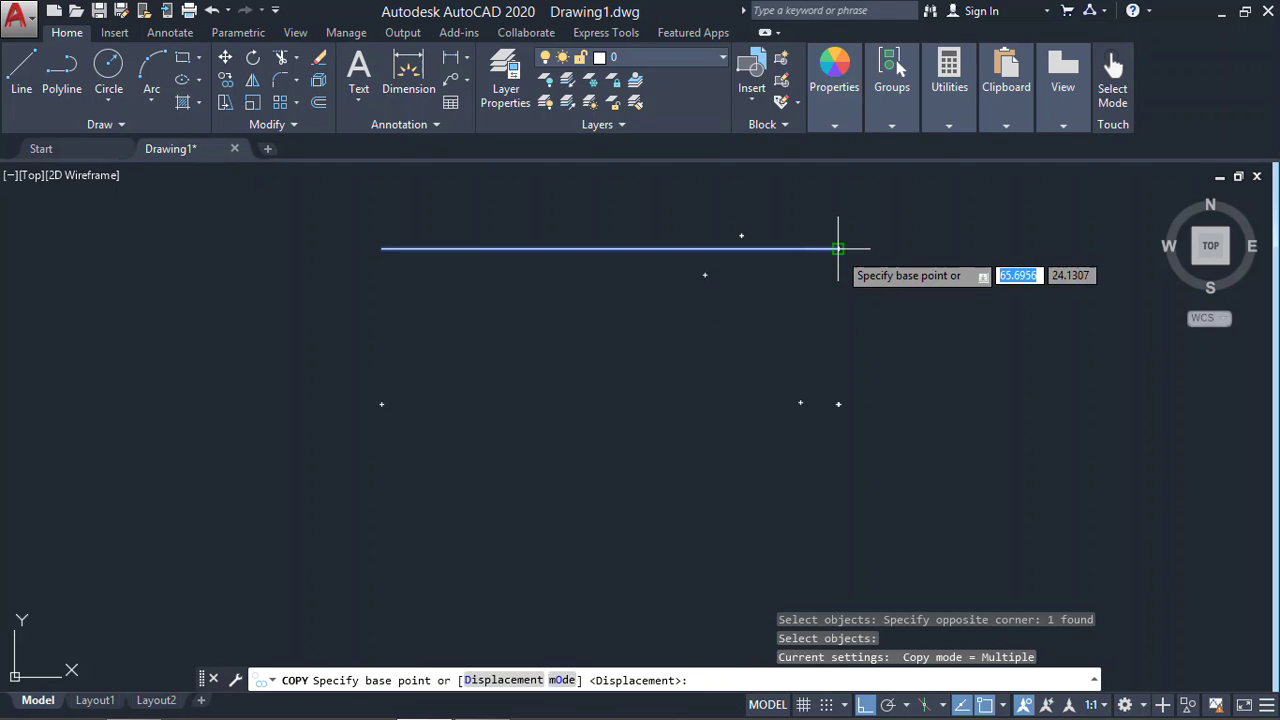
left_click(620, 248)
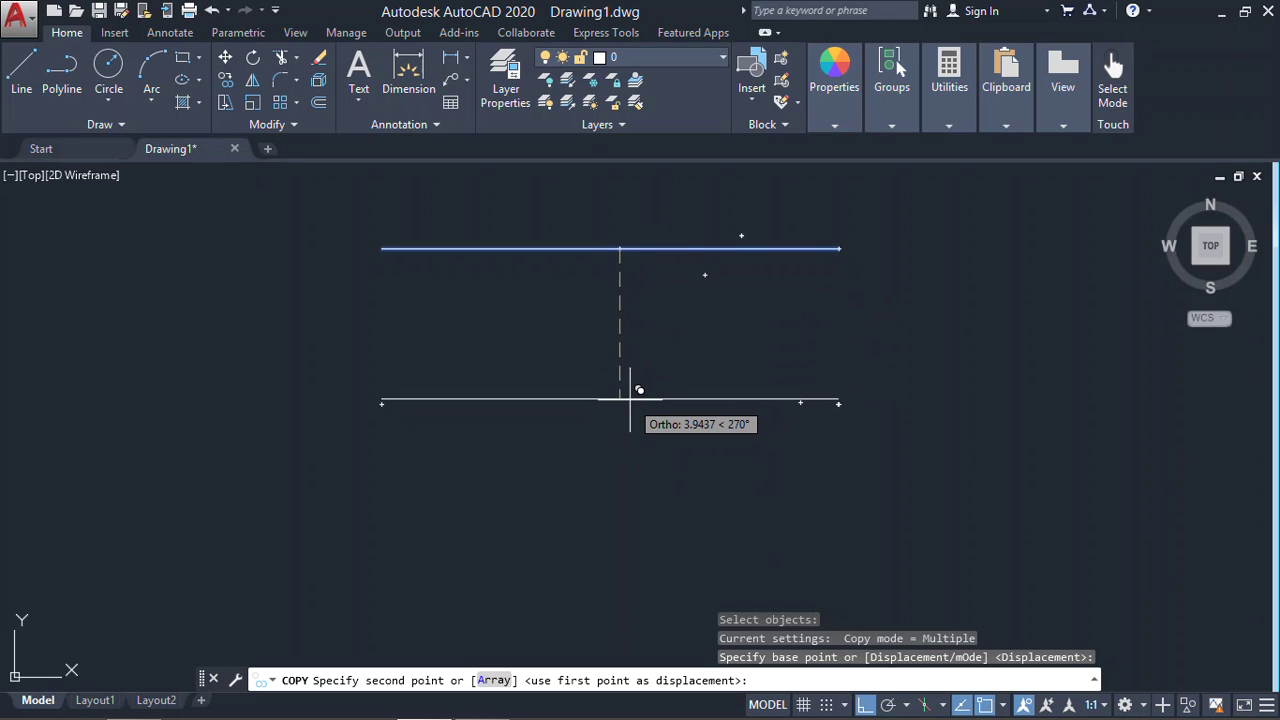
type("4")
key("Return")
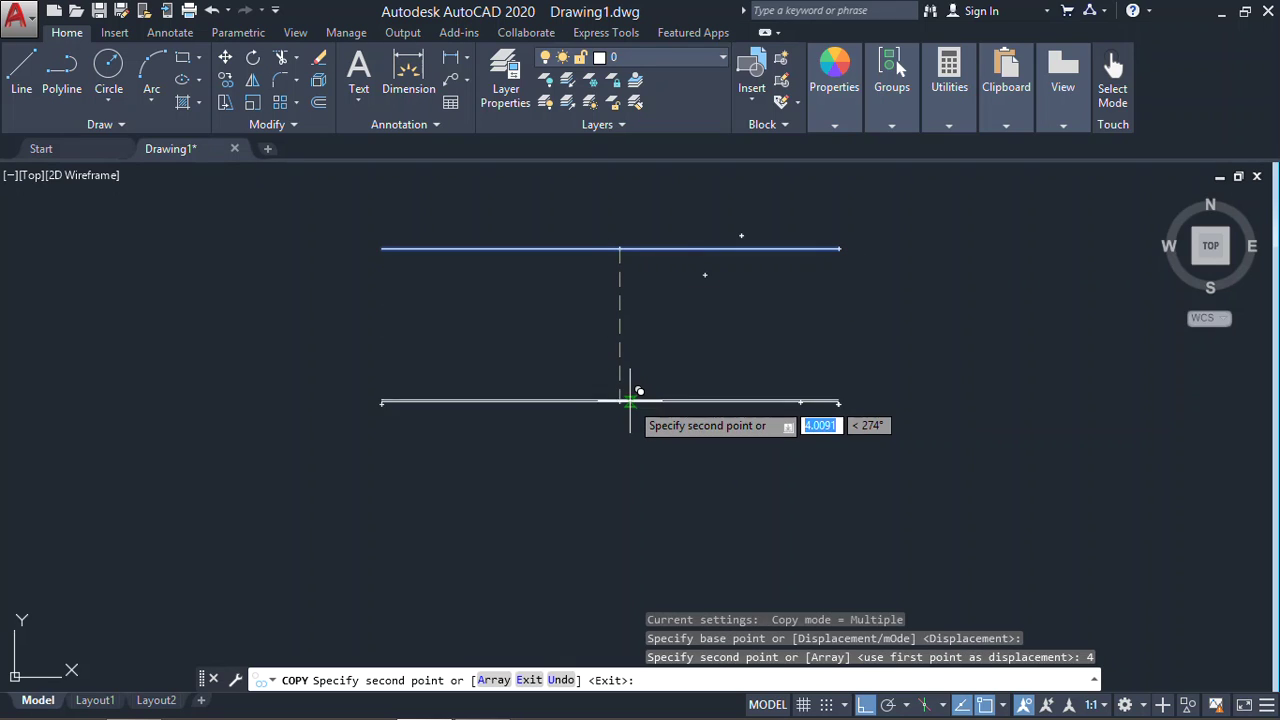
key("Escape")
- Draw a vertical line downward across both horizontal lines, near their right ends
middle_click_drag(809, 371, 748, 399)
type("l")
key("Return")
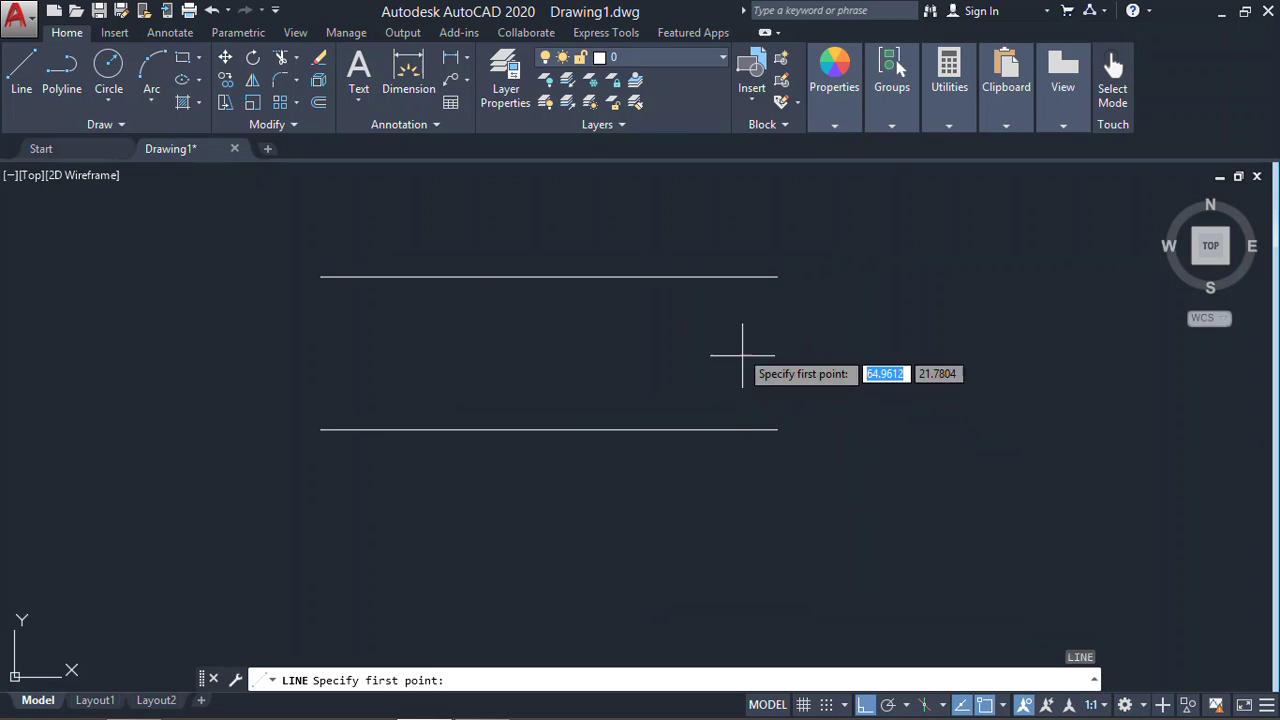
left_click(726, 190)
left_click(717, 522)
key("Escape")
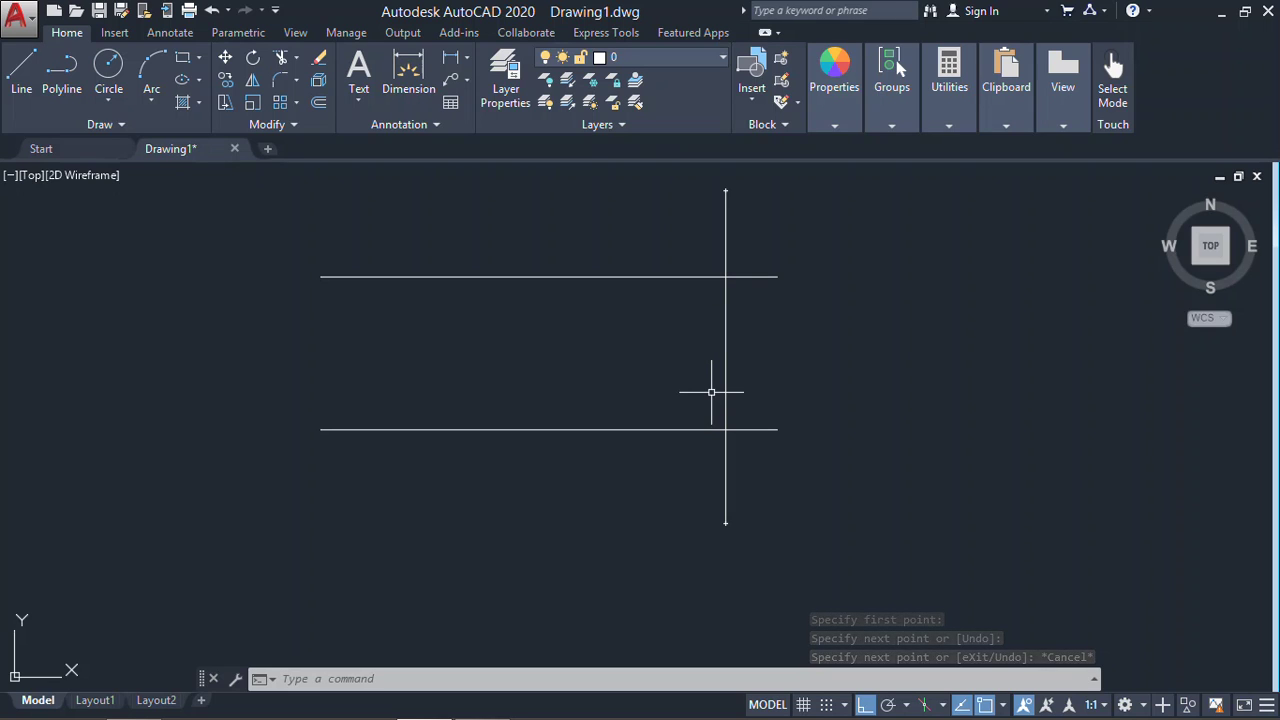
- Using Fillet with the Multiple option, join the vertical line to the lower and upper horizontal lines in sharp corners
type("F")
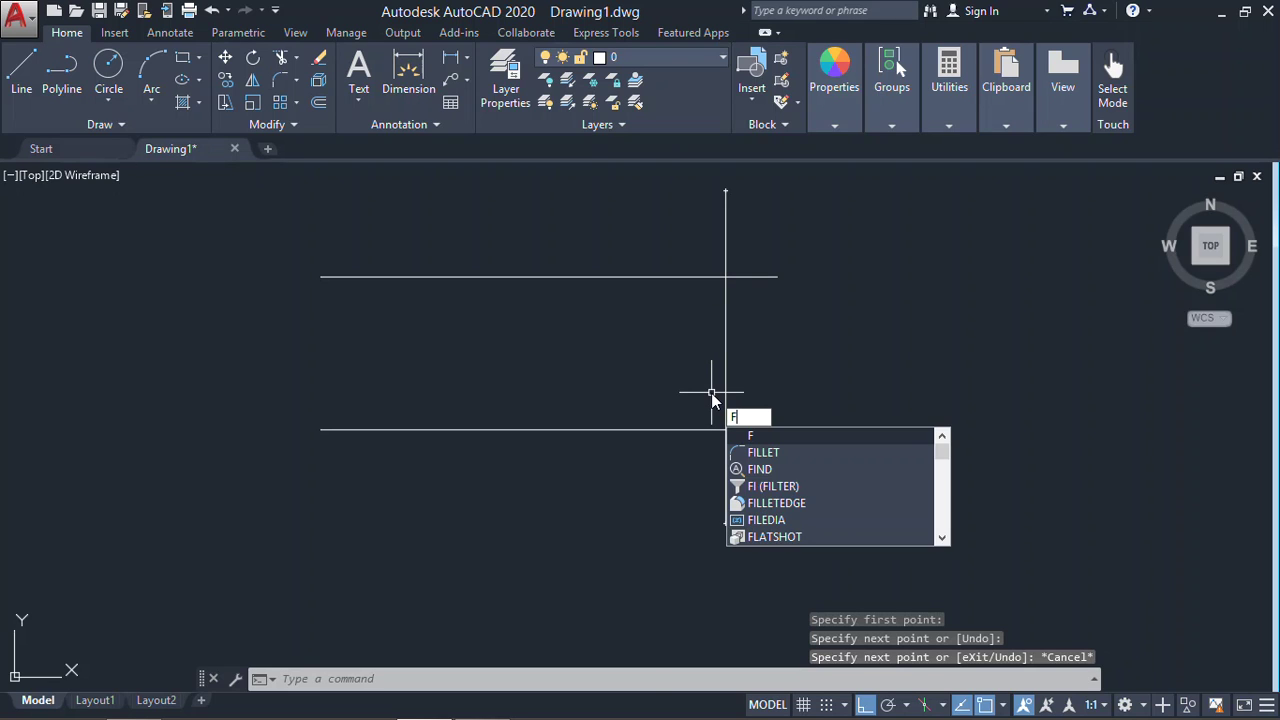
key("Return")
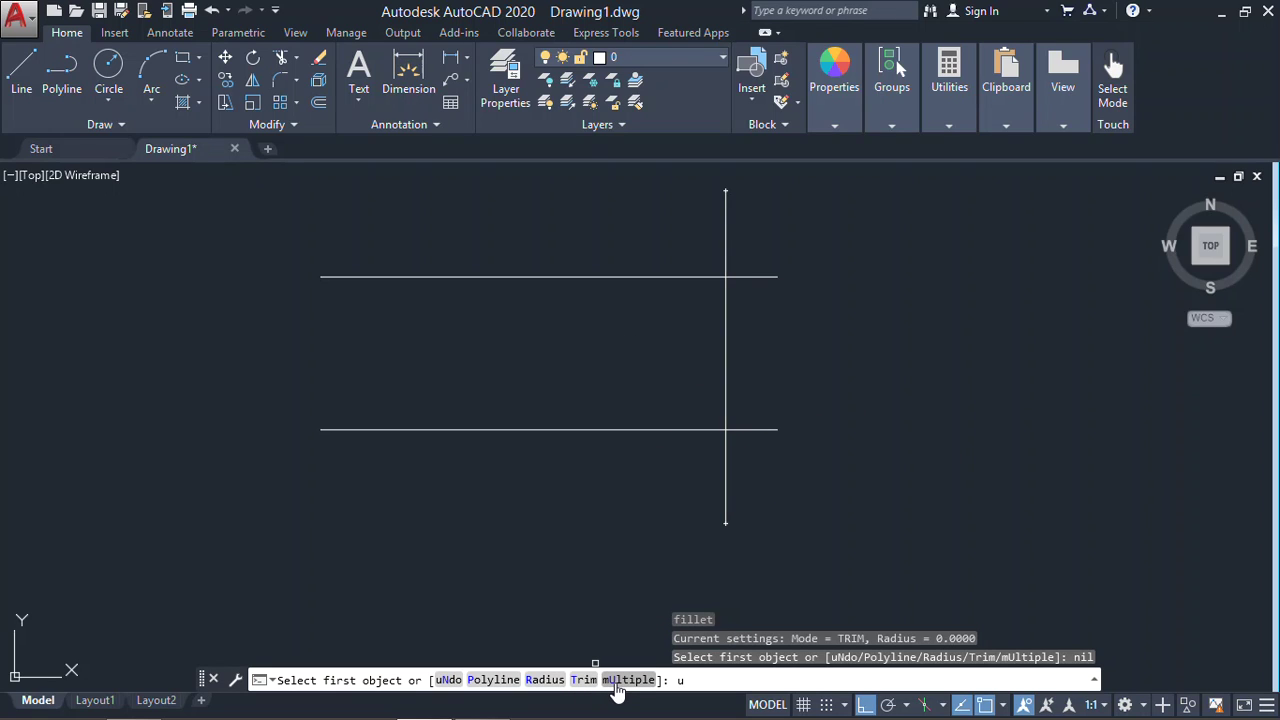
type("u")
key("Return")
left_click(724, 411)
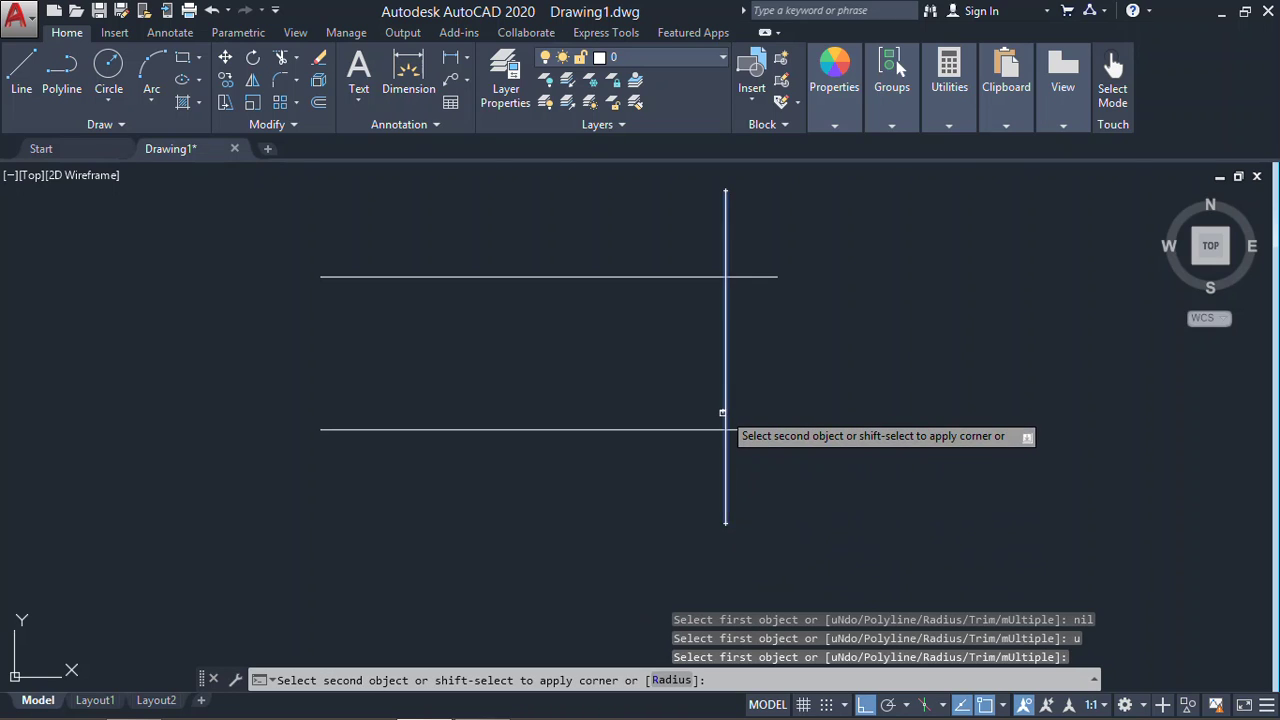
left_click(712, 430)
left_click(701, 278)
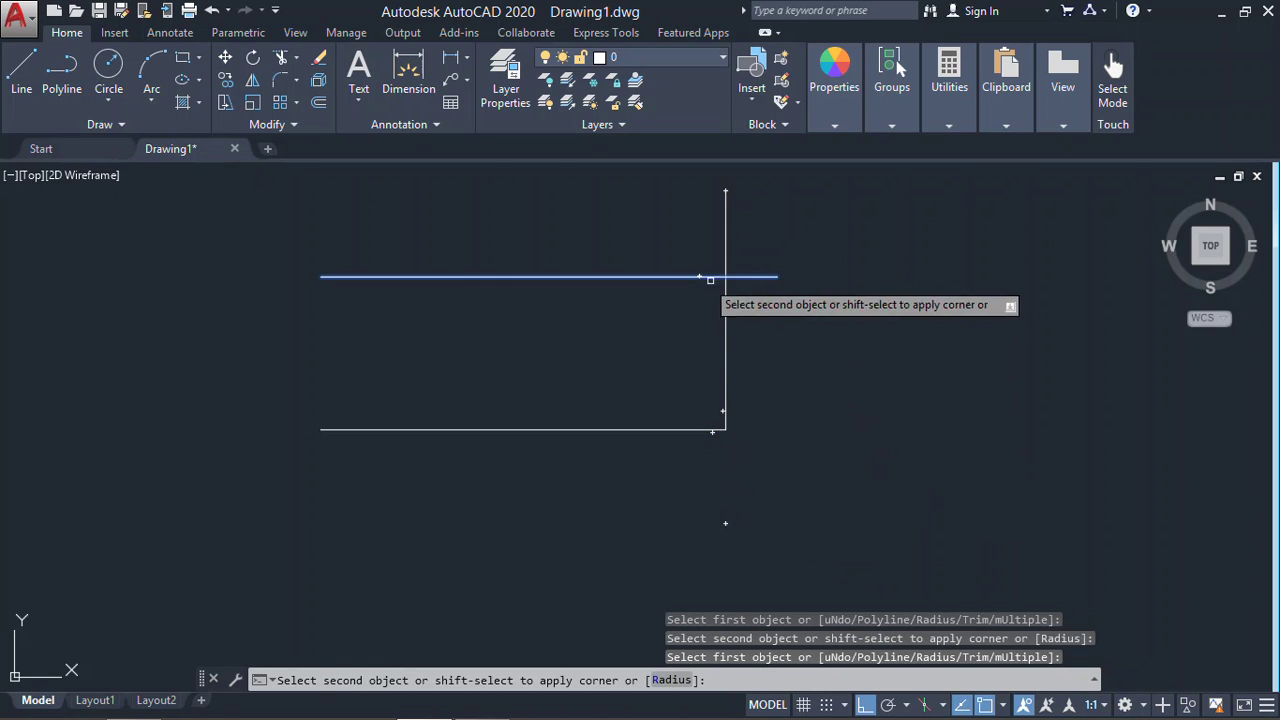
key("Escape")
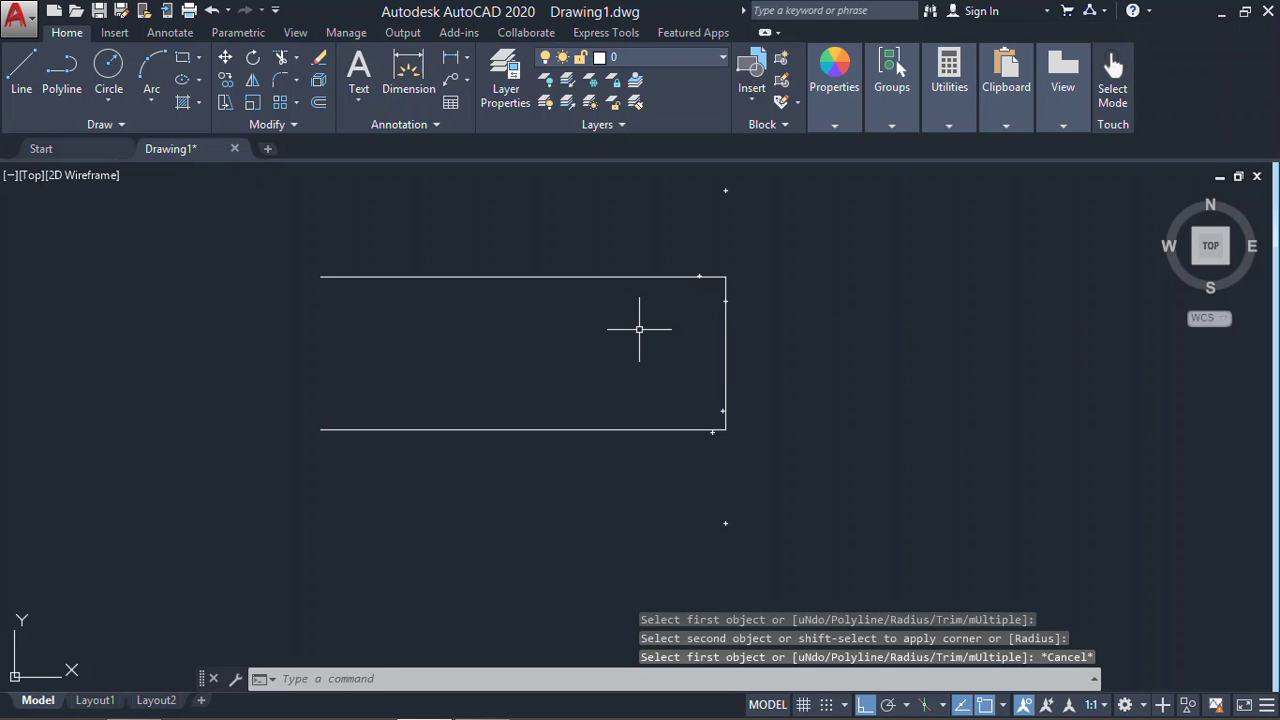
- Try offsetting the upper horizontal line downward by a distance of about 2.38 picked between two points, and undo it
type("O")
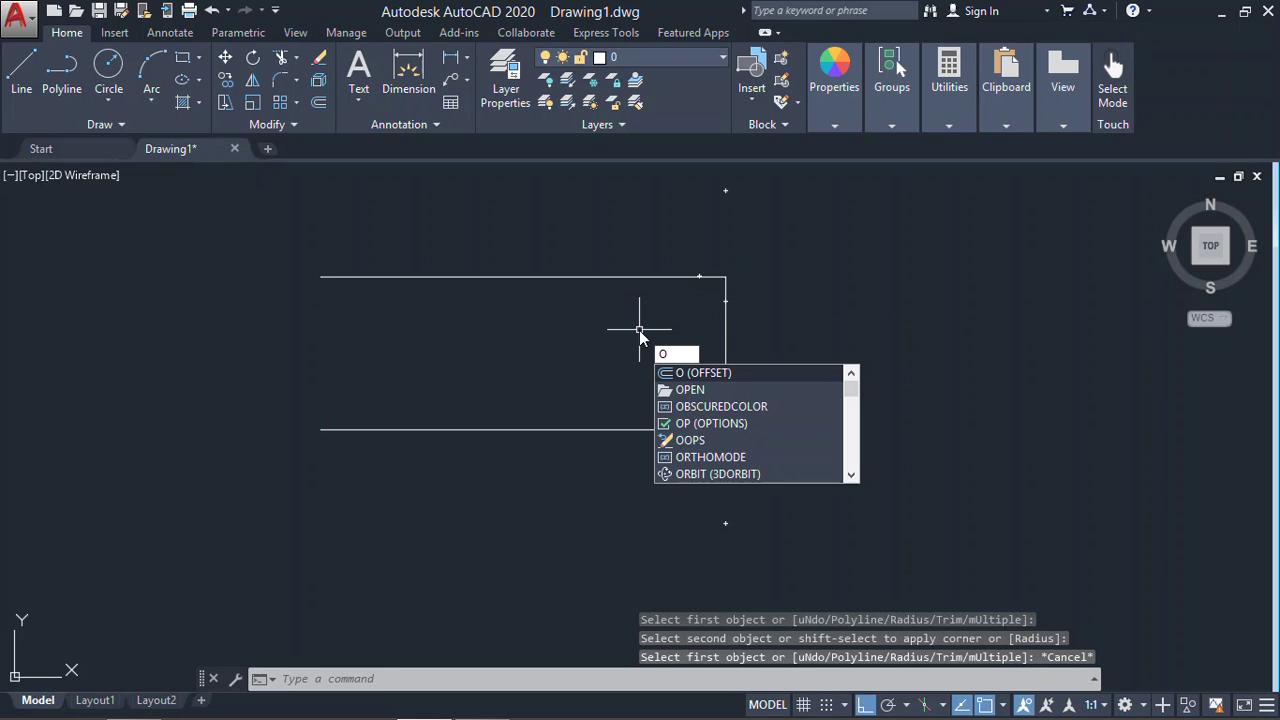
key("Return")
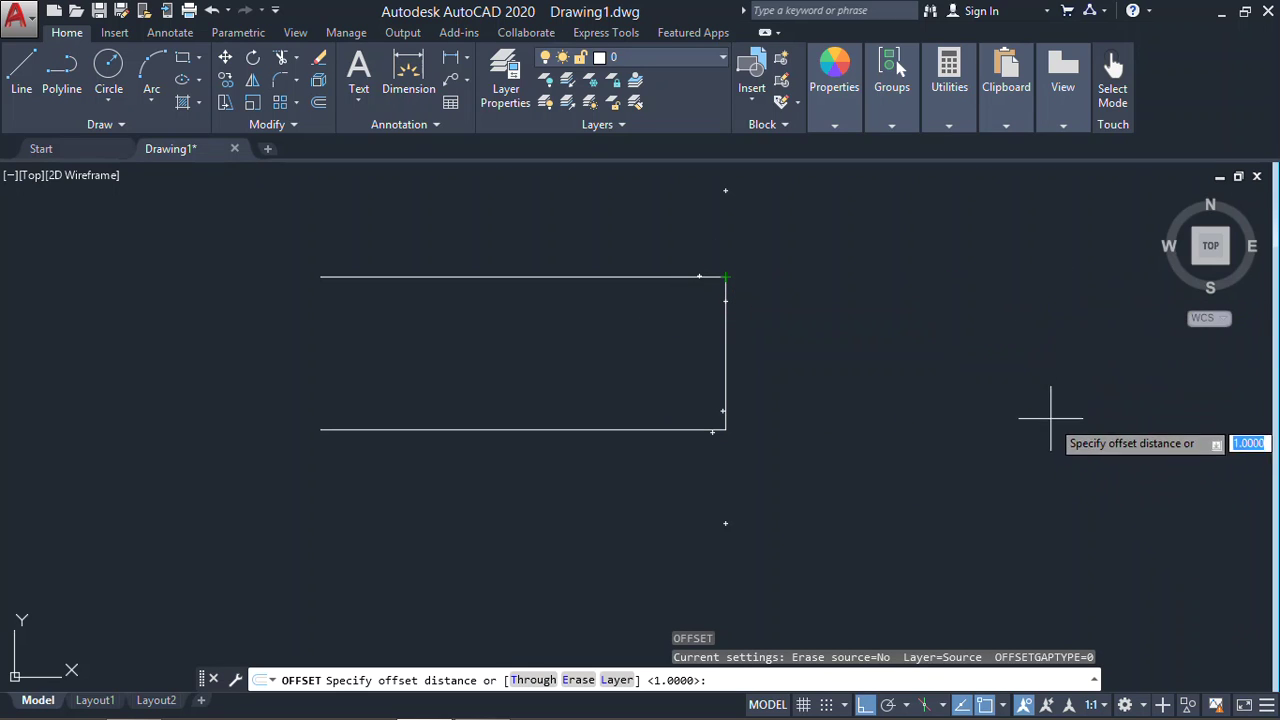
left_click(1016, 258)
left_click(1016, 349)
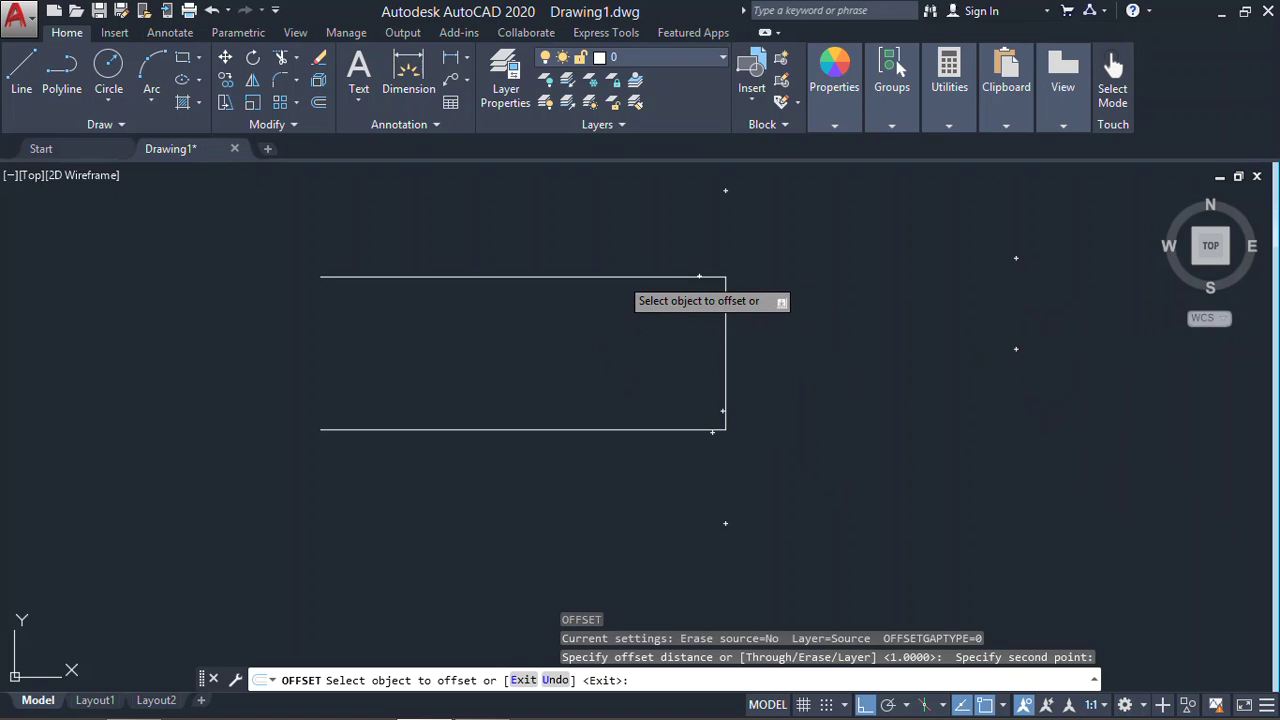
left_click(620, 277)
left_click(615, 340)
type("u")
key("Return")
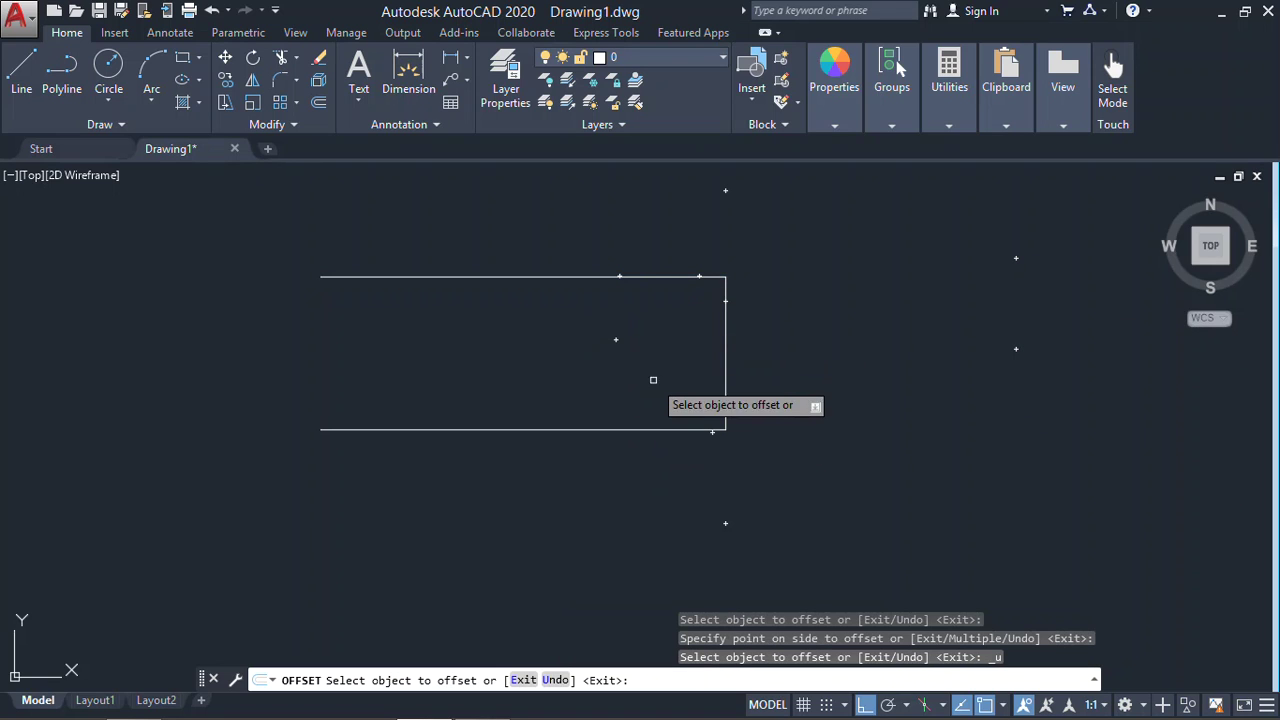
key("Escape")
- Offset the upper horizontal line downward by 0.5, towards the inside of the outline
type("o")
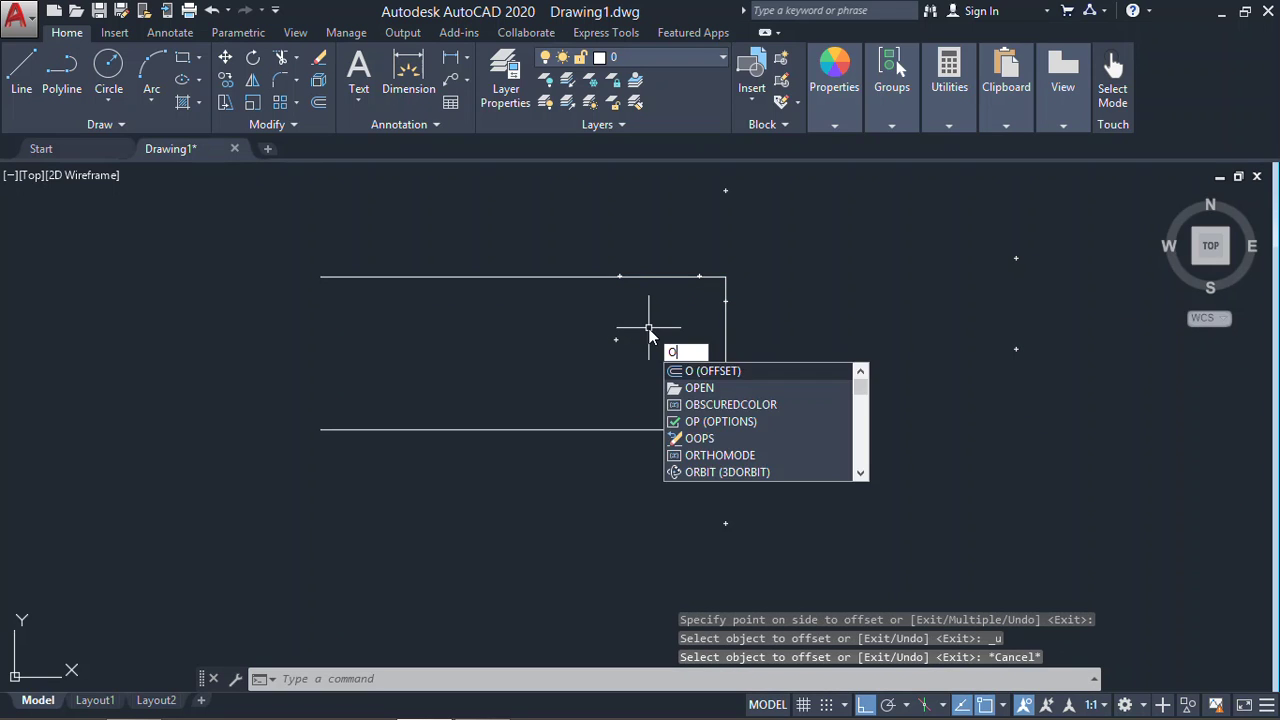
key("Return")
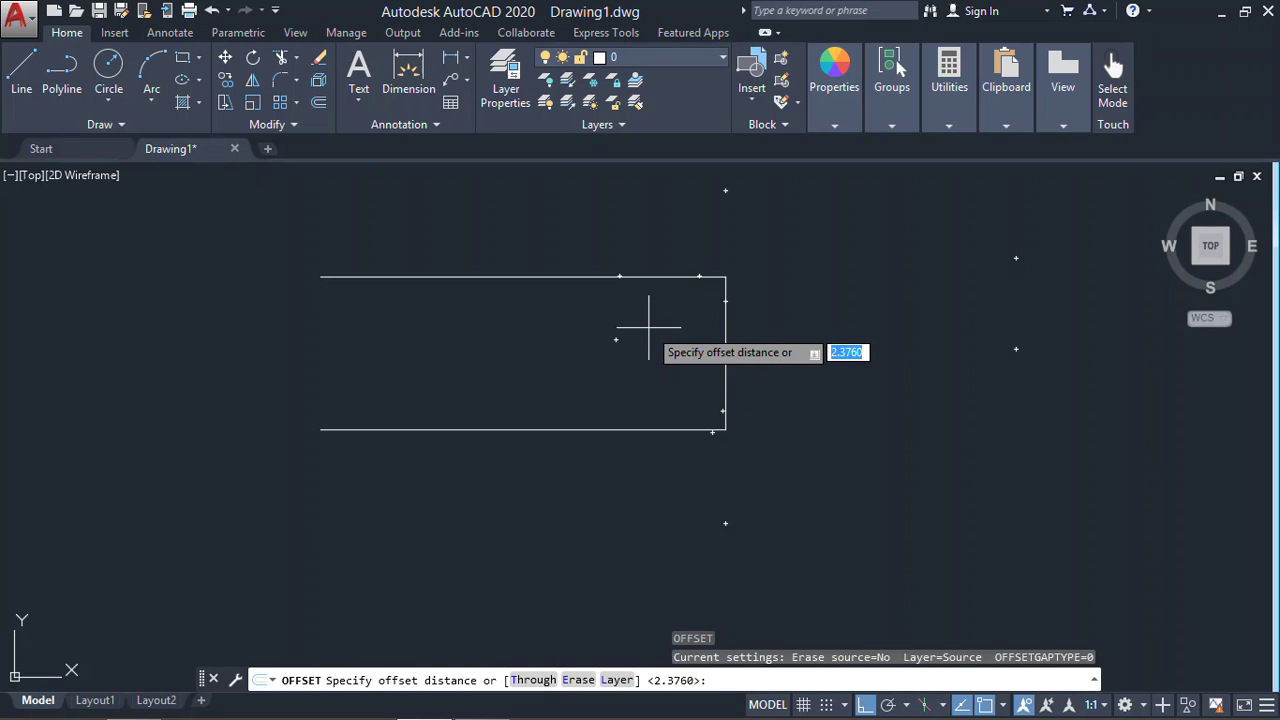
type(".5")
key("Return")
left_click(649, 277)
left_click(649, 323)
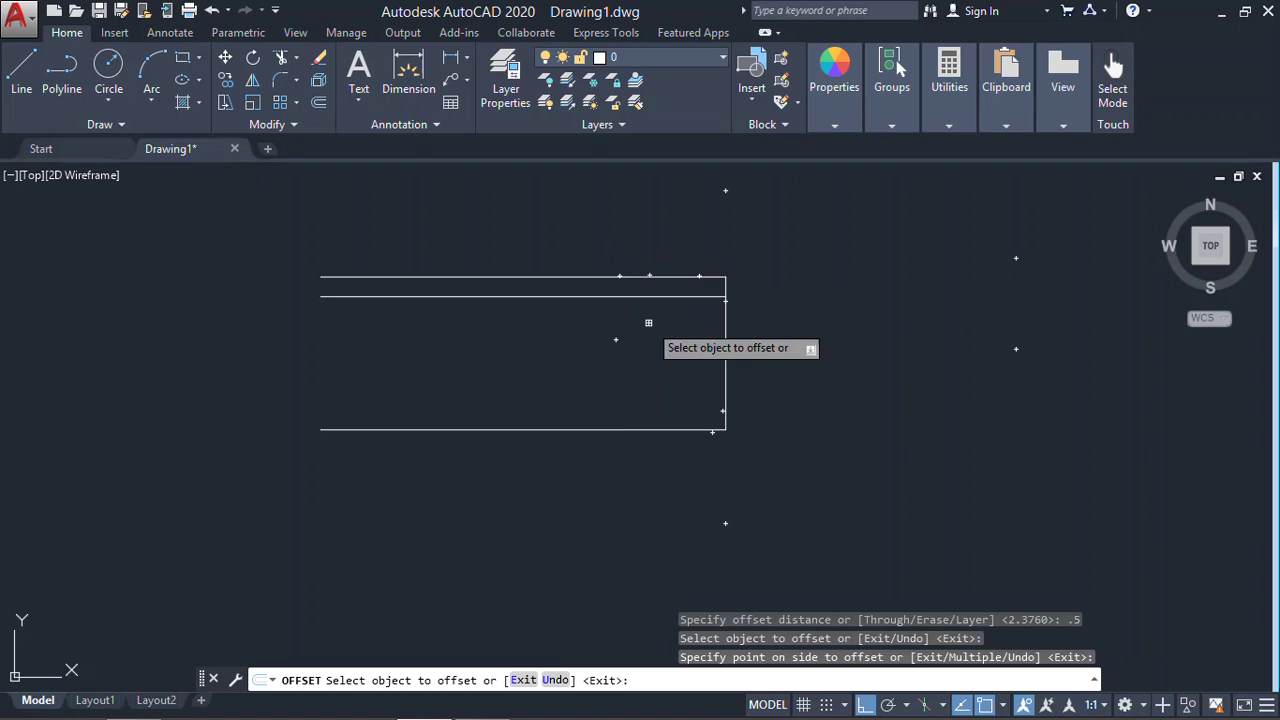
- Offset the lower horizontal line and the vertical line inward by 0.5
left_click(636, 425)
left_click(635, 427)
left_click(637, 429)
left_click(695, 342)
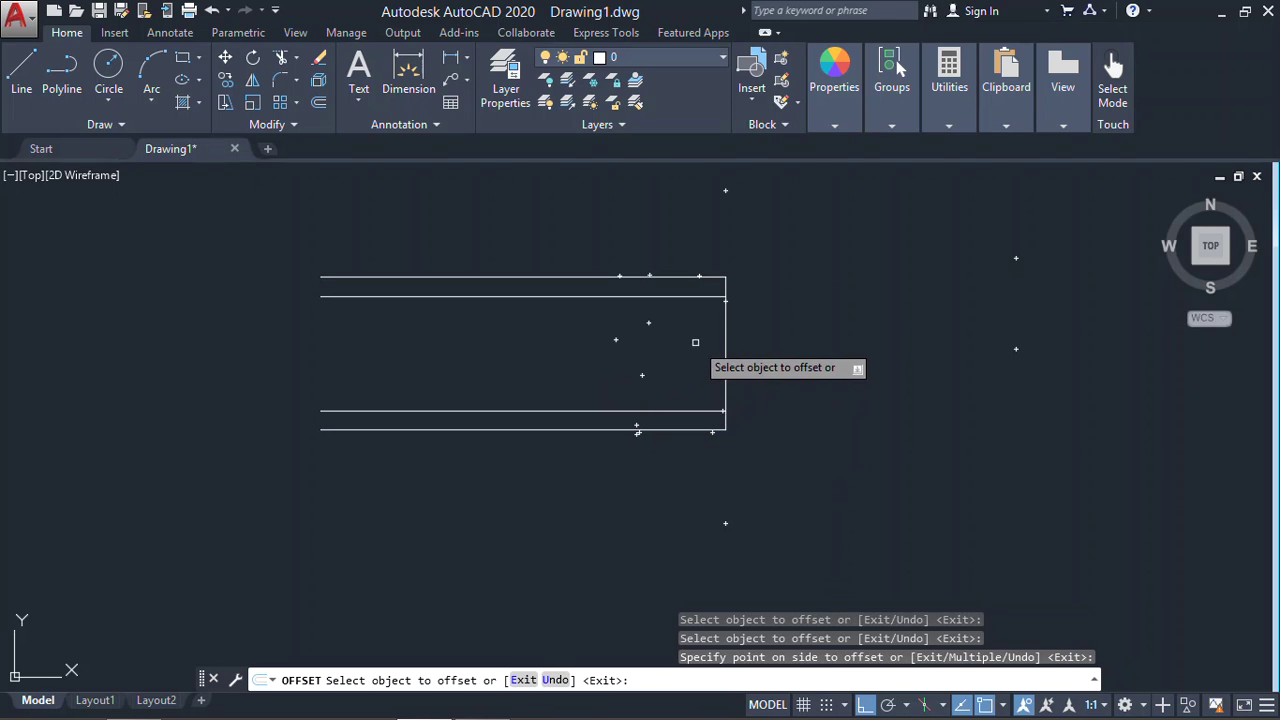
left_click(725, 343)
left_click(682, 353)
middle_click_drag(726, 343, 660, 321)
scroll(657, 302, "down", 2)
scroll(654, 300, "up", 8)
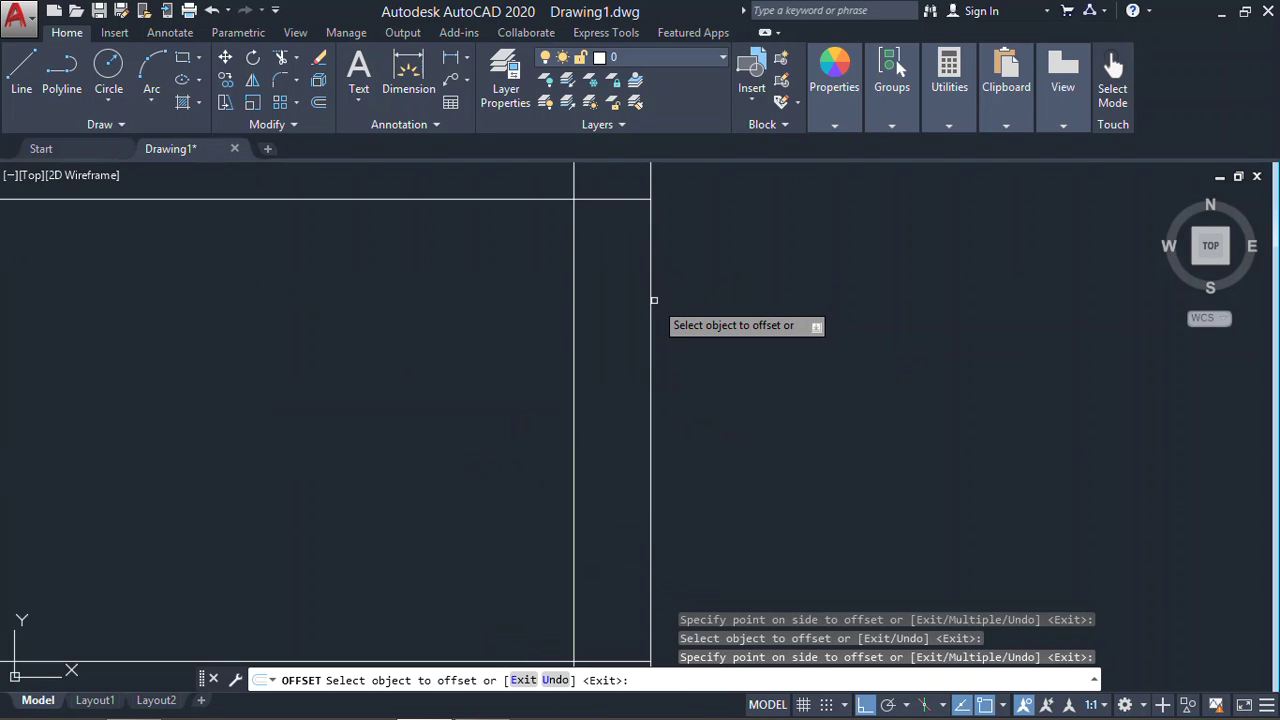
- End the Offset and, using all objects as cutting edges, trim the overhanging ends of the inner lines at their upper corner
scroll(650, 298, "down", 3)
key("Escape")
key("Escape")
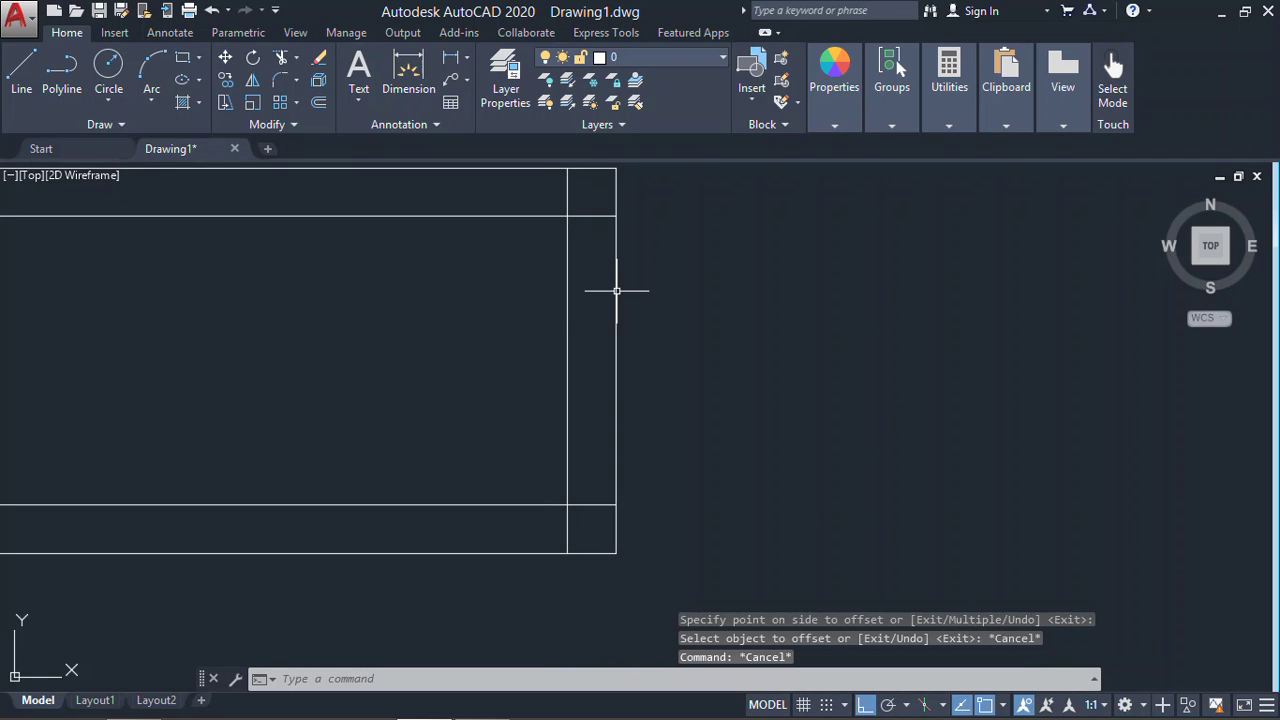
type("ts o")
type("r")
key("Return")
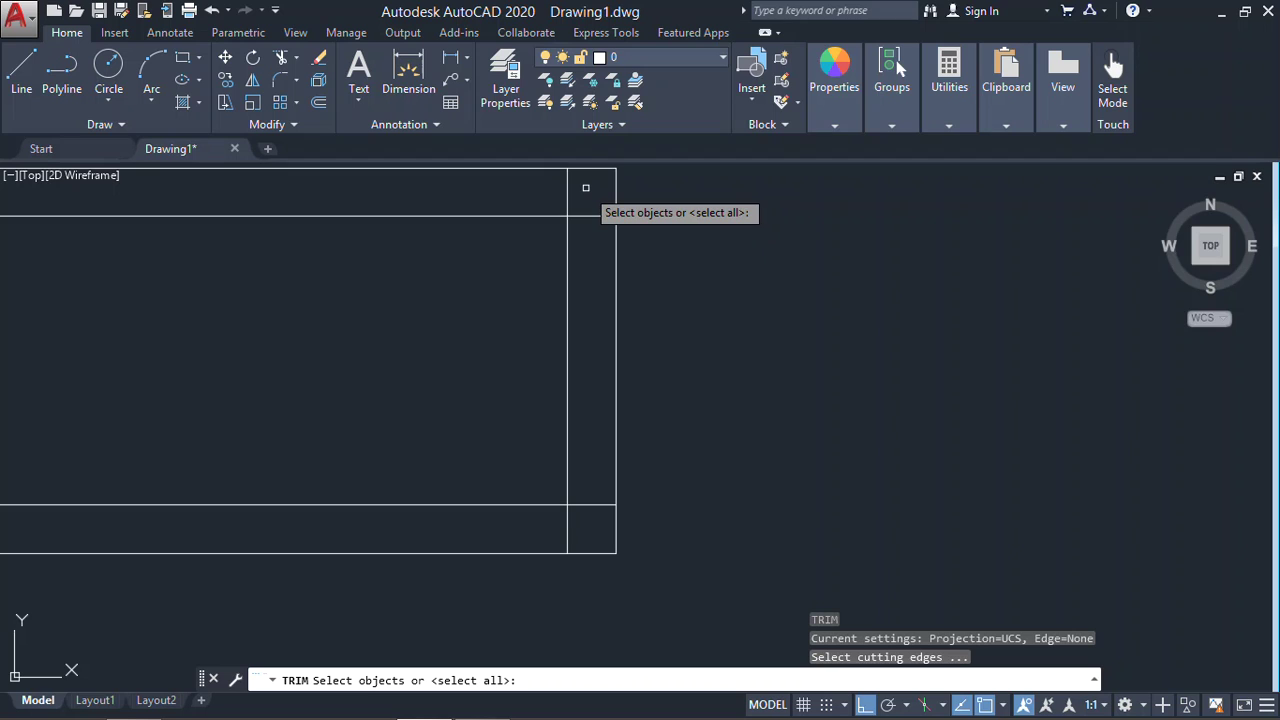
key("Return")
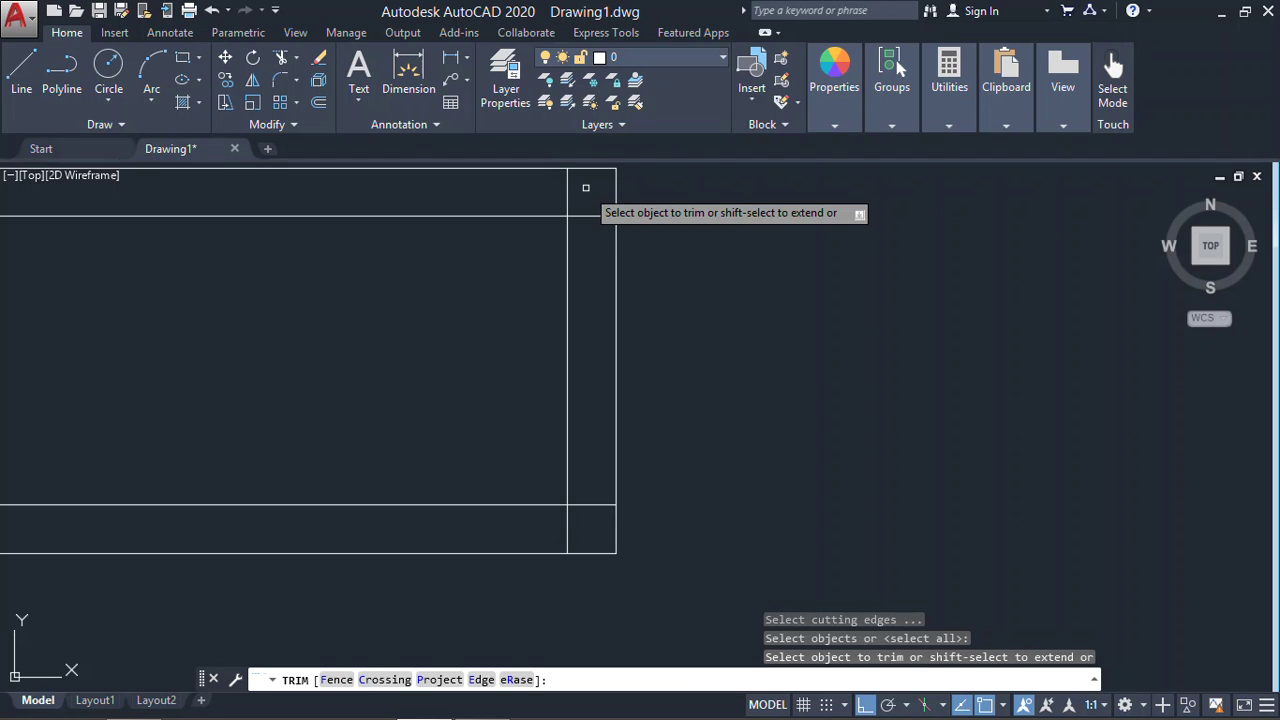
left_click(600, 183)
left_click(571, 222)
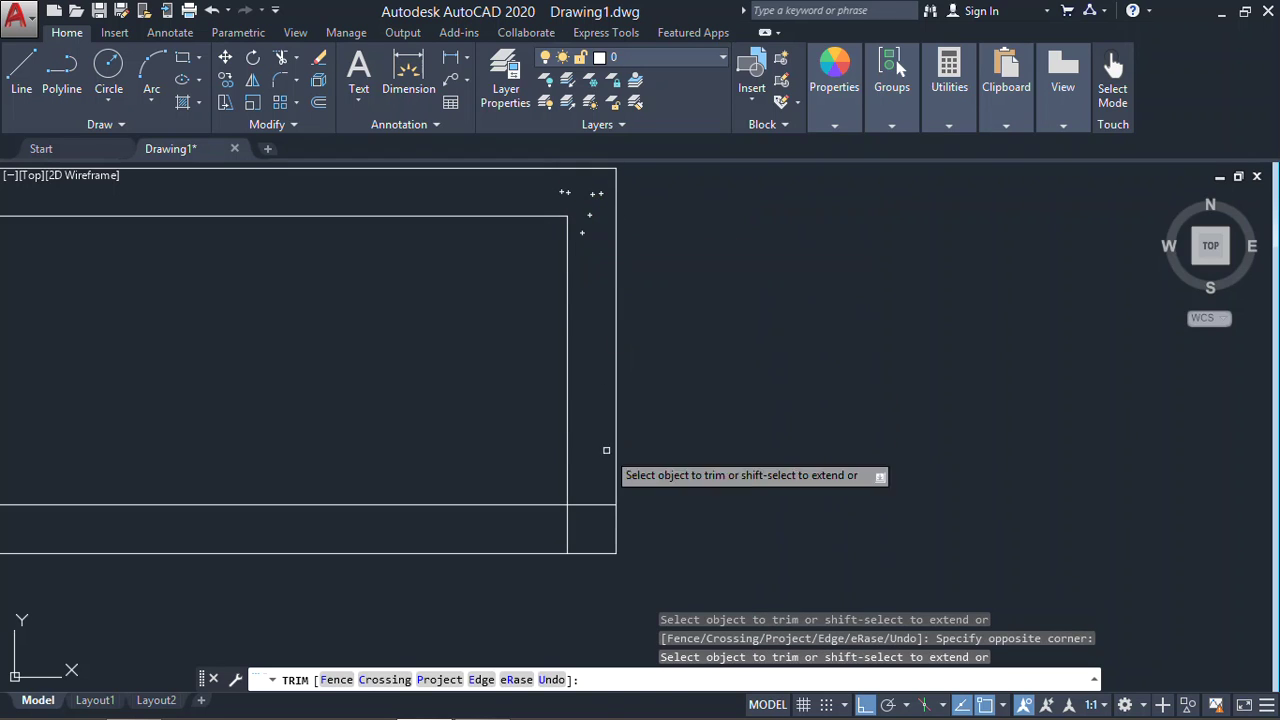
- Trim the overhanging ends of the inner lines at their lower corner and end the Trim command
left_click(590, 512)
left_click(519, 537)
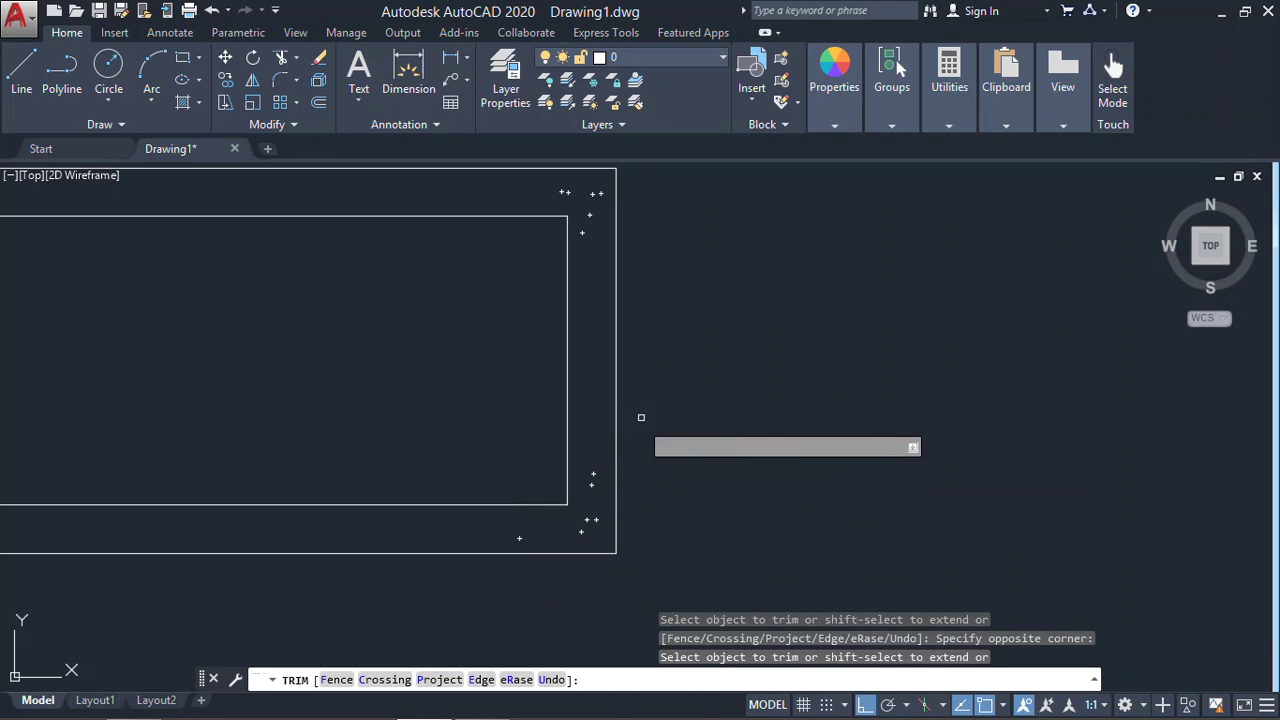
scroll(843, 409, "down", 1)
scroll(842, 371, "down", 1)
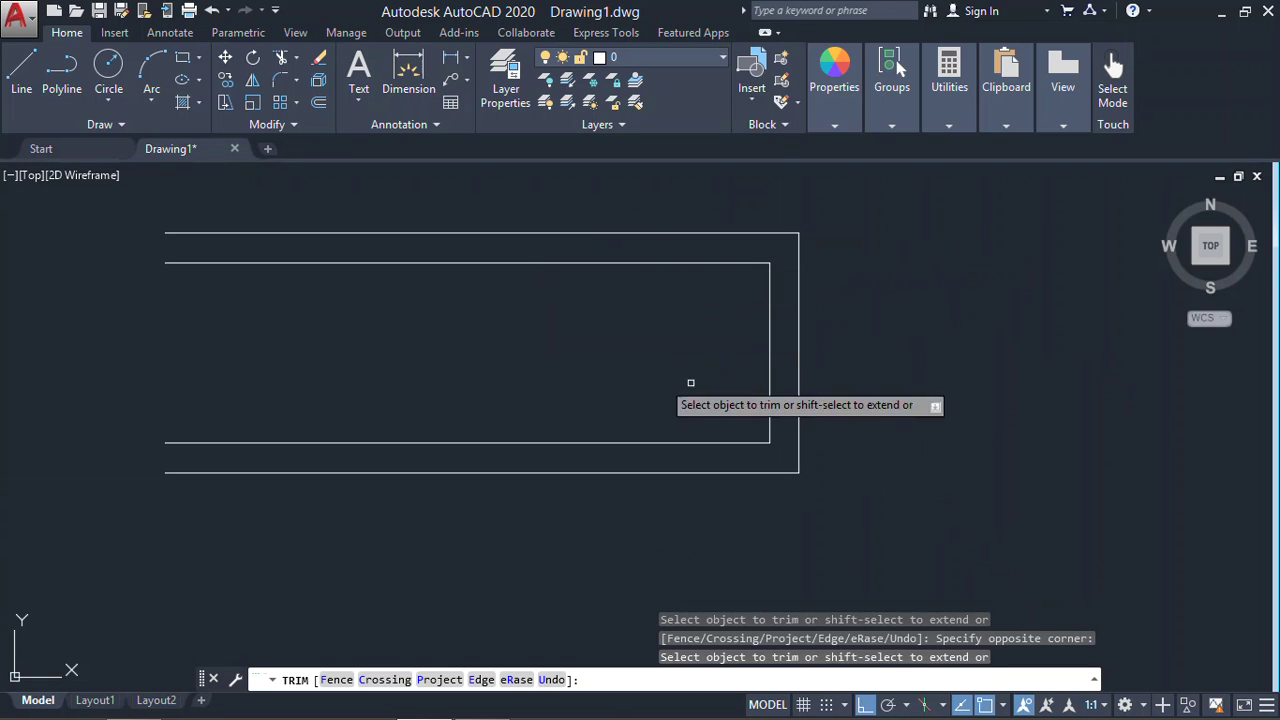
middle_click_drag(567, 383, 491, 391)
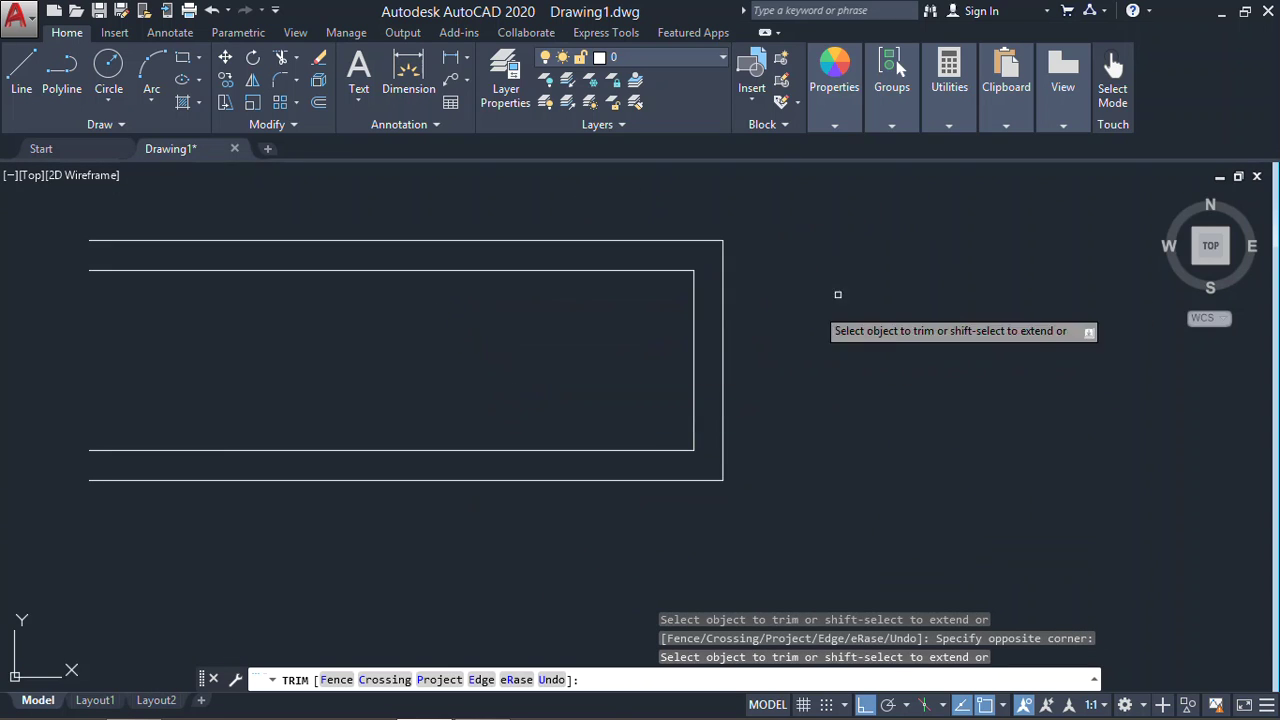
key("Escape")
- Delete all lines of the outer and inner three-sided outlines
left_click(762, 237)
left_click(458, 539)
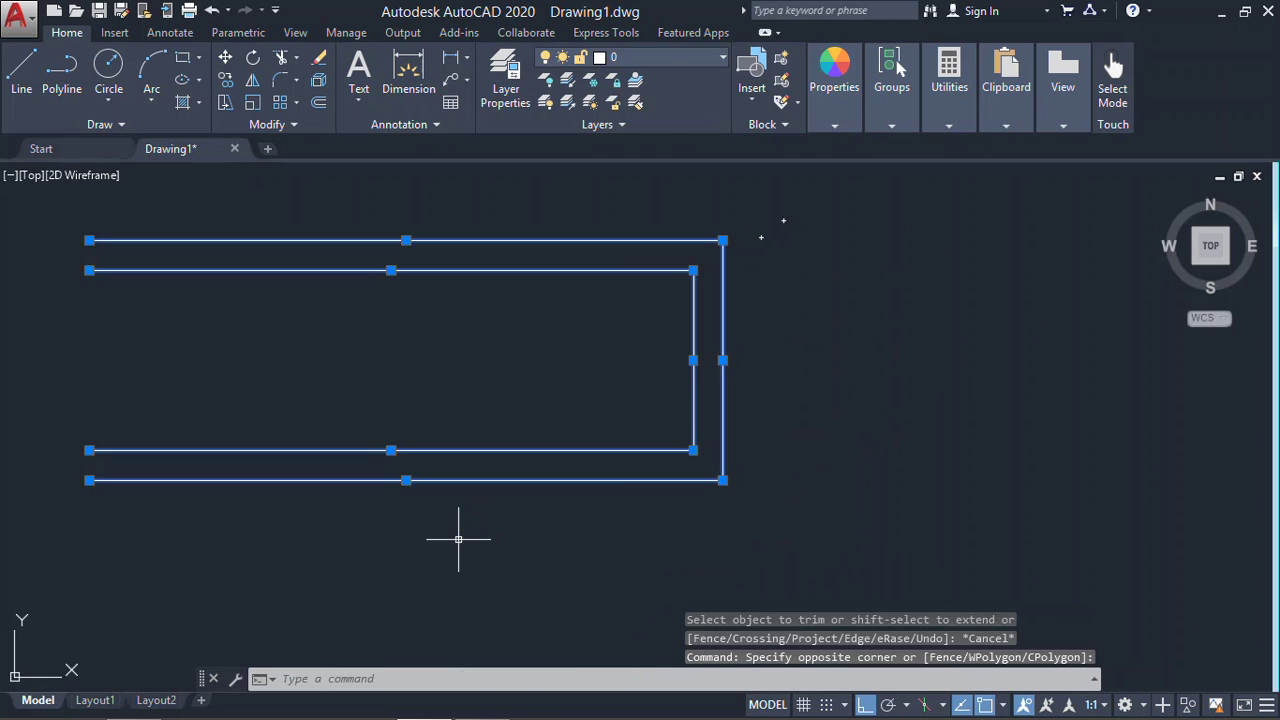
key("Delete")
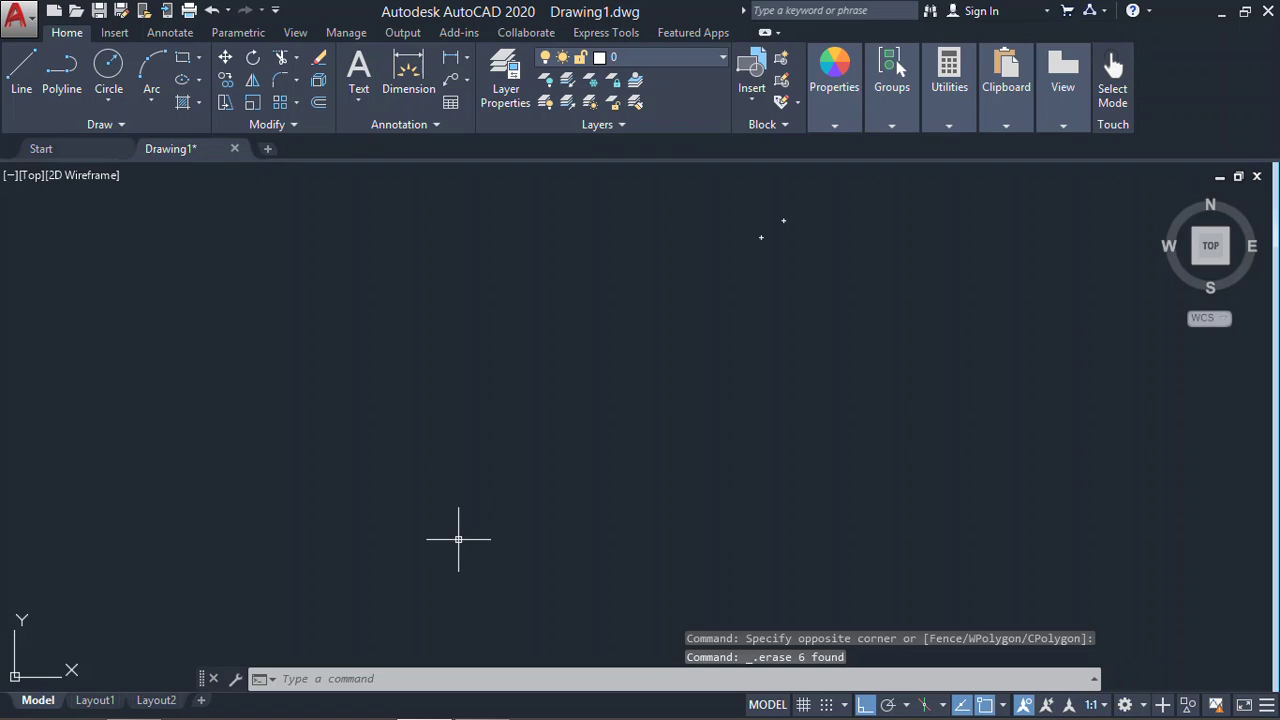